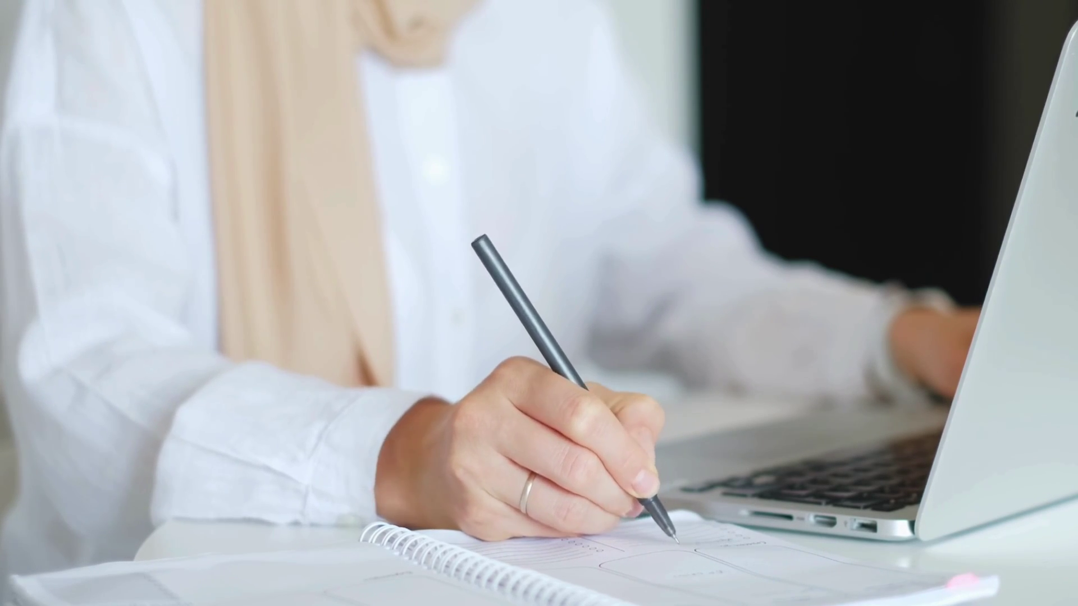
{"action": "left_click", "coordinate": [416, 597]}
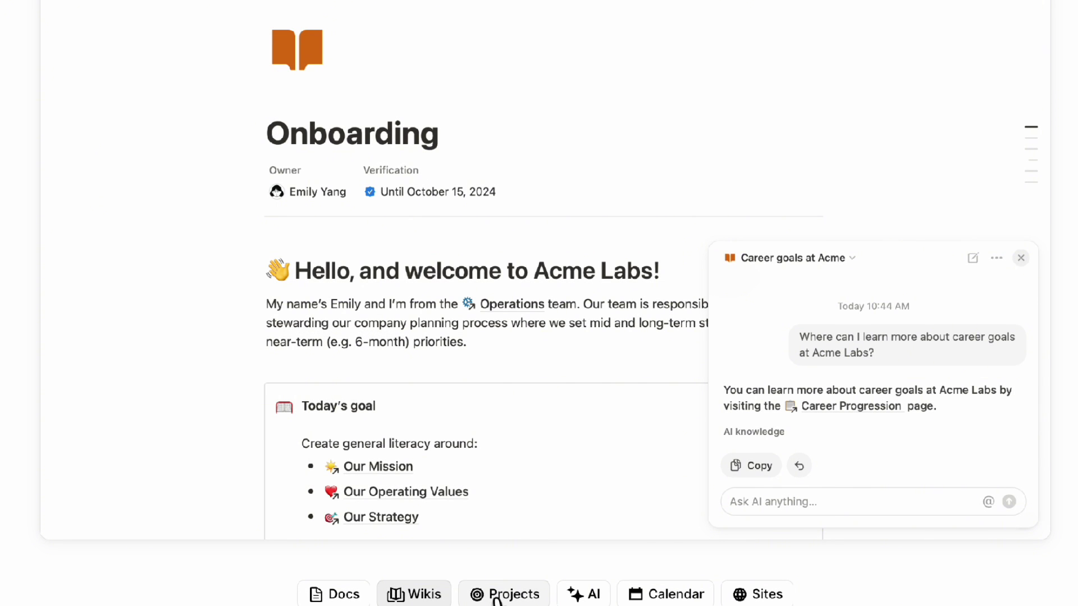
{"action": "left_click", "coordinate": [496, 597]}
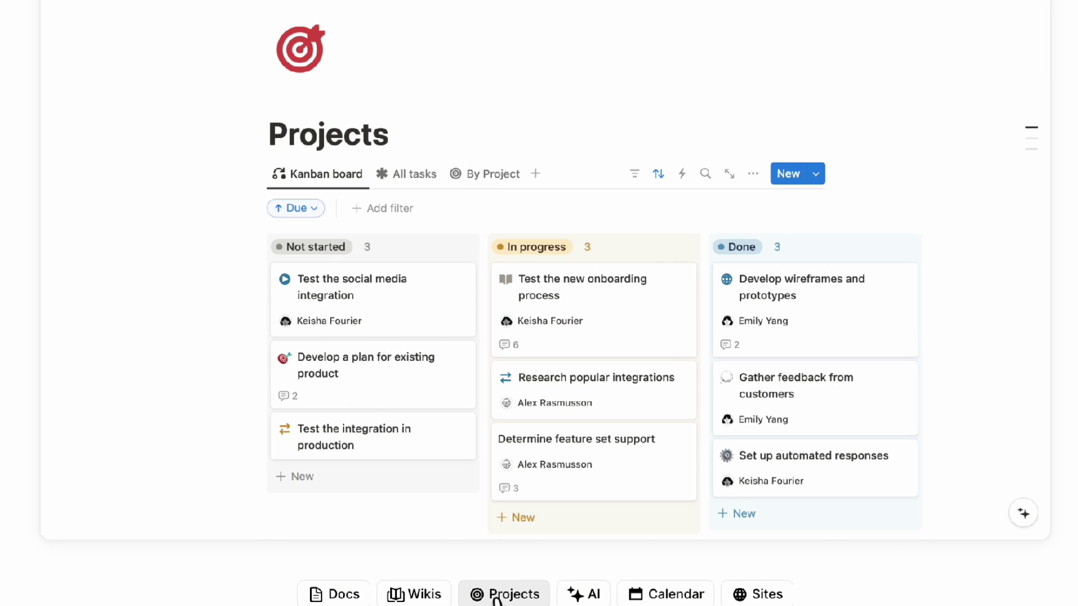
{"action": "left_click", "coordinate": [591, 600]}
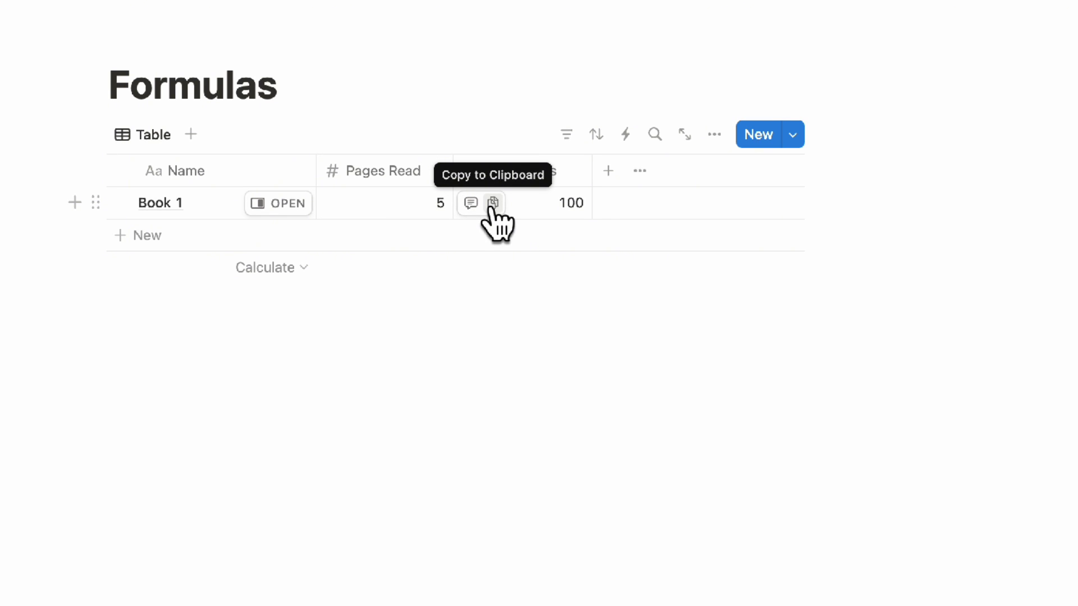
- Add a Formula property to the Formulas table after the Total Pages column
{"action": "left_click", "coordinate": [609, 171]}
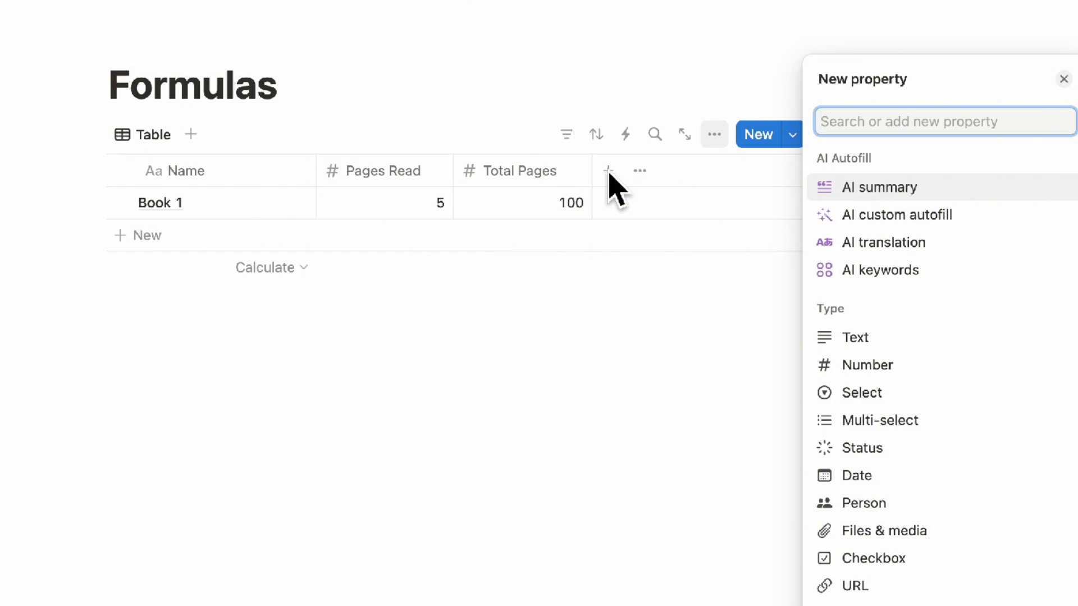
{"action": "type", "text": "form"}
{"action": "left_click", "coordinate": [945, 286]}
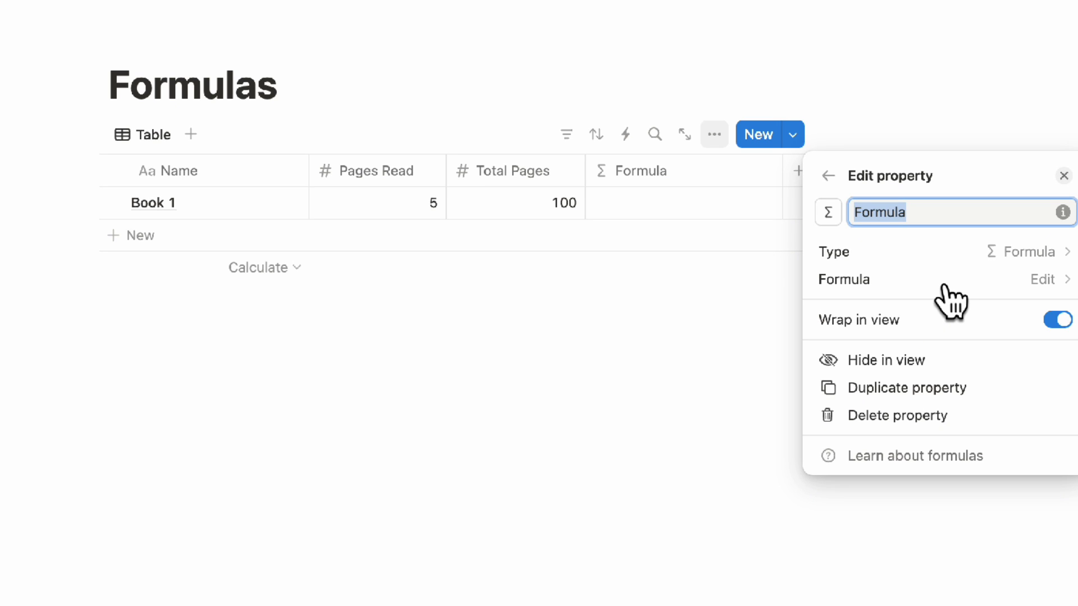
- Set the new property's formula to style(Pages Read,"b","blue"), referencing the Pages Read property, and close the property settings
{"action": "left_click", "coordinate": [947, 287]}
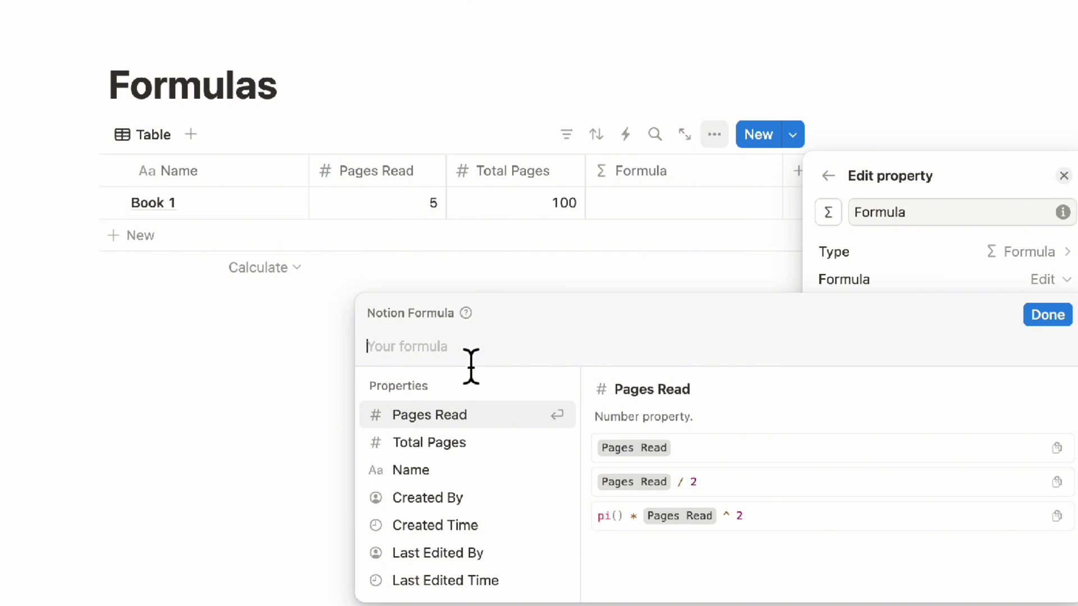
{"action": "type", "text": "style("}
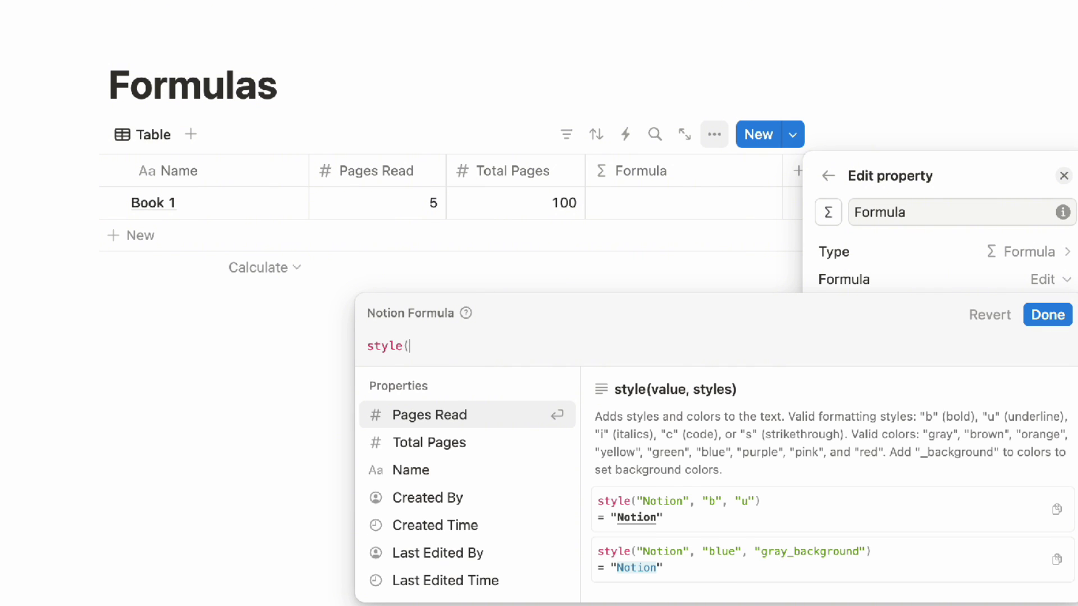
{"action": "type", "text": "pa"}
{"action": "left_click", "coordinate": [457, 455]}
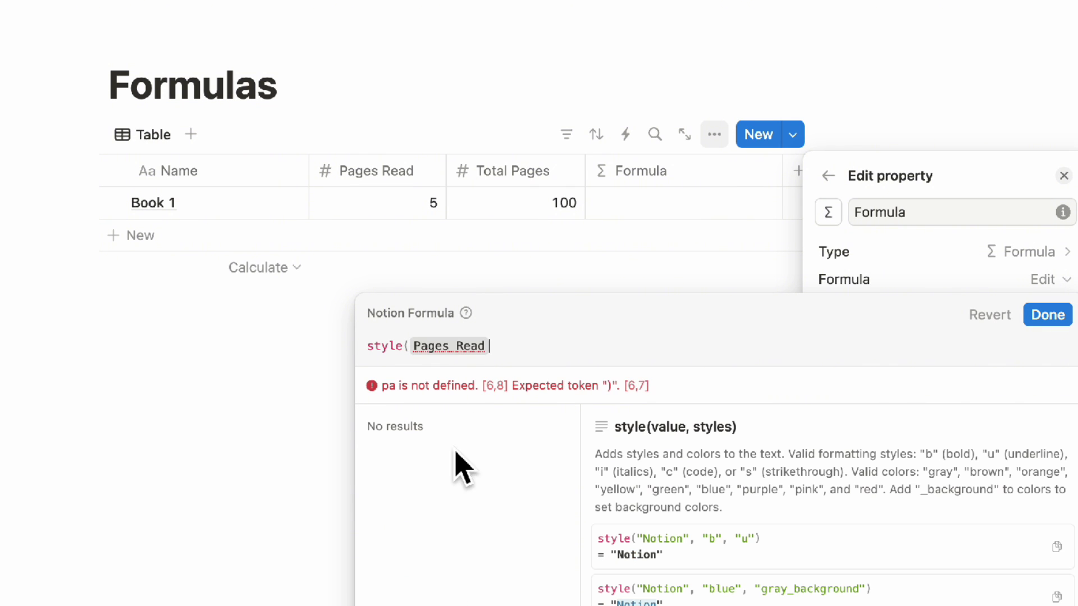
{"action": "type", "text": ","}
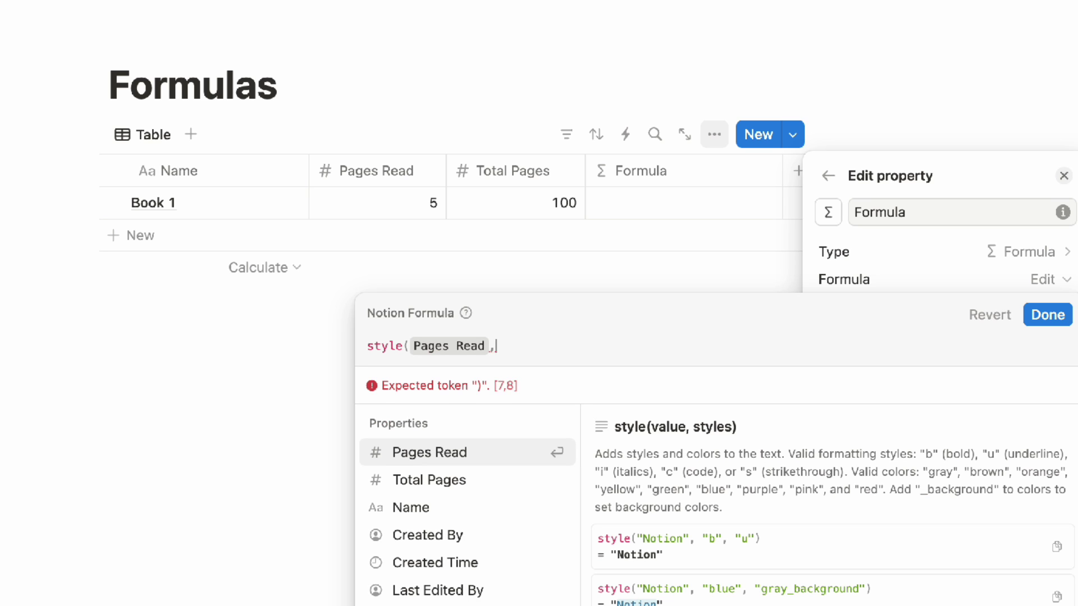
{"action": "type", "text": "\"\""}
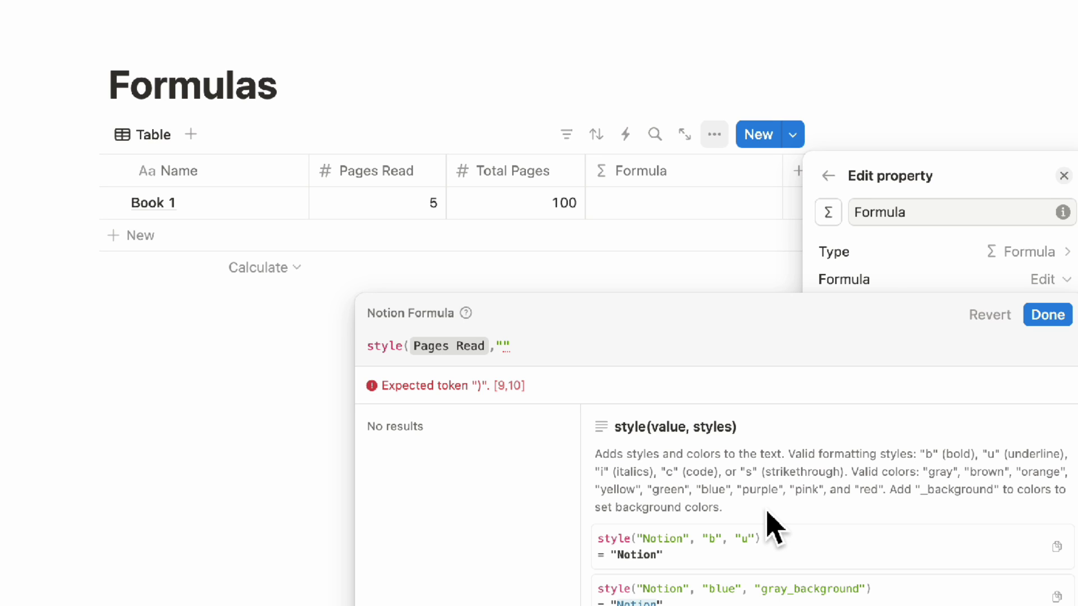
{"action": "type", "text": "b"}
{"action": "type", "text": ", \"blue\")"}
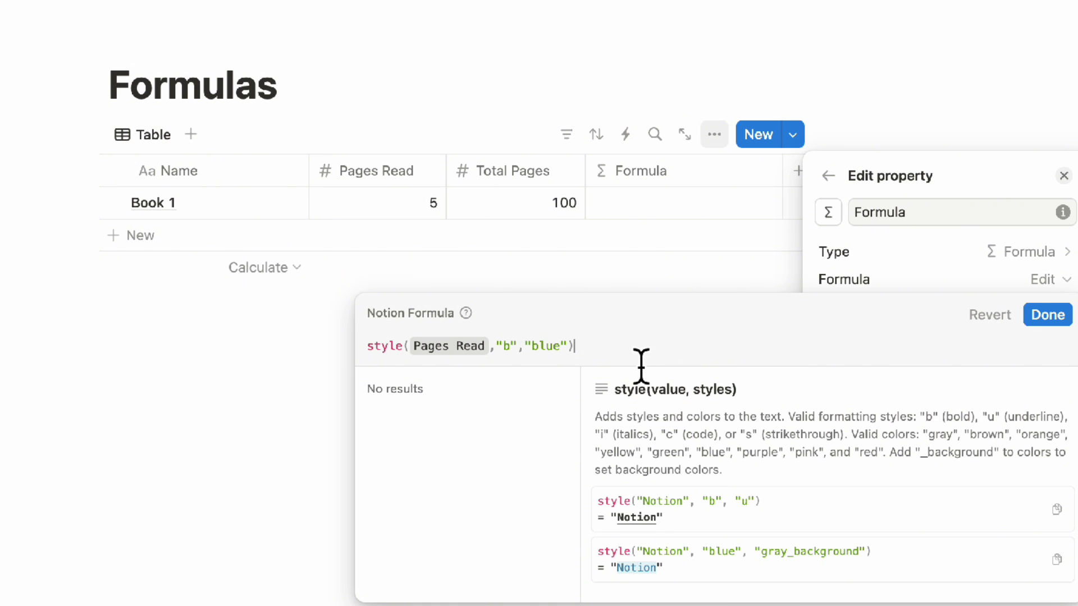
{"action": "left_click", "coordinate": [1046, 327]}
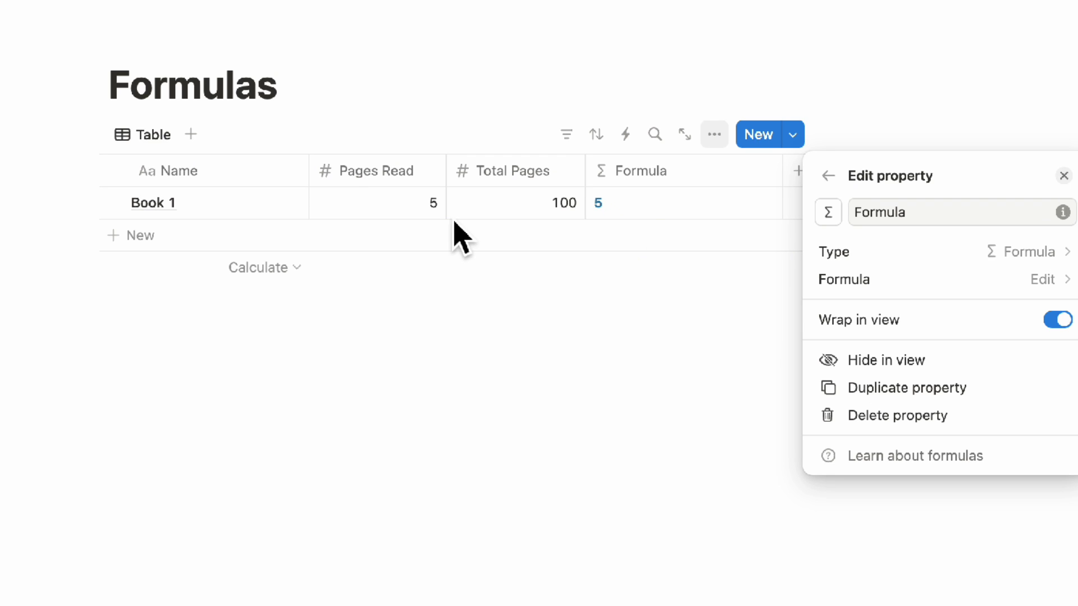
{"action": "key", "text": "Escape"}
- Append + " Pages Read" to the Pages Read value inside the style formula and save it
{"action": "left_click", "coordinate": [620, 214]}
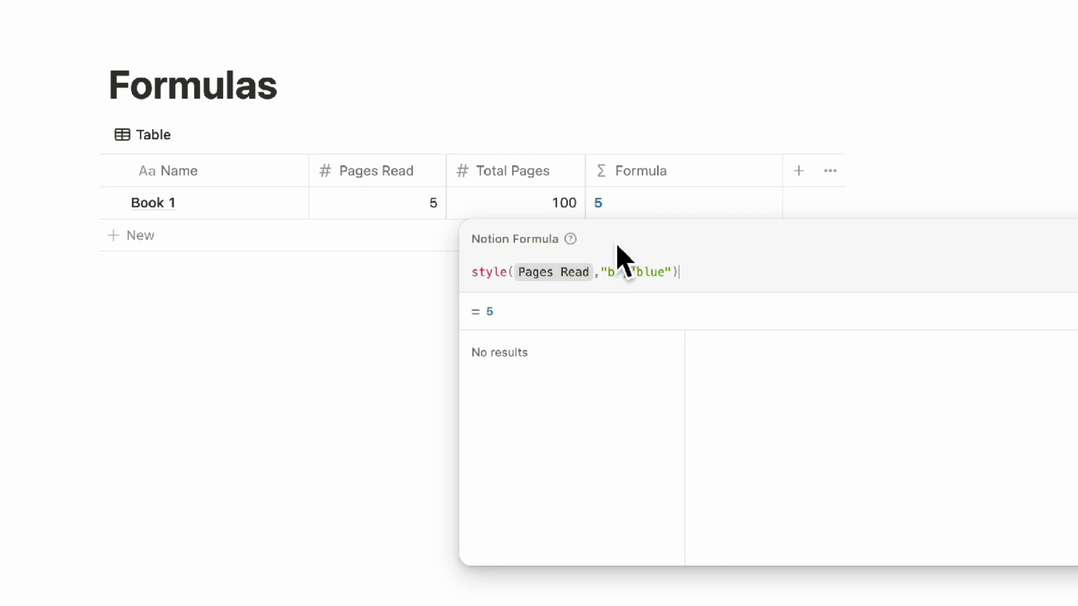
{"action": "left_click", "coordinate": [601, 285]}
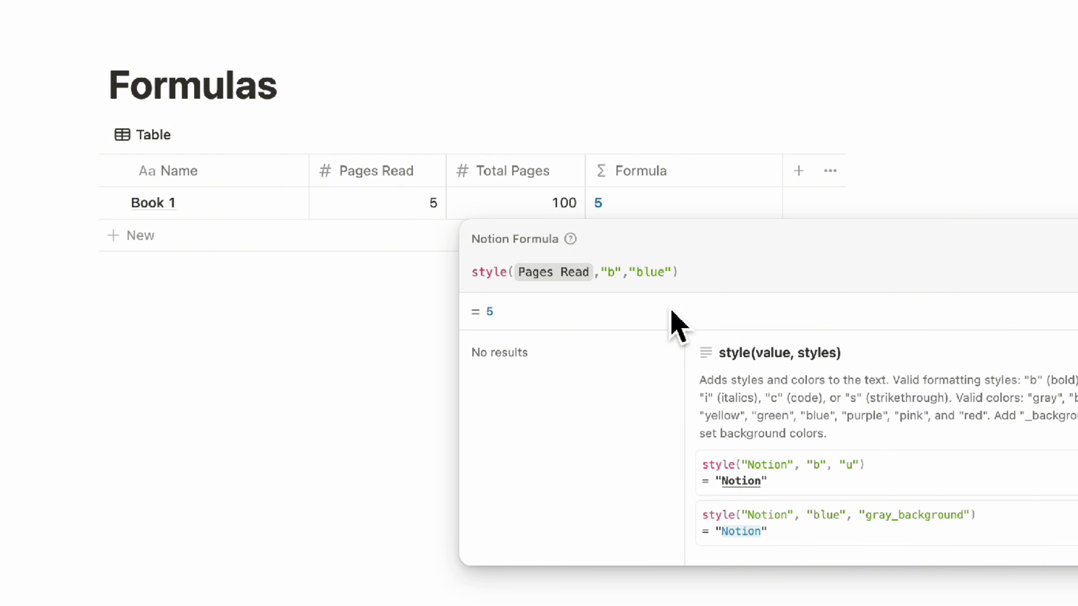
{"action": "type", "text": "+ \"\""}
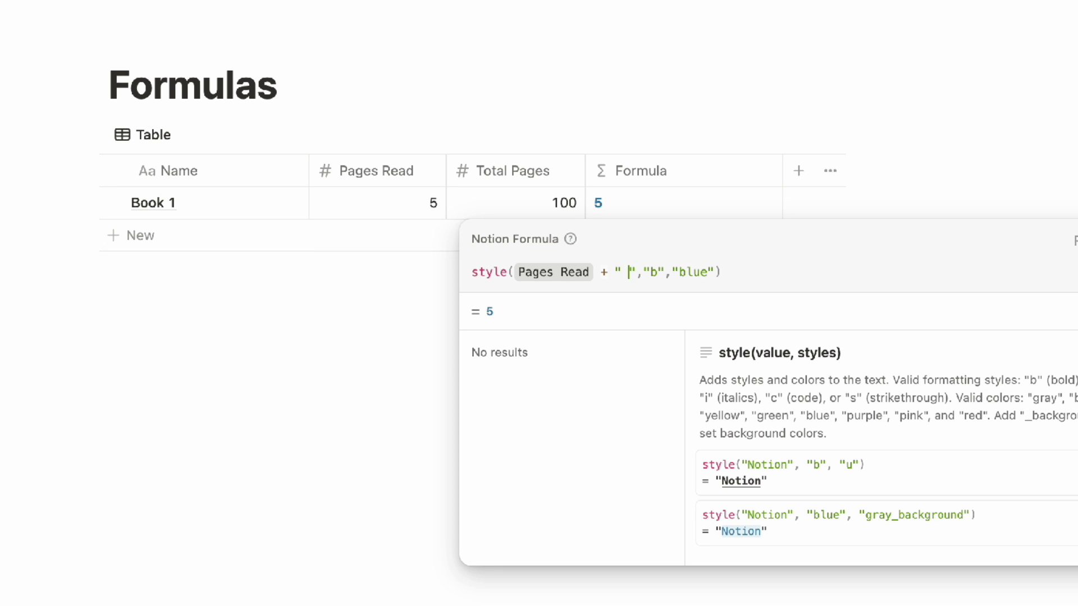
{"action": "type", "text": " Pages Rea"}
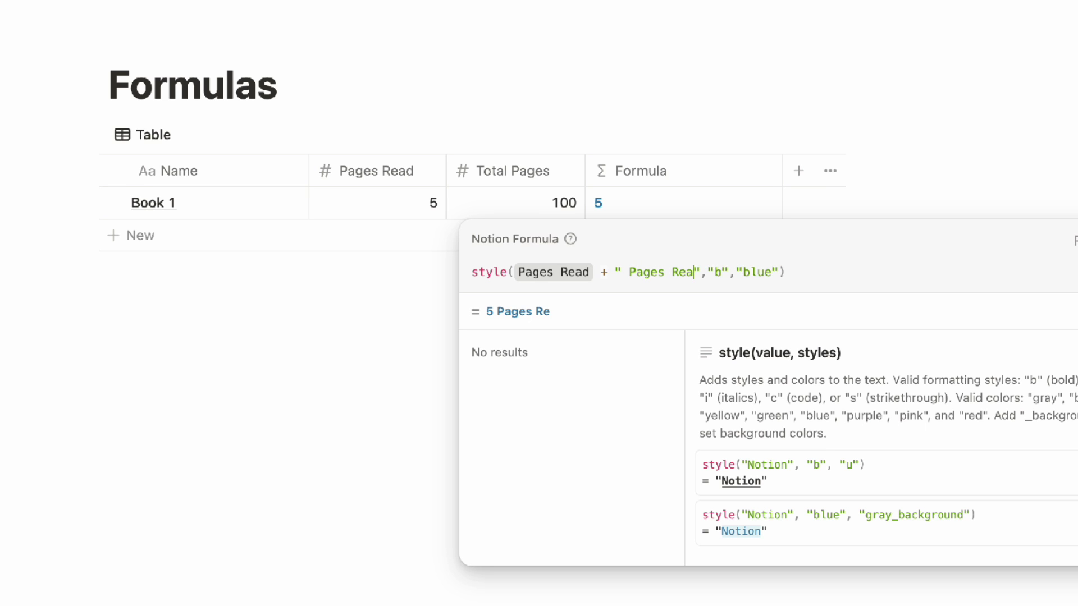
{"action": "type", "text": "d"}
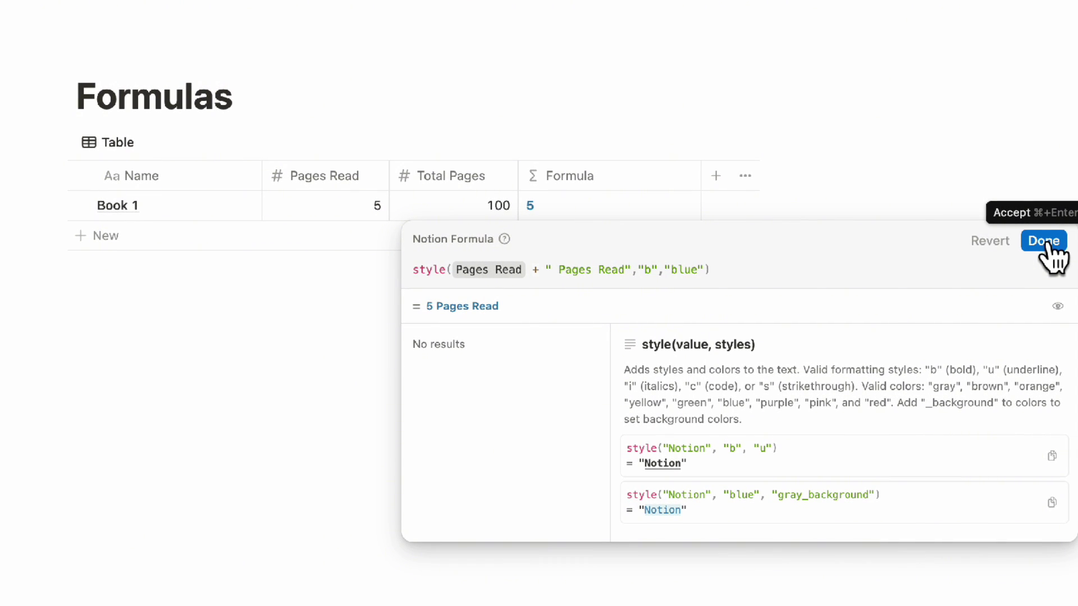
{"action": "left_click", "coordinate": [1047, 247]}
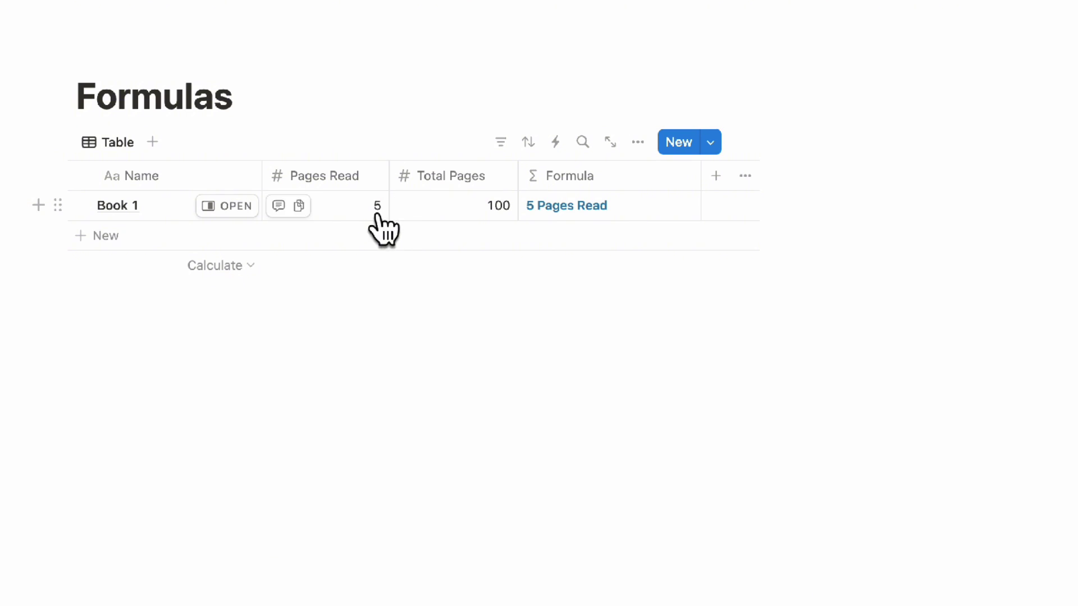
- Add a second Formula property to the table
{"action": "left_click", "coordinate": [715, 176]}
{"action": "type", "text": "form"}
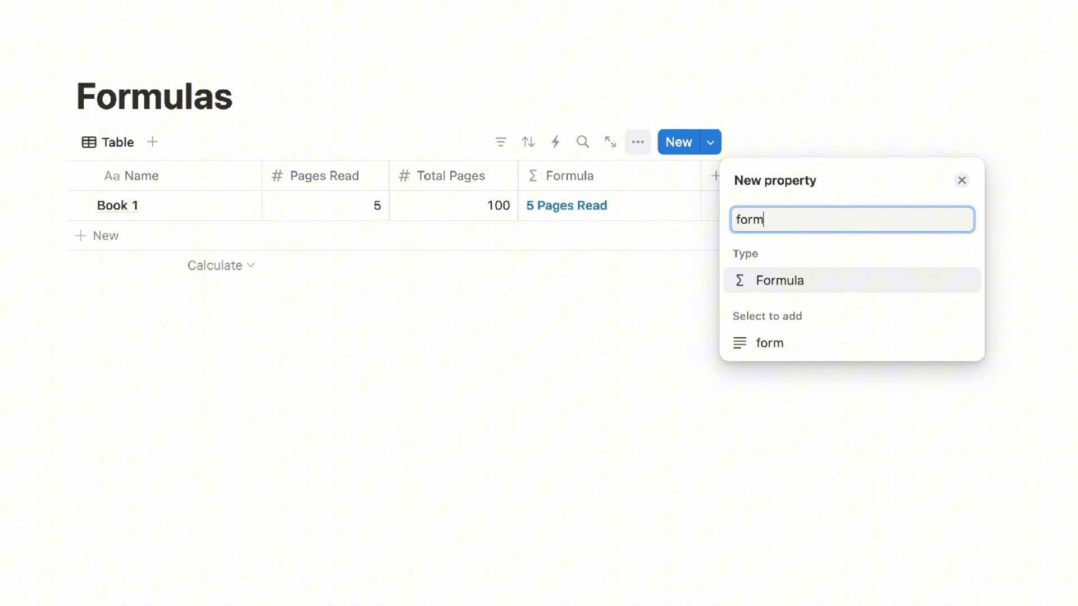
{"action": "left_click", "coordinate": [773, 283]}
- Set the second property's formula to if(Pages Read<10, " Keep Reading!", "") and save it
{"action": "left_click", "coordinate": [813, 276]}
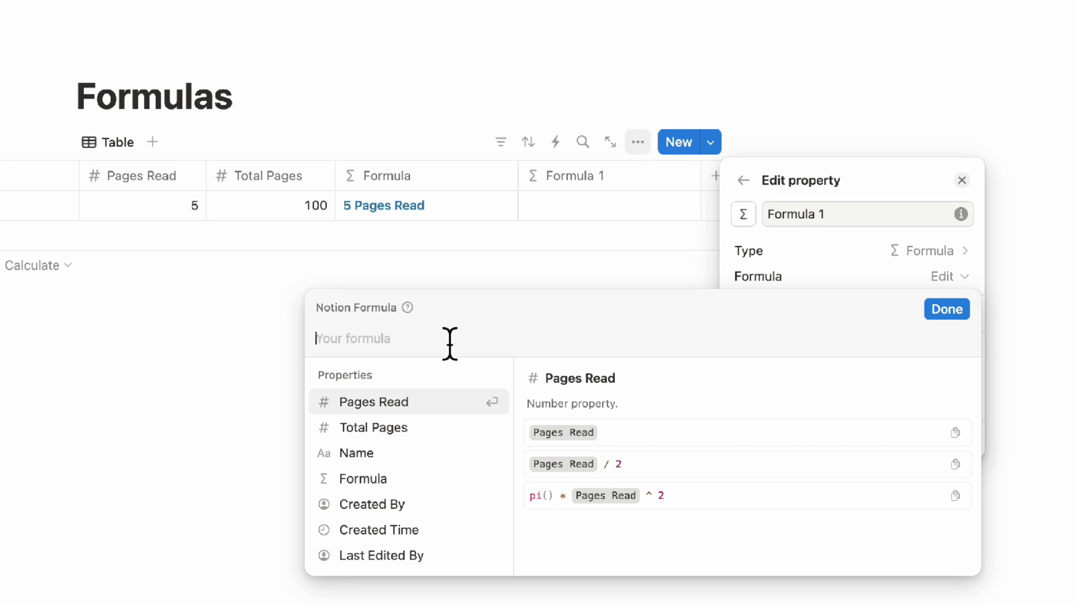
{"action": "type", "text": "if("}
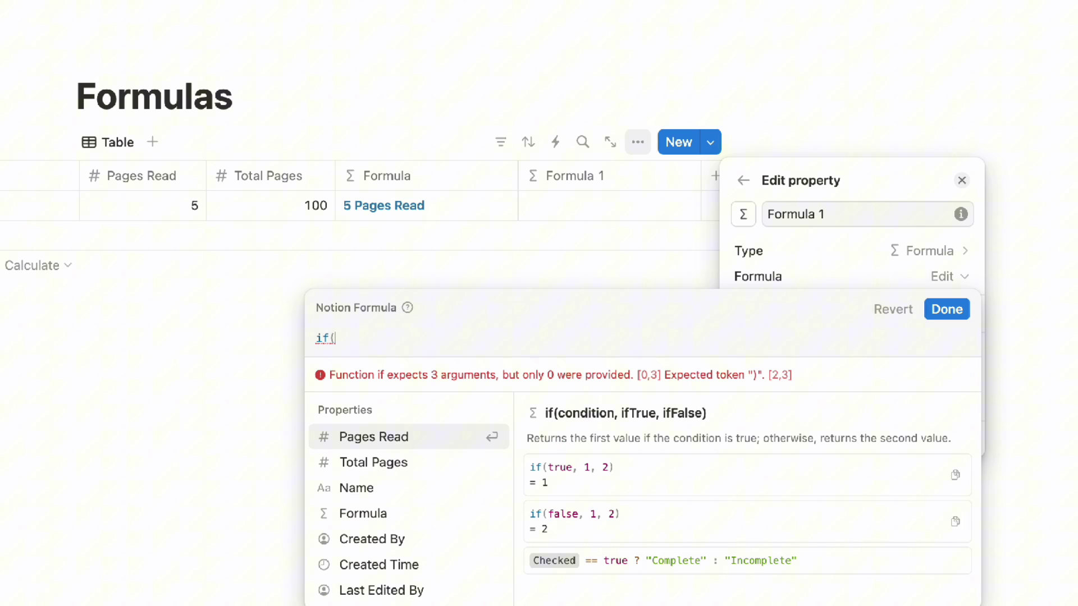
{"action": "left_click", "coordinate": [433, 441]}
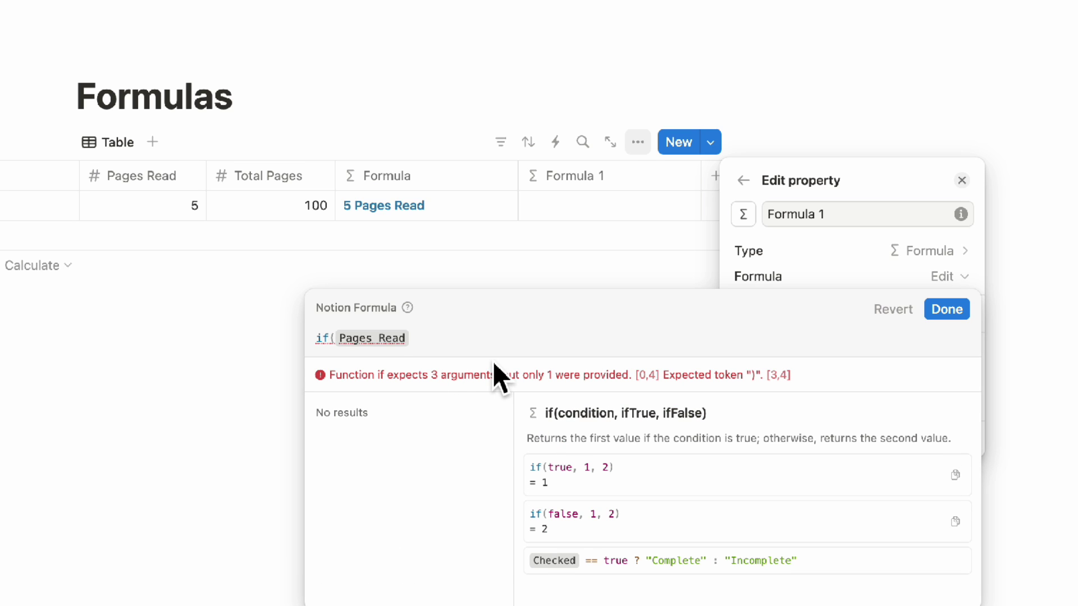
{"action": "type", "text": "<10, \"\""}
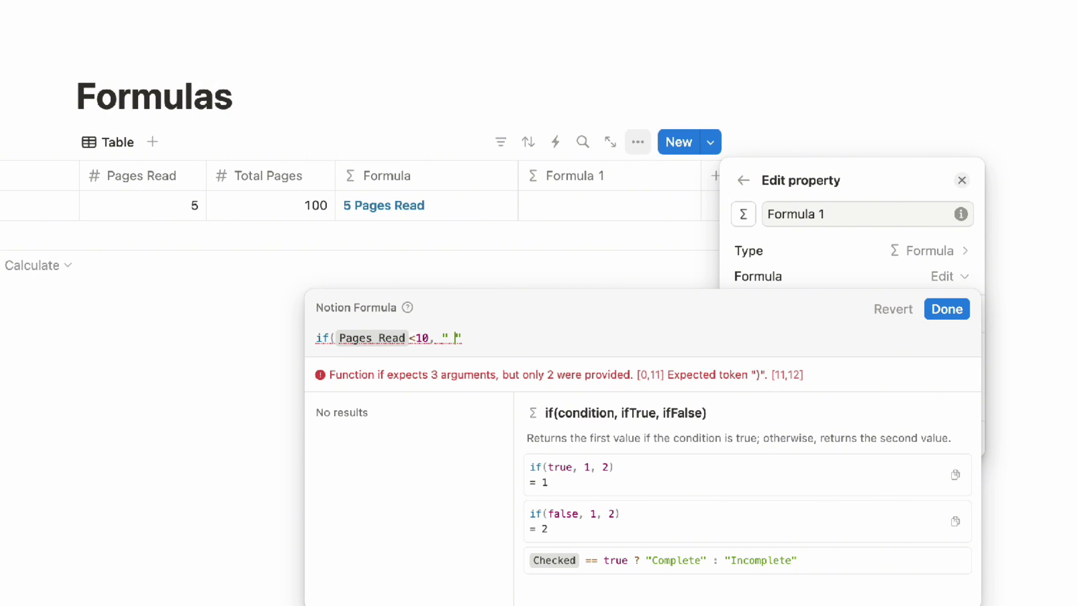
{"action": "type", "text": " Keep Readin"}
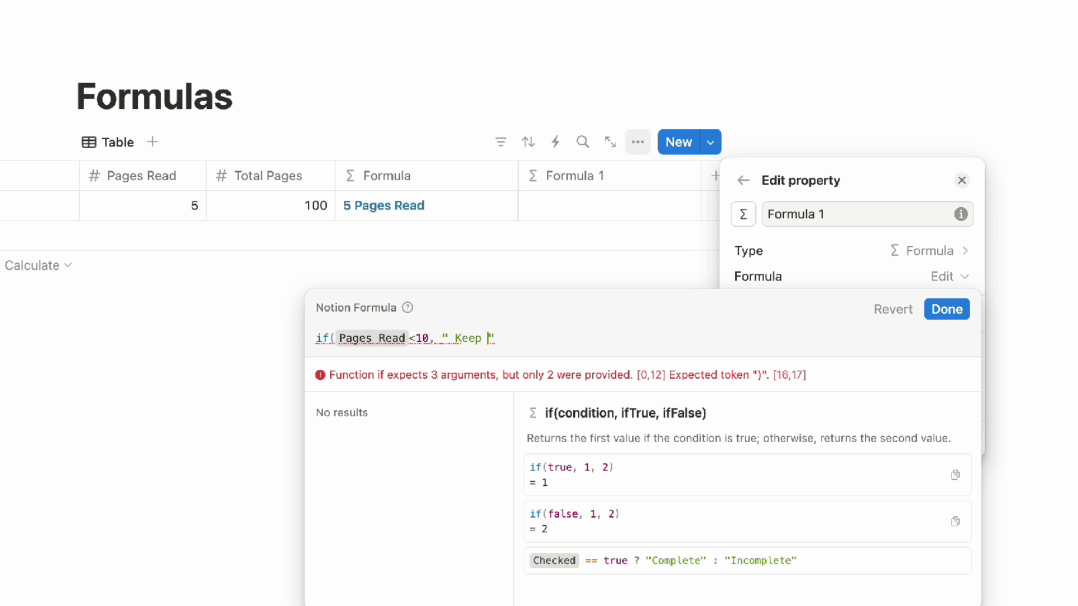
{"action": "type", "text": "g!"}
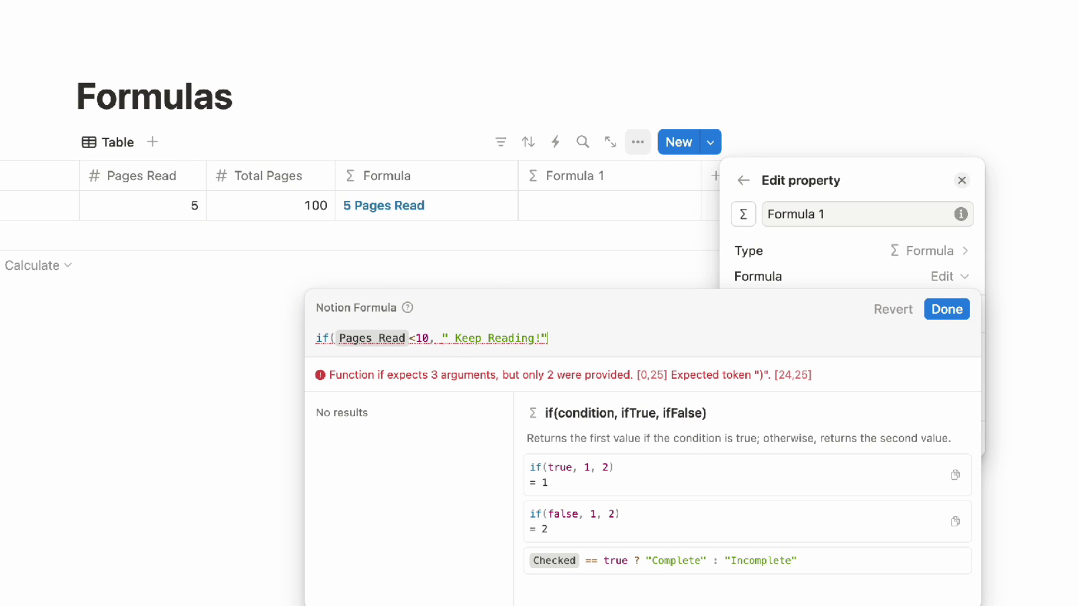
{"action": "type", "text": ", \"\")"}
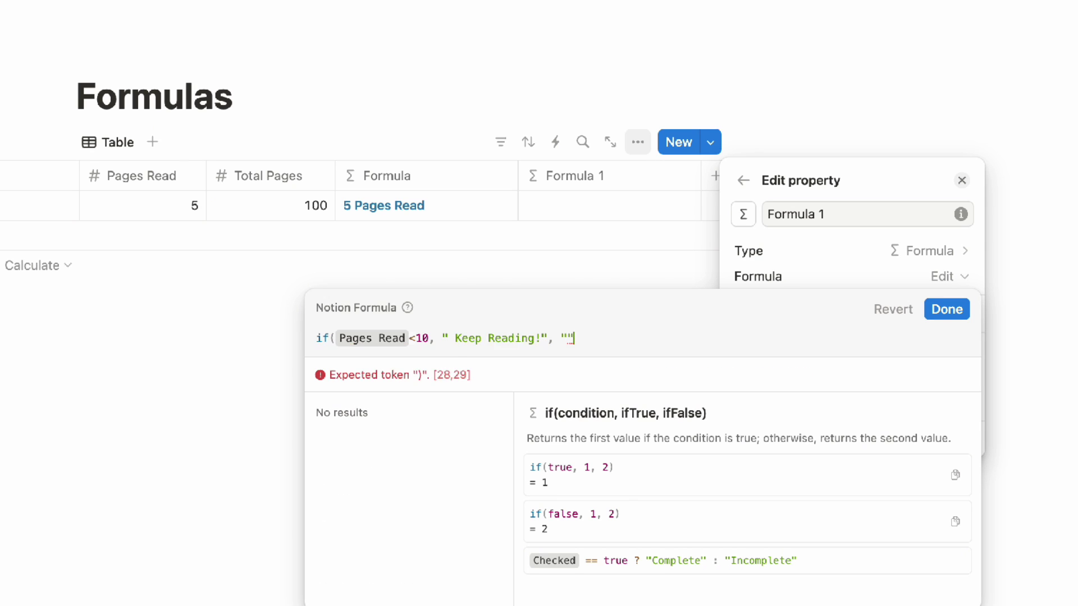
{"action": "left_click", "coordinate": [948, 312]}
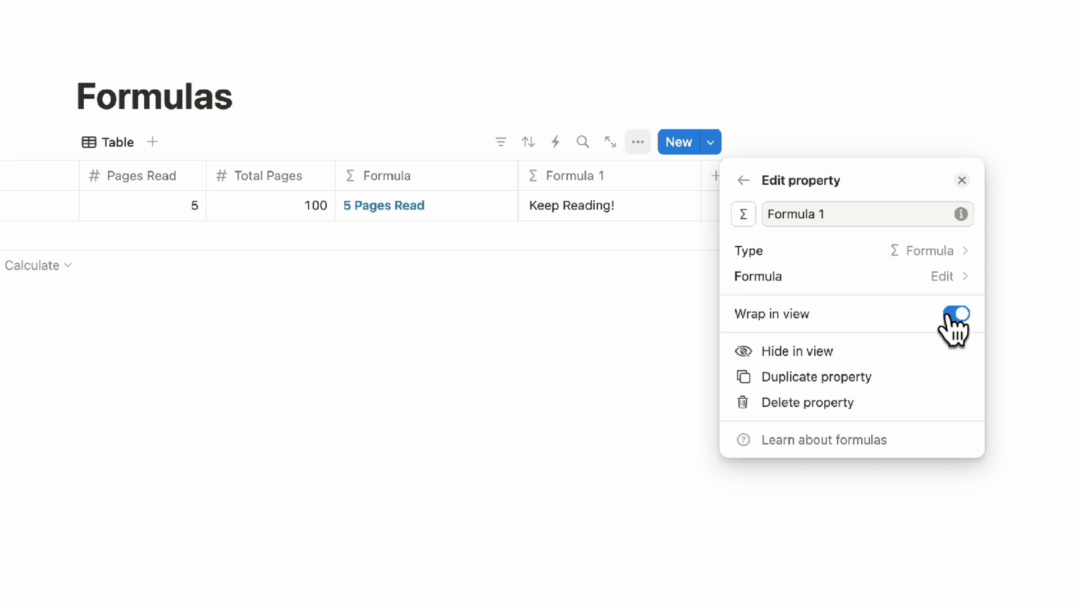
- Change Book 1's Pages Read value to 15
{"action": "left_click", "coordinate": [186, 206]}
{"action": "left_click", "coordinate": [191, 218]}
{"action": "key", "text": "BackSpace"}
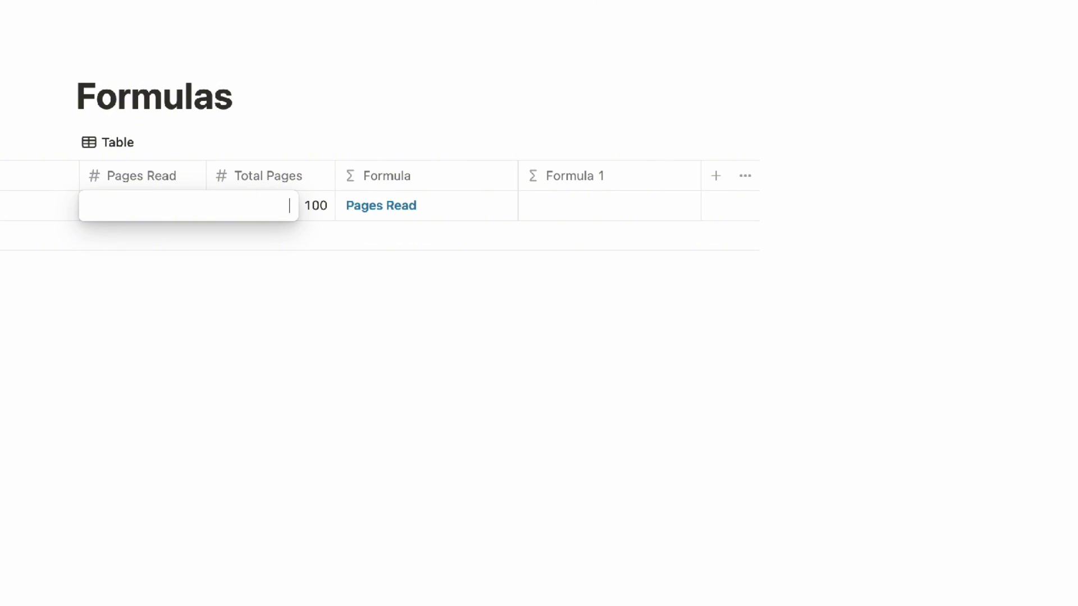
{"action": "type", "text": "15"}
{"action": "key", "text": "Return"}
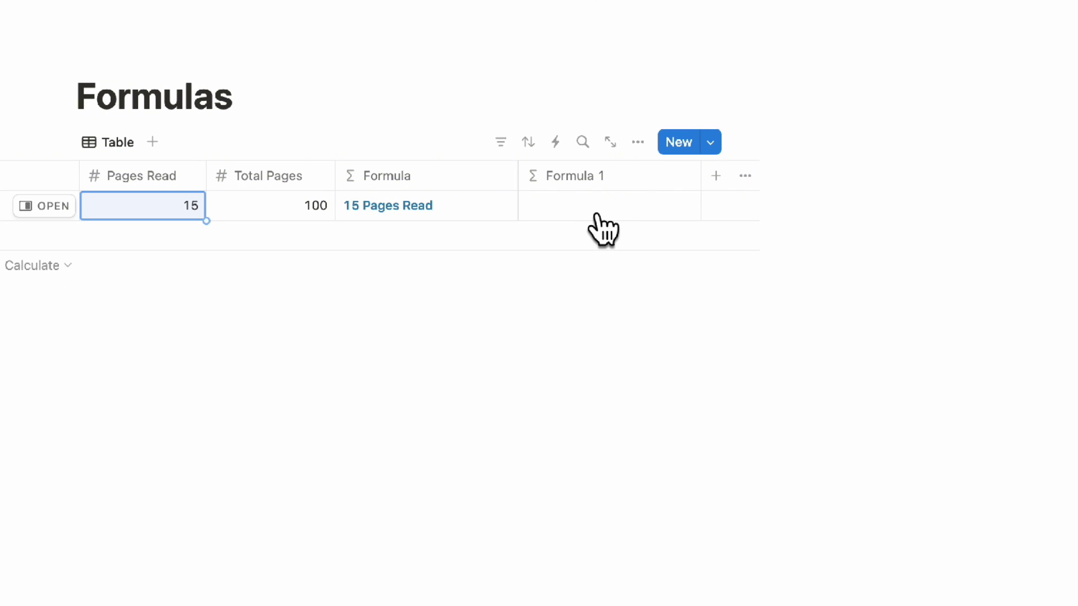
- Make the if formula in Formula 1 return " Good Job, Keep reading!" when the condition is false, and save it
{"action": "left_click", "coordinate": [599, 227]}
{"action": "left_click", "coordinate": [671, 285]}
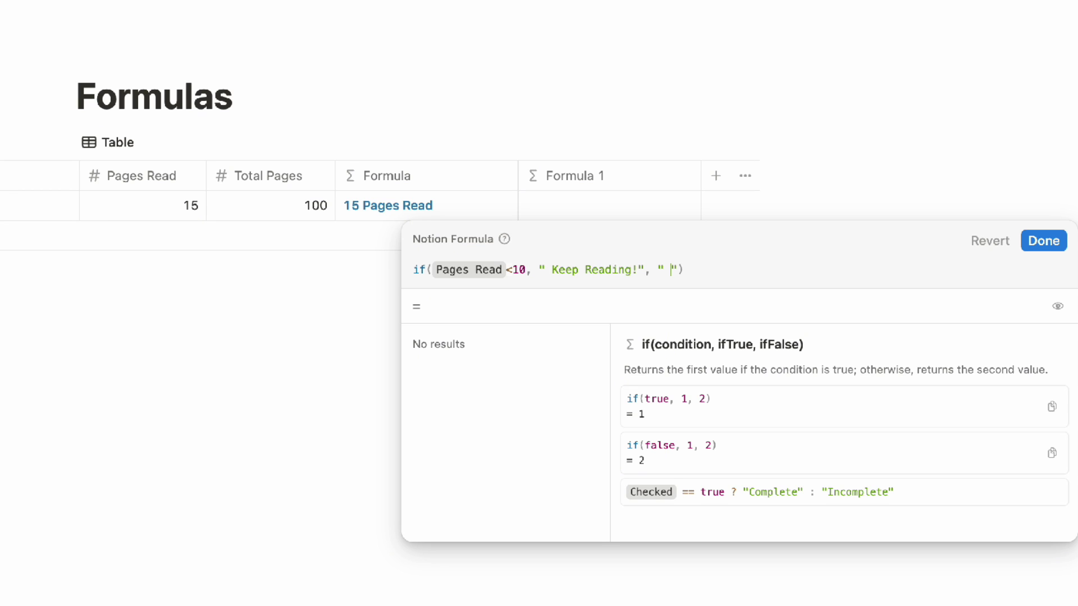
{"action": "type", "text": "Good Job, Keep reading!"}
{"action": "key", "text": "Return"}
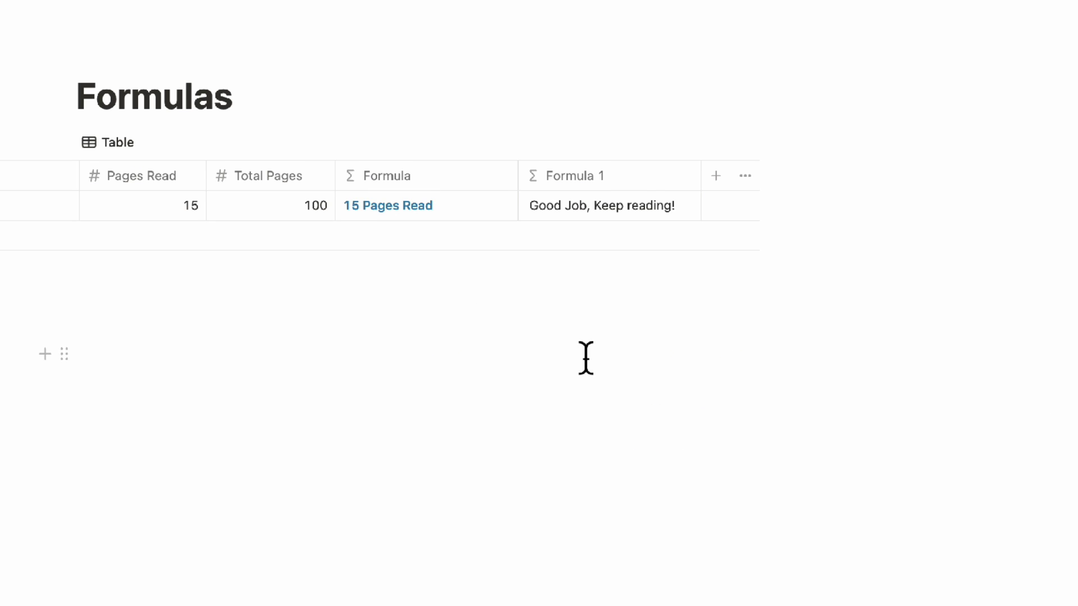
{"action": "left_click", "coordinate": [607, 218]}
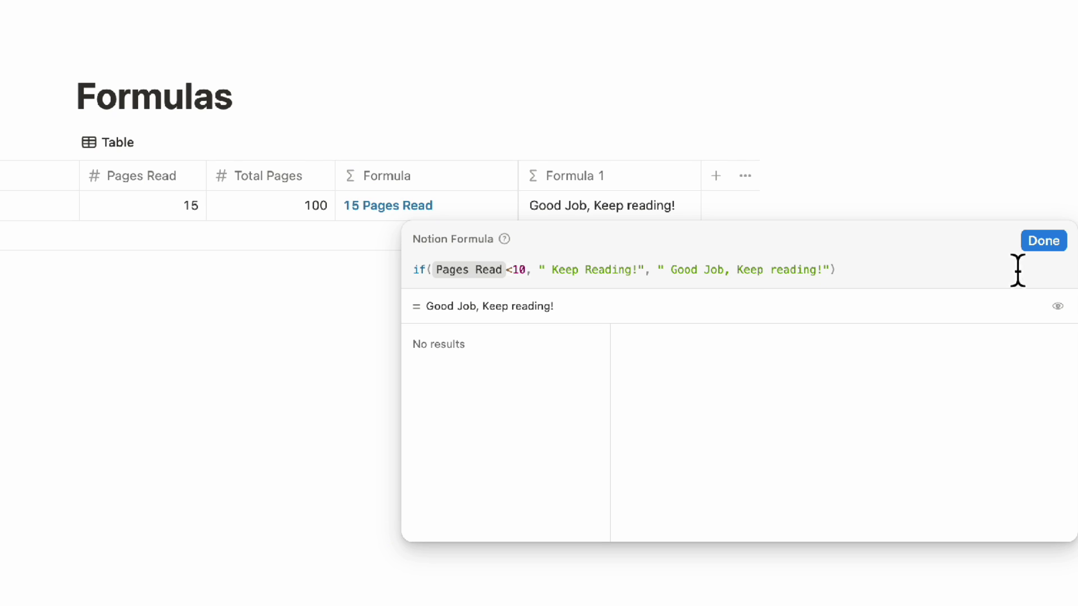
{"action": "left_click", "coordinate": [1043, 242]}
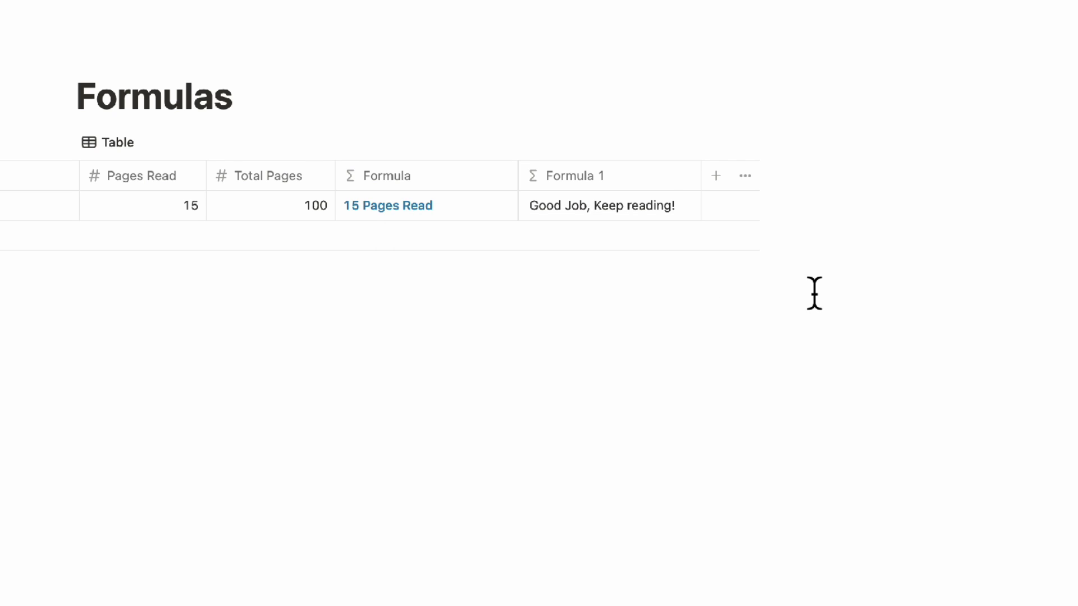
- Add a third Formula property to the table after Formula 1
{"action": "left_click", "coordinate": [716, 177]}
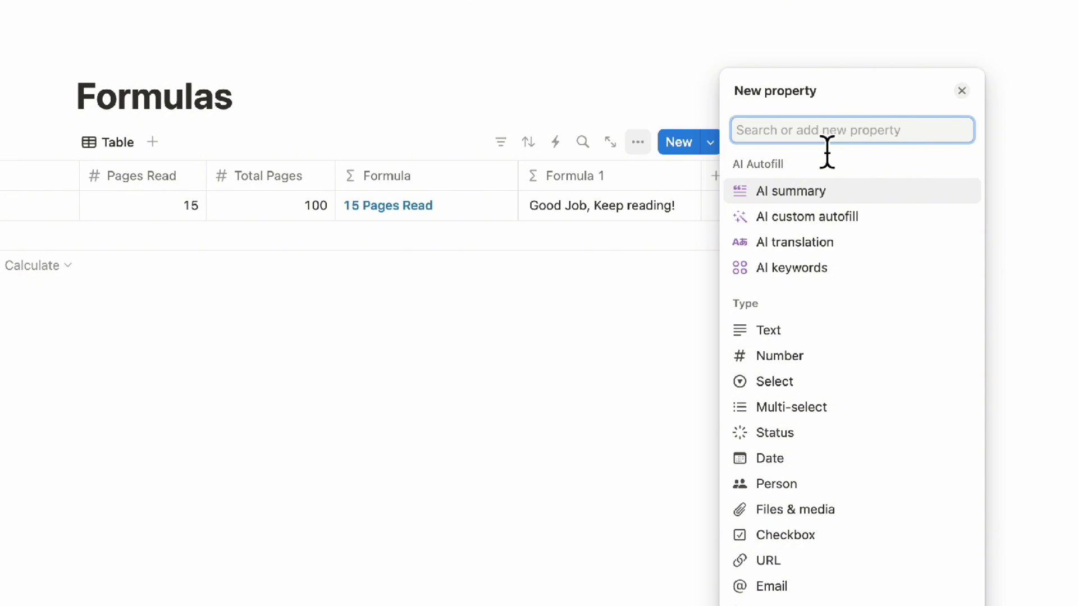
{"action": "type", "text": "form"}
{"action": "left_click", "coordinate": [804, 279]}
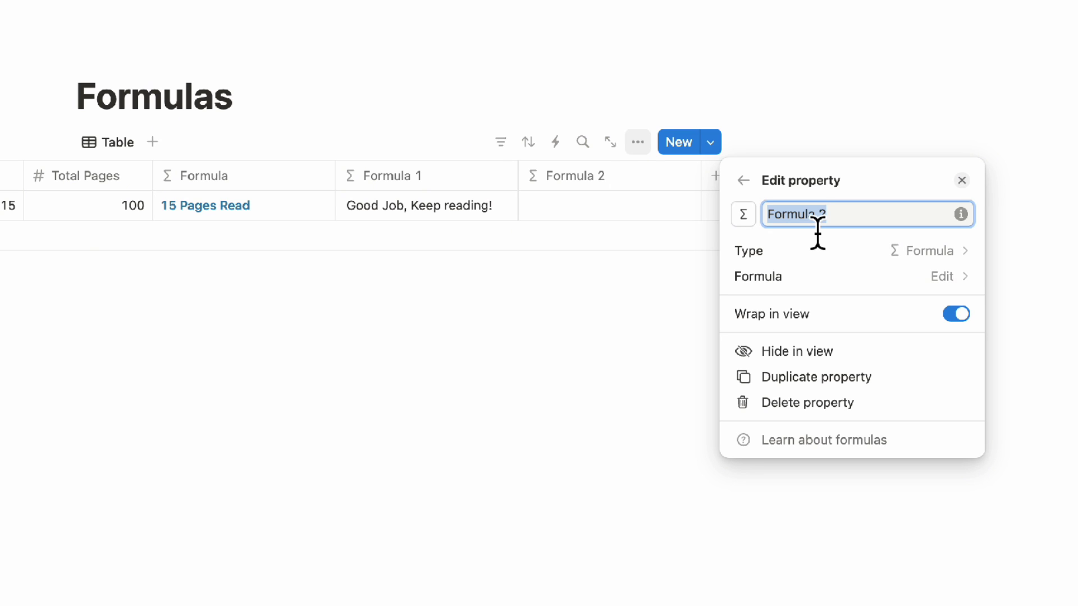
- Add a Date property to the table after Formula 2 and name it Date Started
{"action": "left_click", "coordinate": [646, 313]}
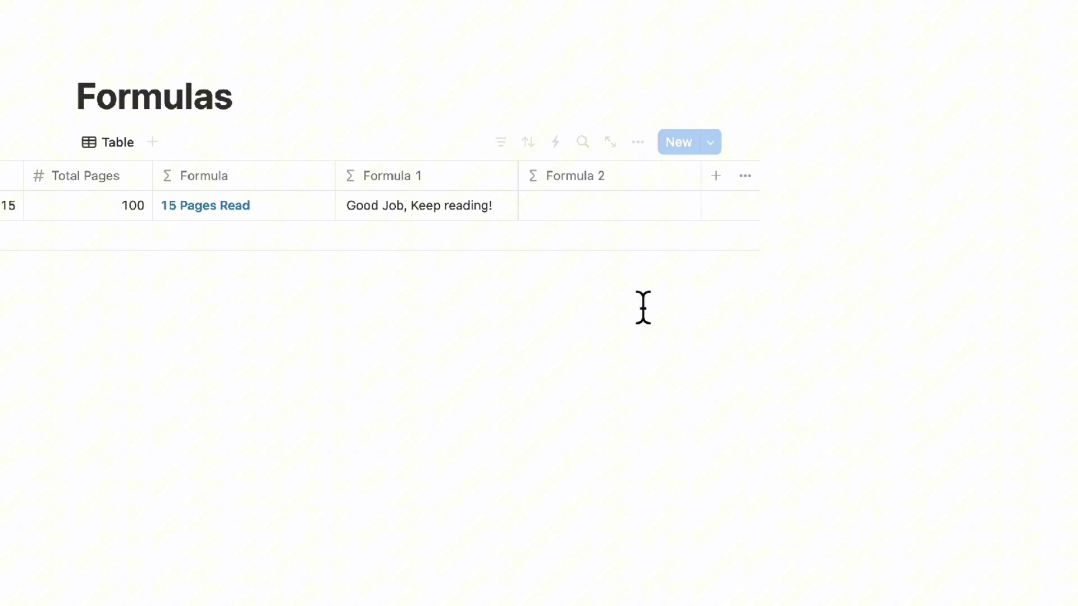
{"action": "left_click", "coordinate": [719, 177]}
{"action": "type", "text": "date"}
{"action": "left_click", "coordinate": [766, 280]}
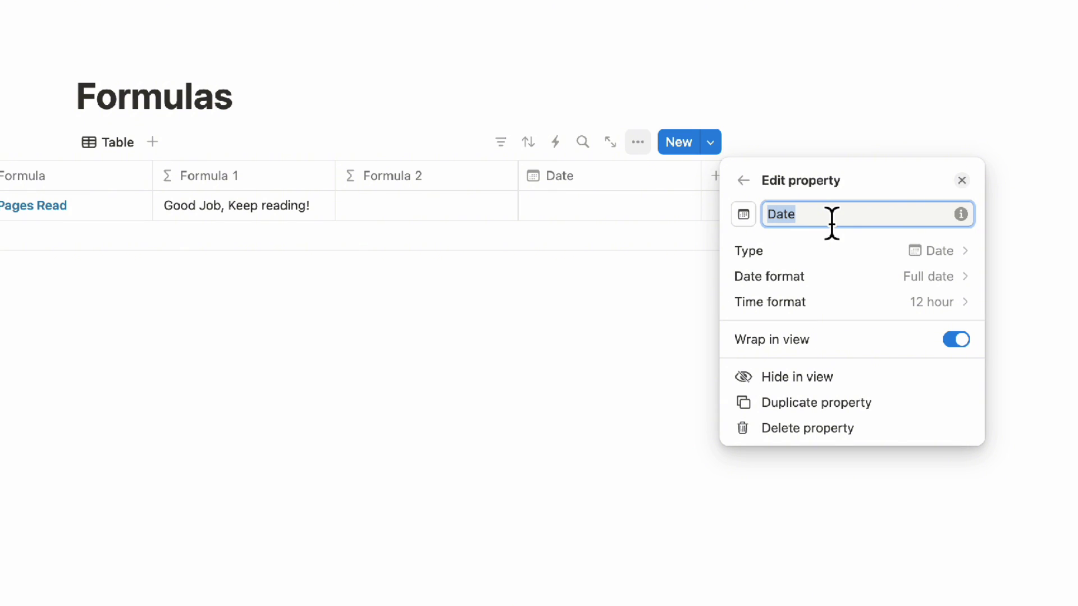
{"action": "type", "text": "Date Star"}
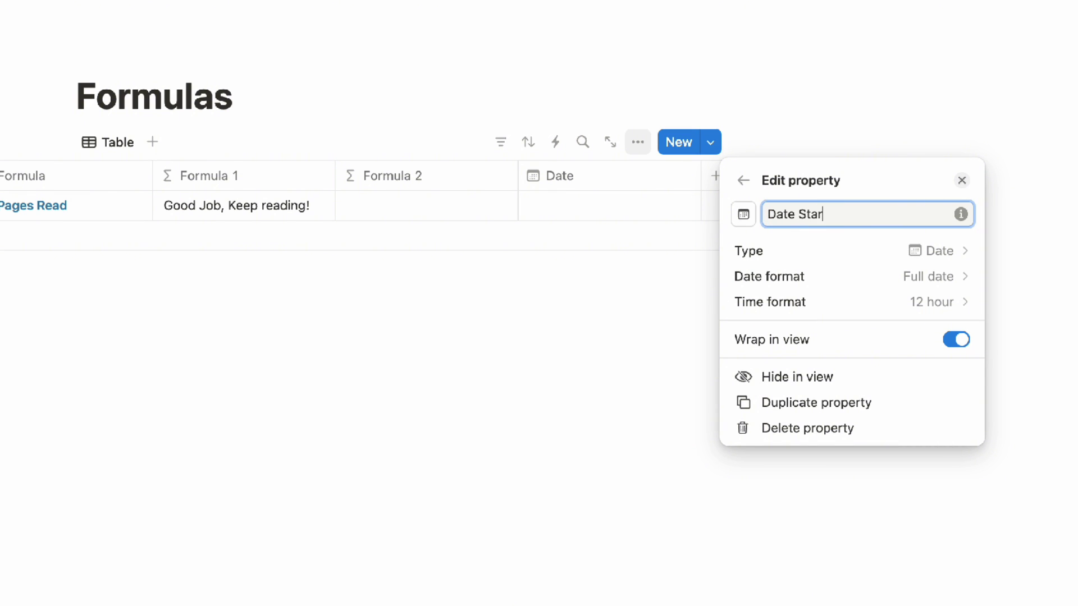
{"action": "type", "text": "ted"}
{"action": "left_click", "coordinate": [625, 221]}
- Set Book 1's Date Started value to August 15, 2024
{"action": "left_click", "coordinate": [629, 215]}
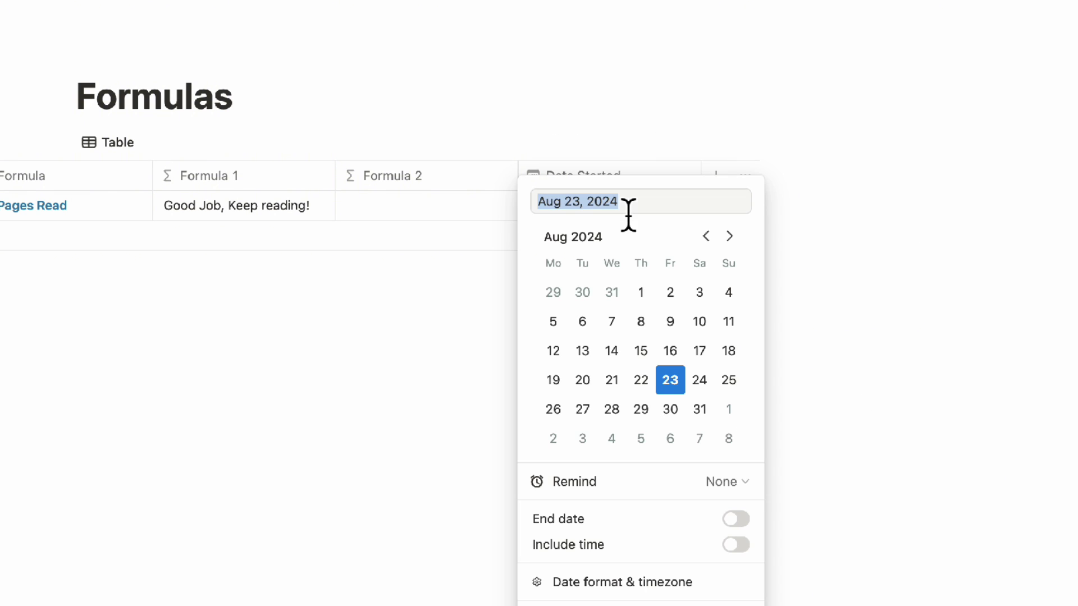
{"action": "left_click", "coordinate": [642, 351]}
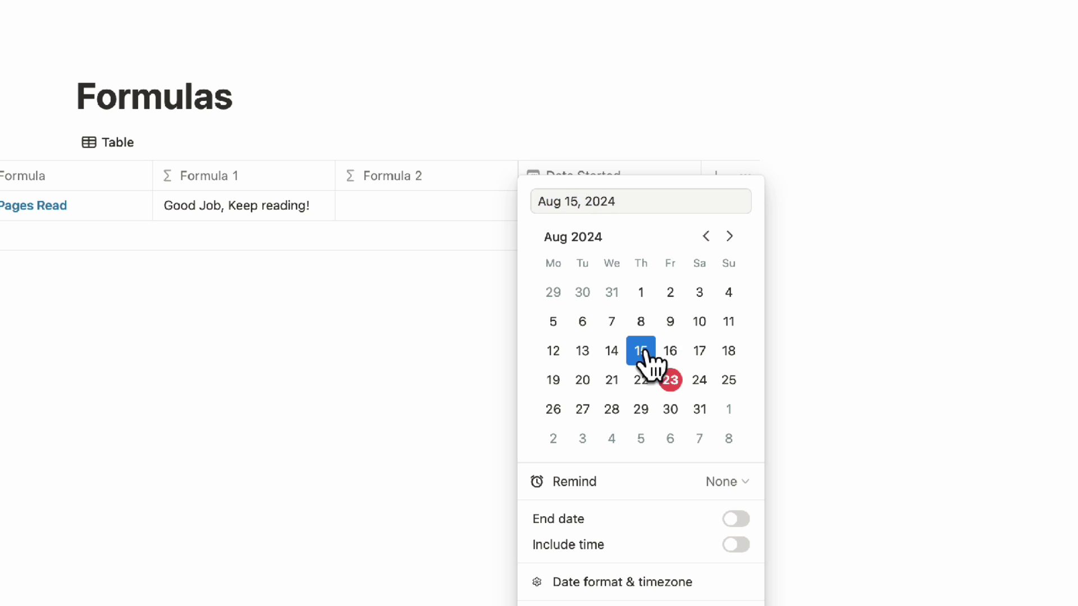
{"action": "left_click", "coordinate": [477, 347]}
- Set Formula 2's formula to dateBetween(now(), Date Started, "days") and save it
{"action": "left_click", "coordinate": [424, 206]}
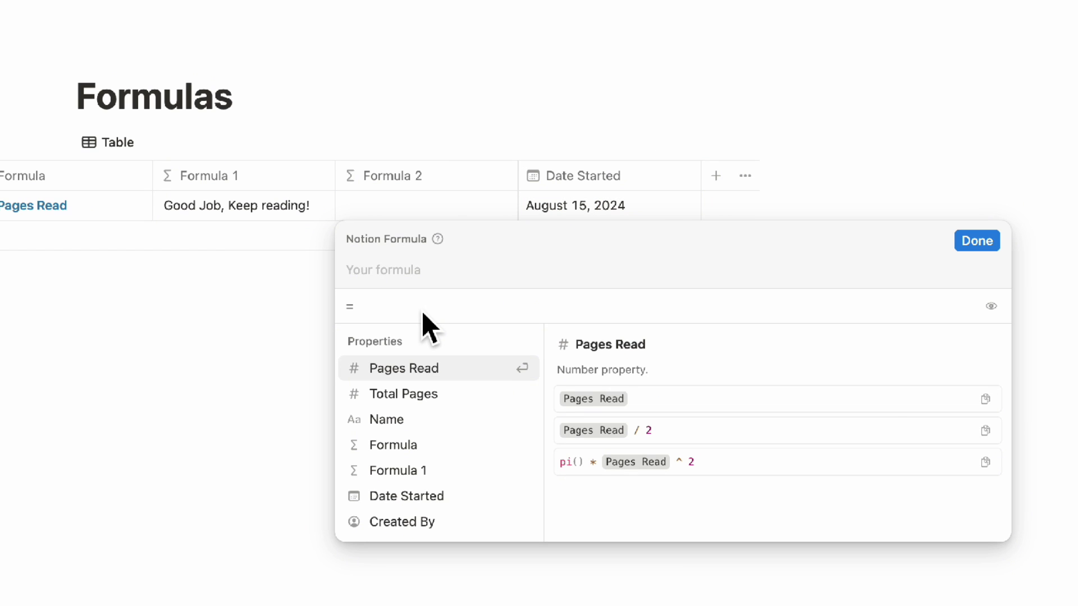
{"action": "type", "text": "dateb"}
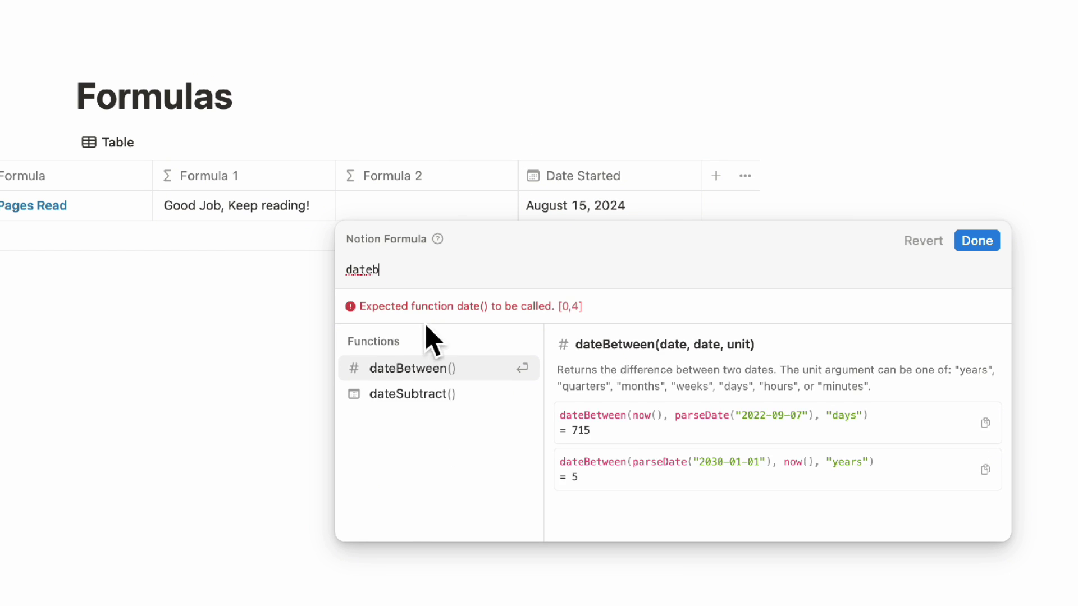
{"action": "left_click", "coordinate": [417, 375]}
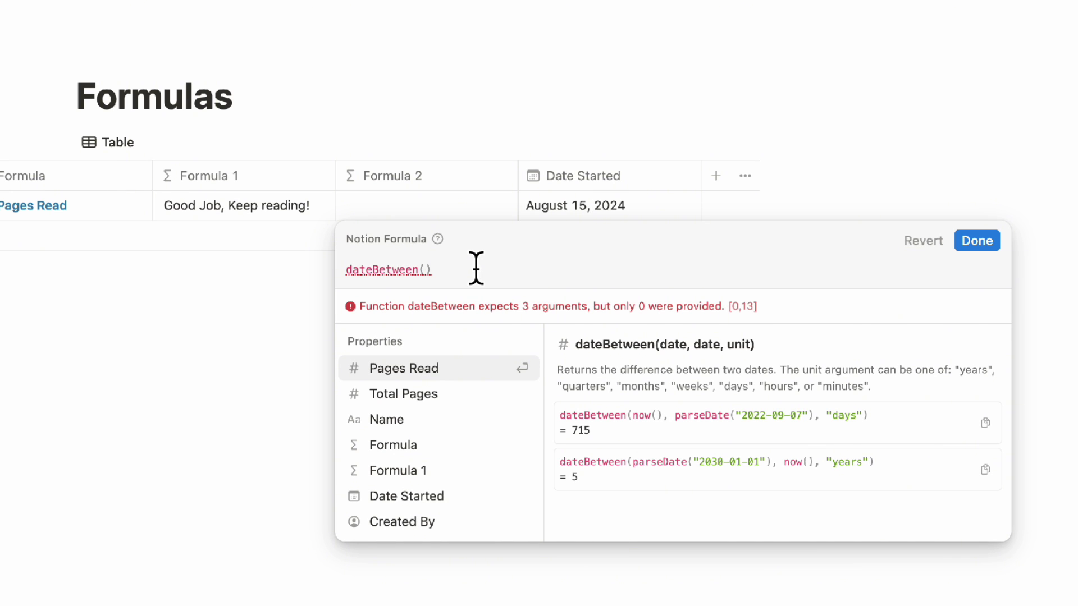
{"action": "type", "text": "now(), date"}
{"action": "left_click", "coordinate": [447, 367]}
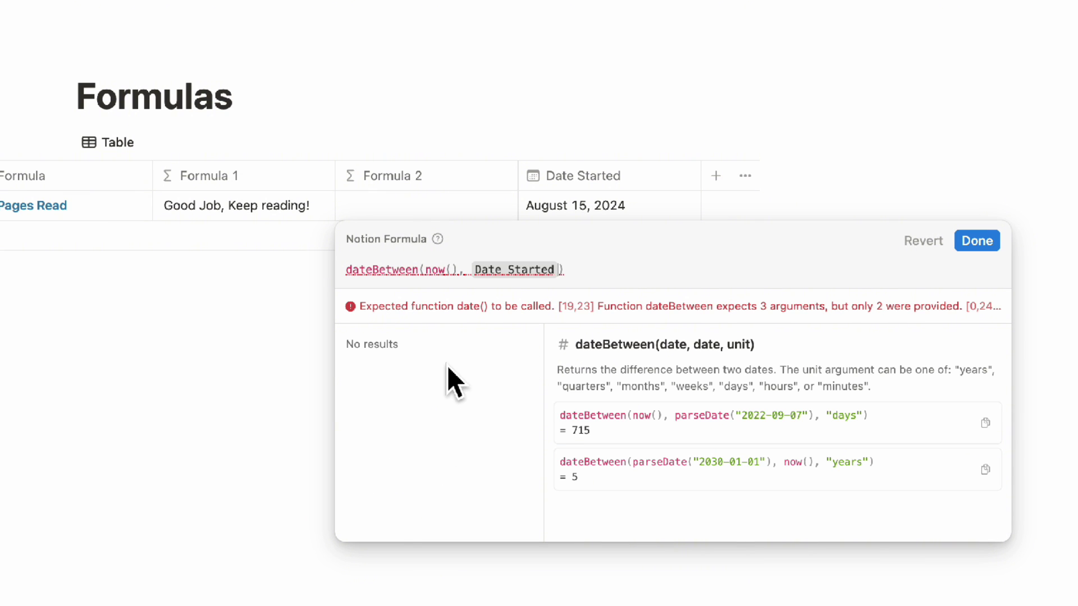
{"action": "type", "text": ", \"\""}
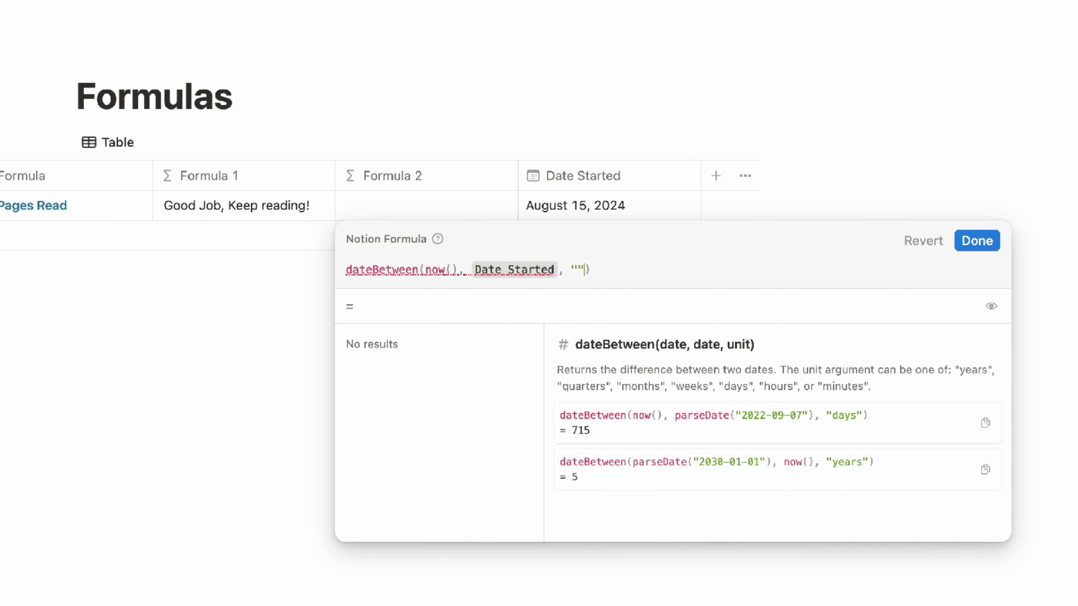
{"action": "type", "text": "days"}
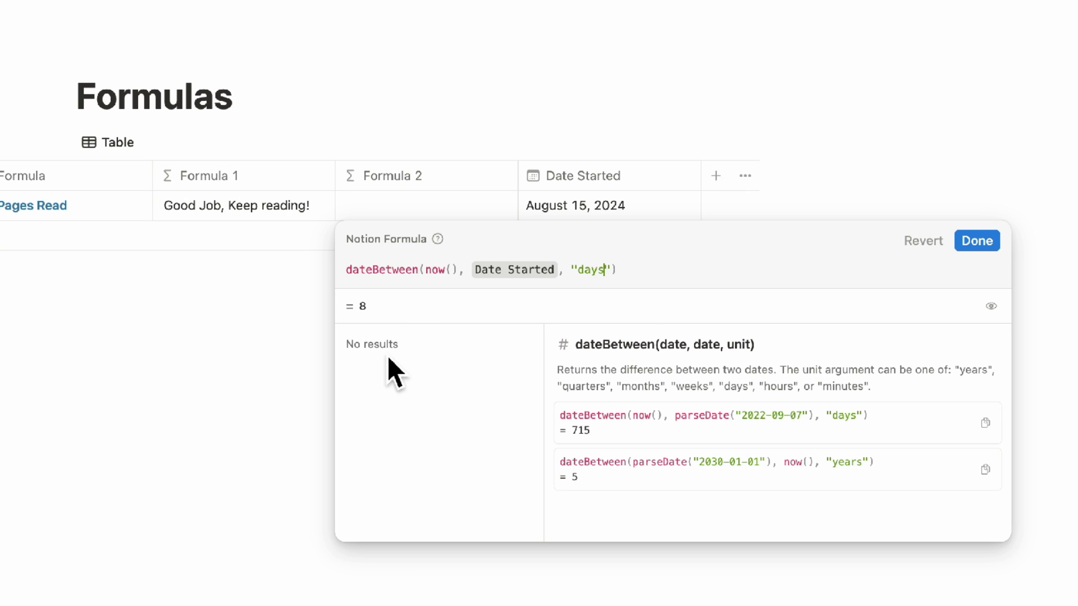
{"action": "left_click", "coordinate": [982, 243]}
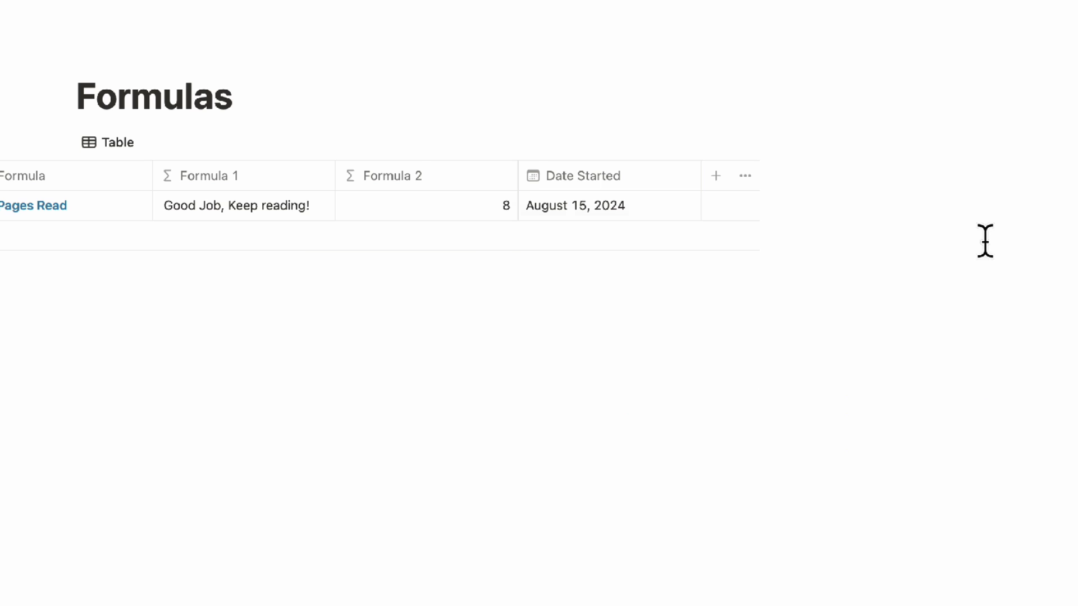
- Rename the Formula 2 property to Days Since Starting
{"action": "left_click", "coordinate": [441, 177]}
{"action": "triple_click", "coordinate": [436, 221]}
{"action": "type", "text": "Days"}
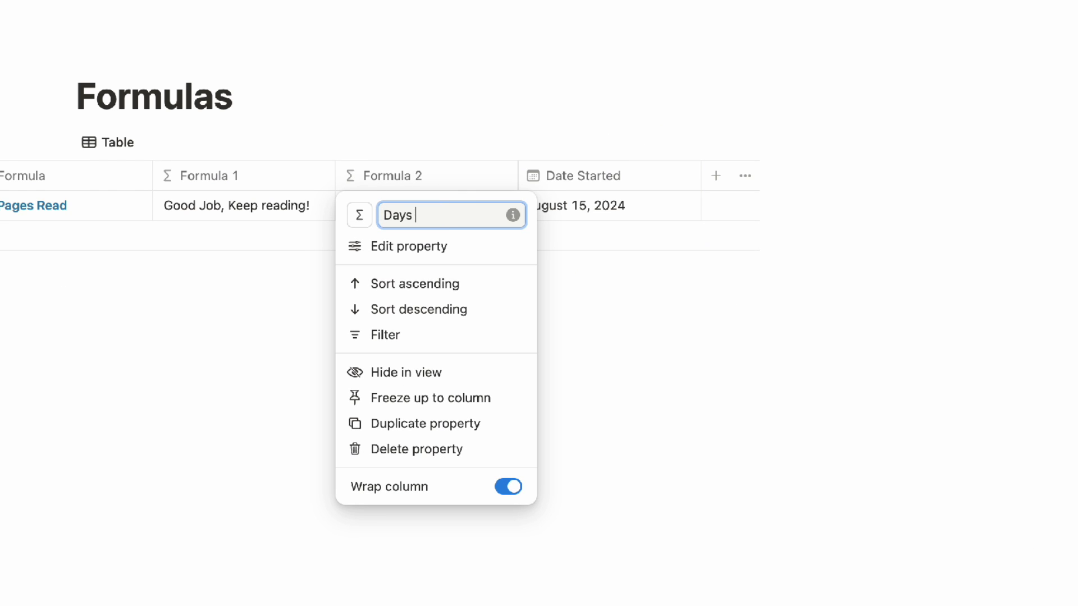
{"action": "type", "text": " Since Startin"}
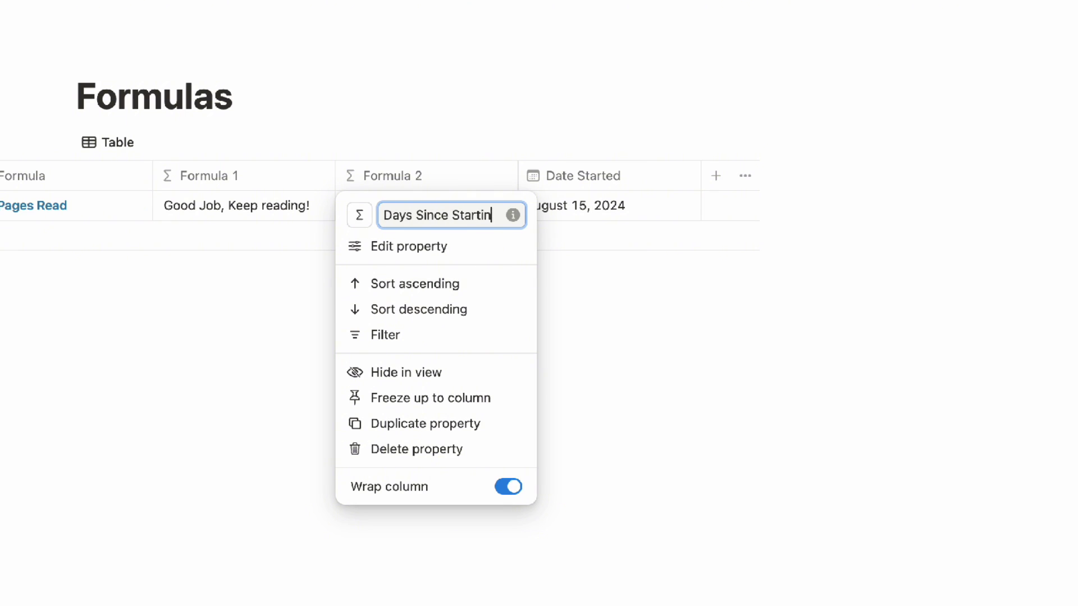
{"action": "type", "text": "g"}
{"action": "key", "text": "Return"}
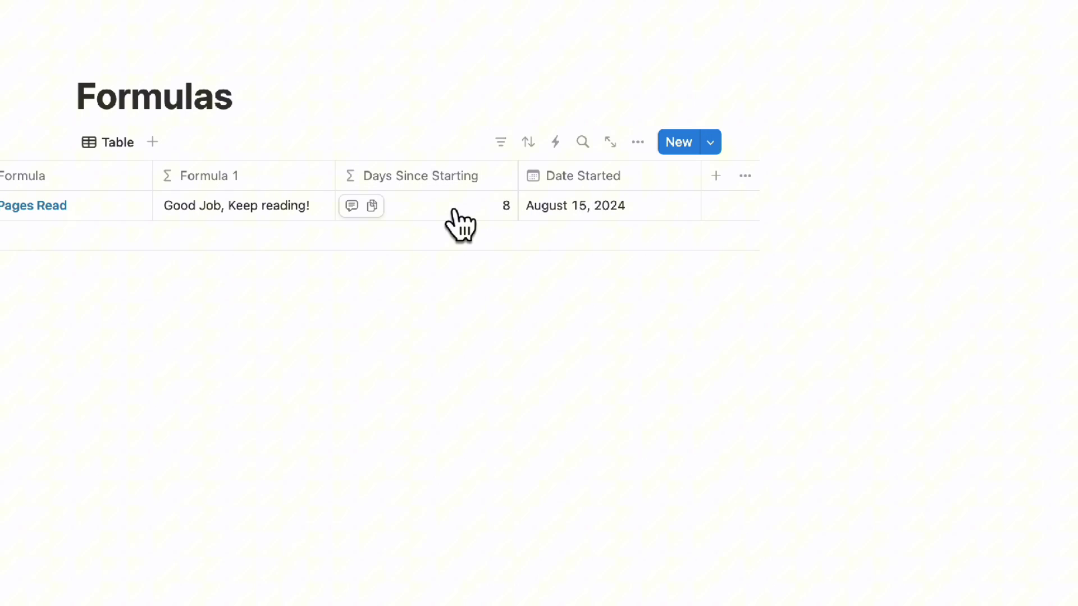
- Review the arguments of the dateBetween formula in Days Since Starting, and close the formula editor
{"action": "left_click", "coordinate": [567, 212]}
{"action": "left_click", "coordinate": [492, 216]}
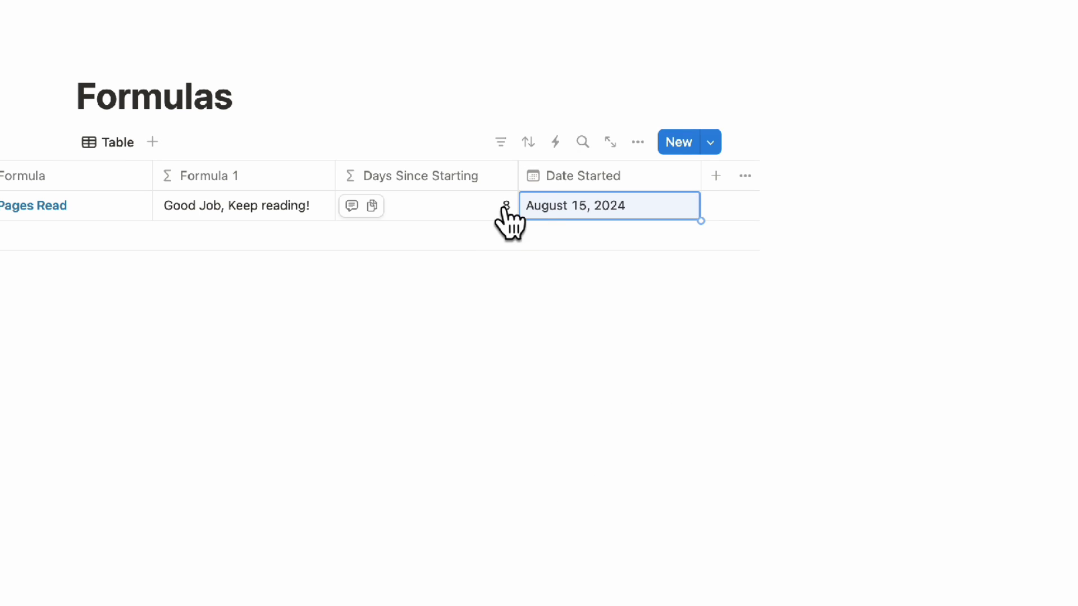
{"action": "left_click", "coordinate": [480, 220]}
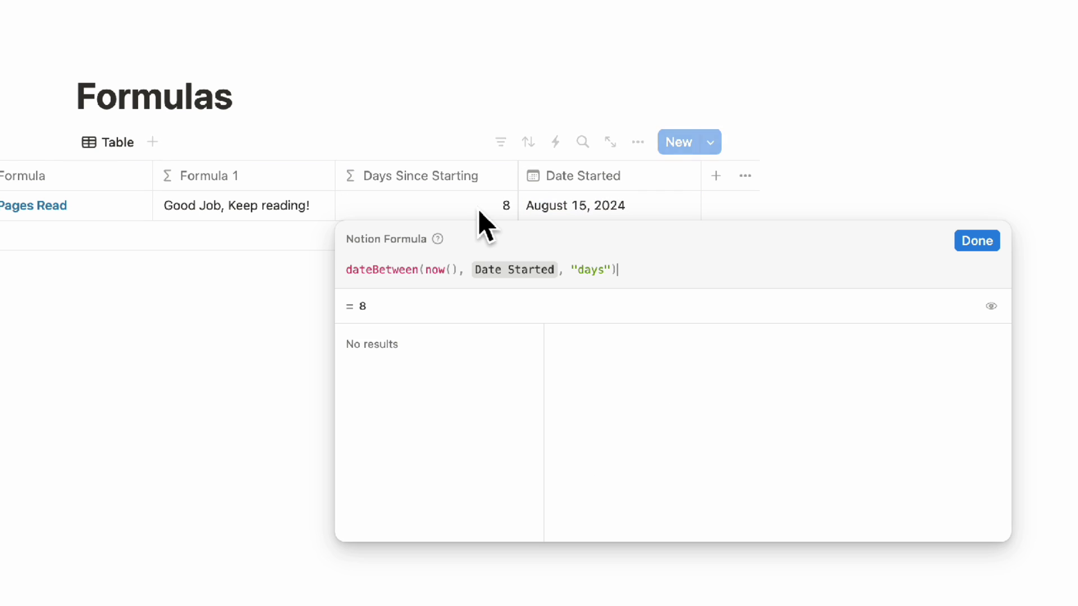
{"action": "left_click", "coordinate": [619, 283]}
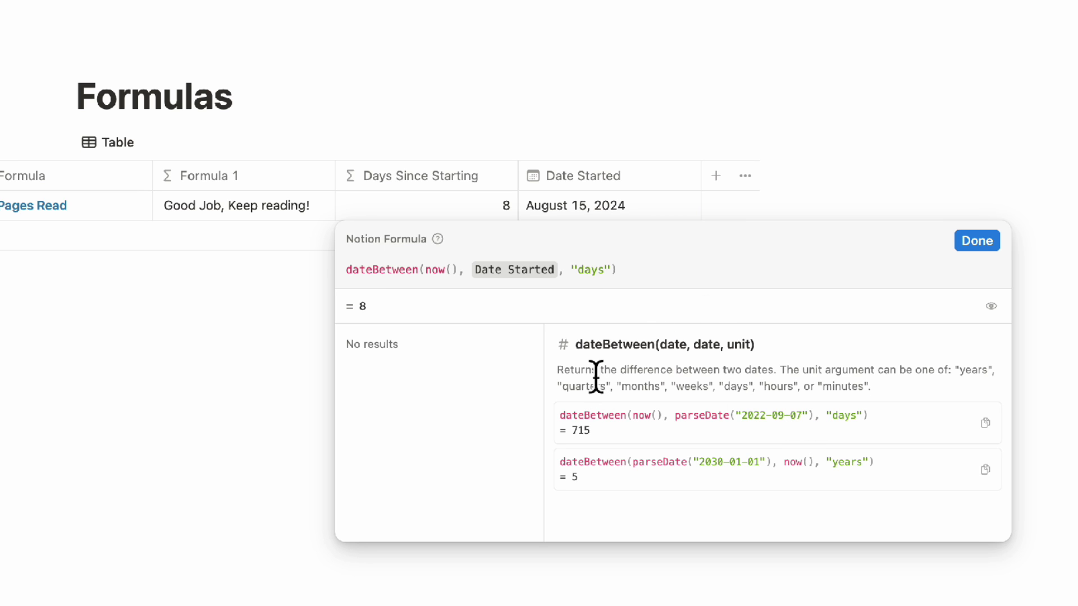
{"action": "left_click", "coordinate": [980, 242]}
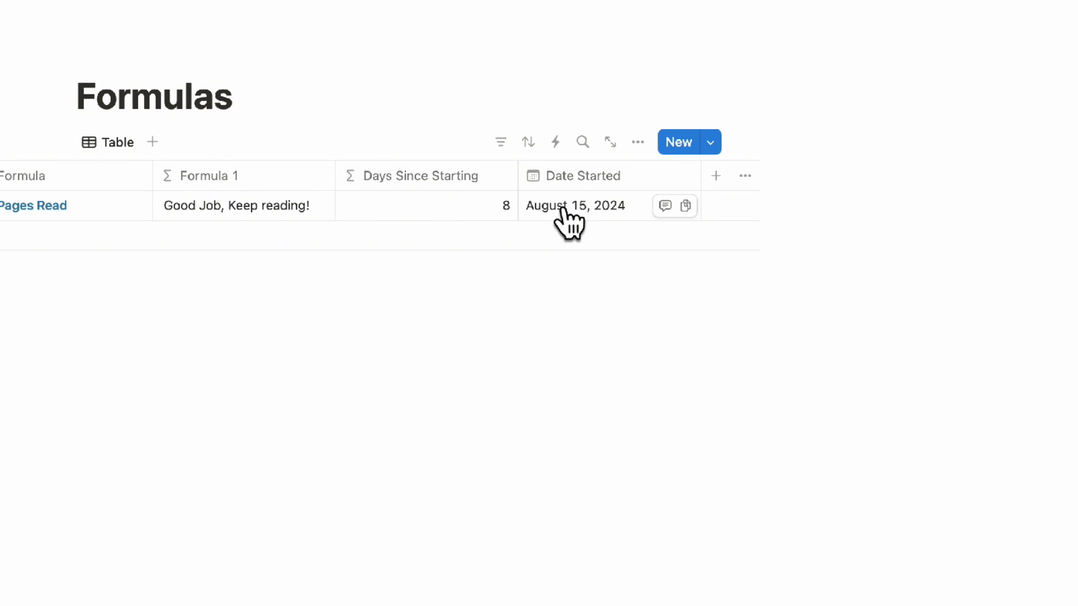
{"action": "scroll", "coordinate": [564, 214], "scroll_direction": "left", "scroll_amount": 10}
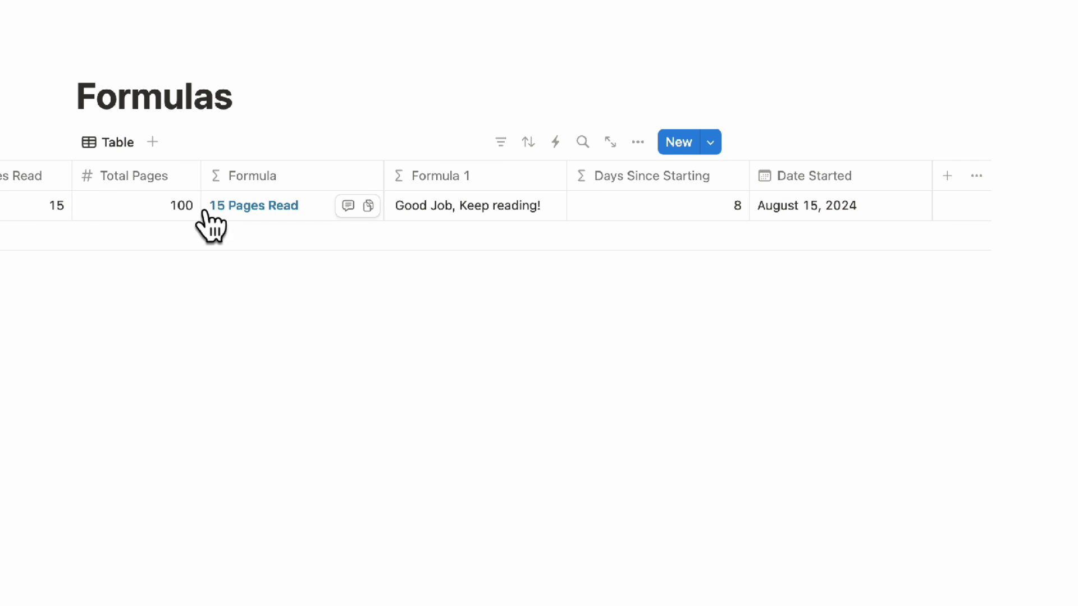
- Add another Formula property to the table after Date Started
{"action": "scroll", "coordinate": [214, 222], "scroll_direction": "right", "scroll_amount": 5}
{"action": "left_click", "coordinate": [680, 177]}
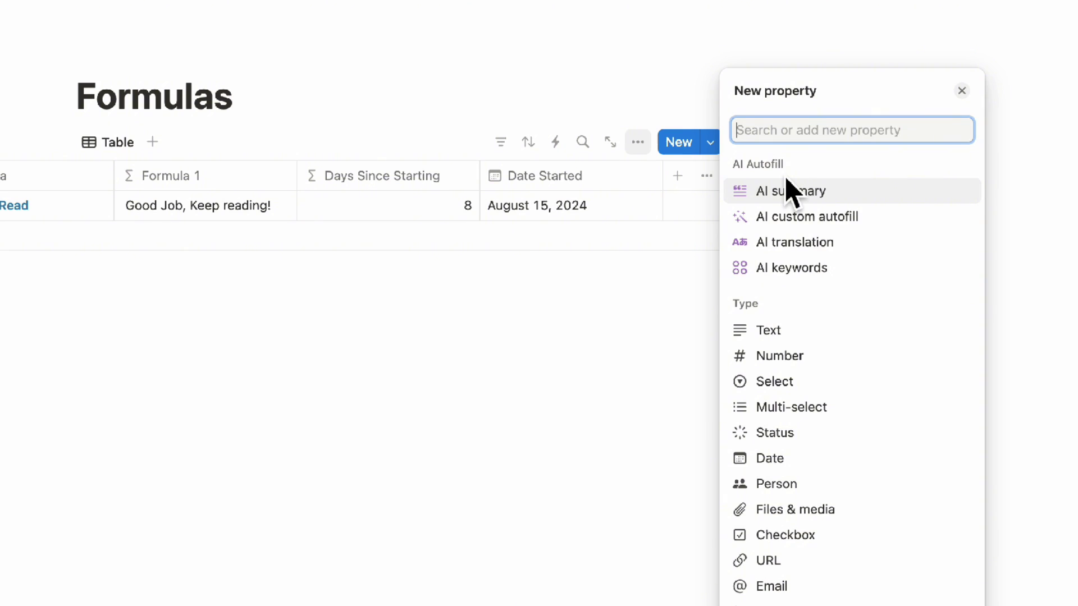
{"action": "type", "text": "formu"}
{"action": "left_click", "coordinate": [794, 283]}
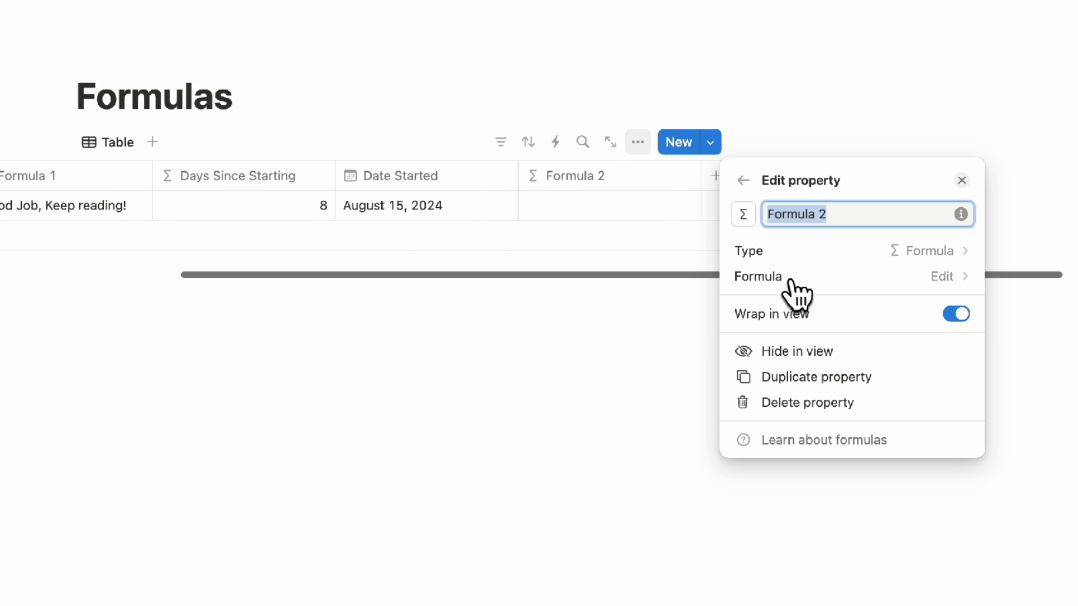
- Set the new property's formula to Pages Read/Total Pages and save it
{"action": "left_click", "coordinate": [806, 281]}
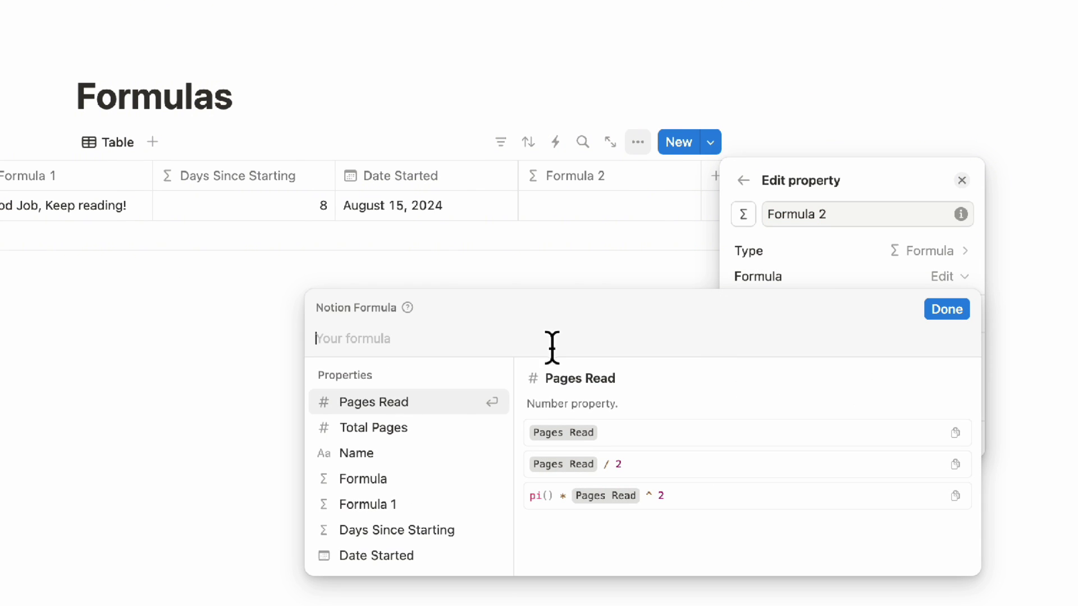
{"action": "left_click", "coordinate": [432, 403]}
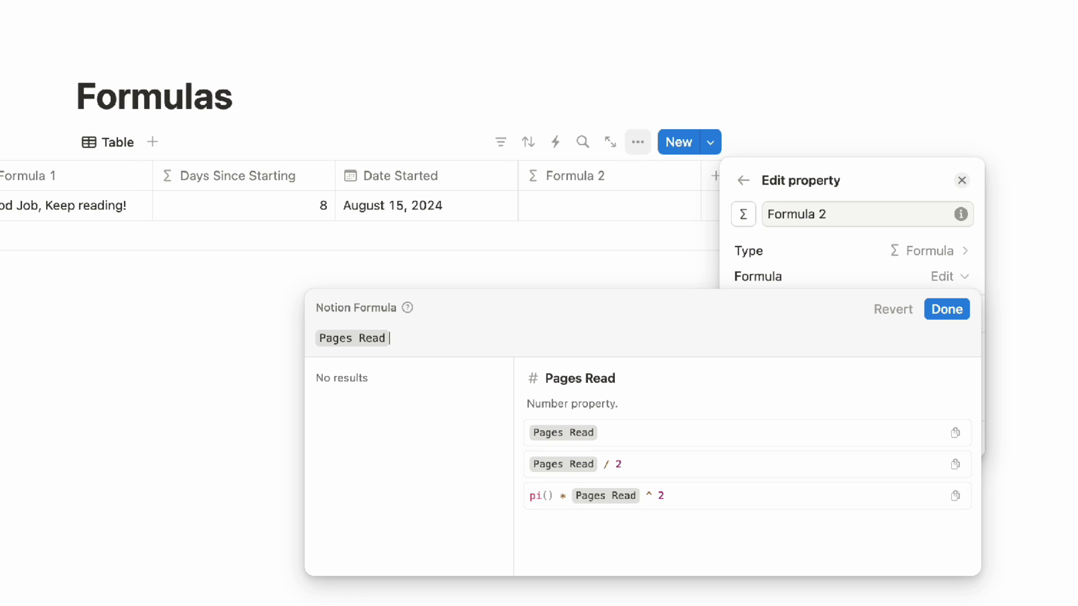
{"action": "type", "text": "/"}
{"action": "left_click", "coordinate": [402, 462]}
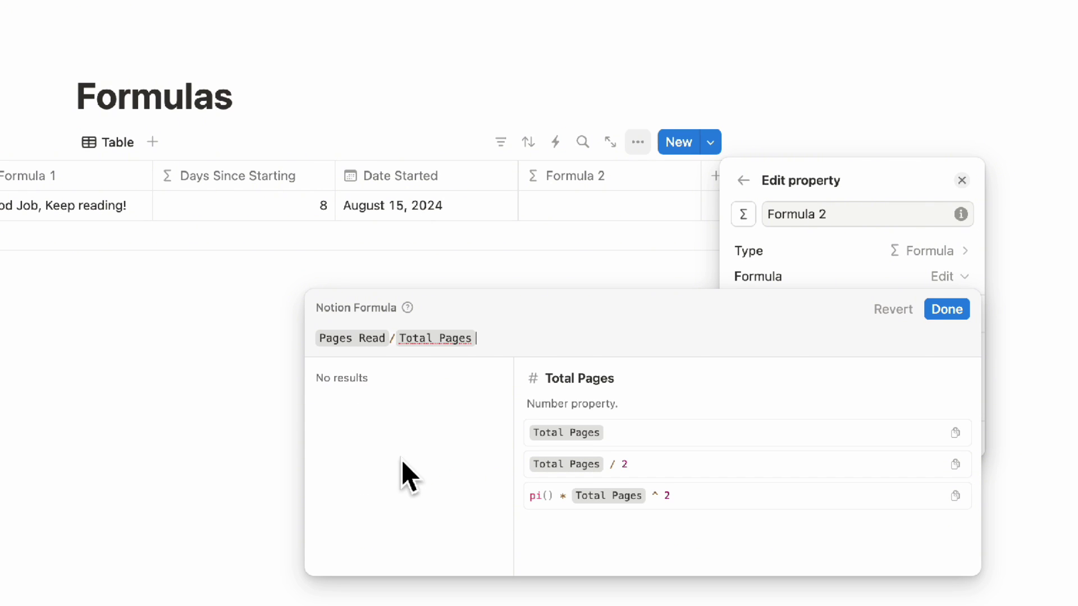
{"action": "left_click", "coordinate": [947, 310]}
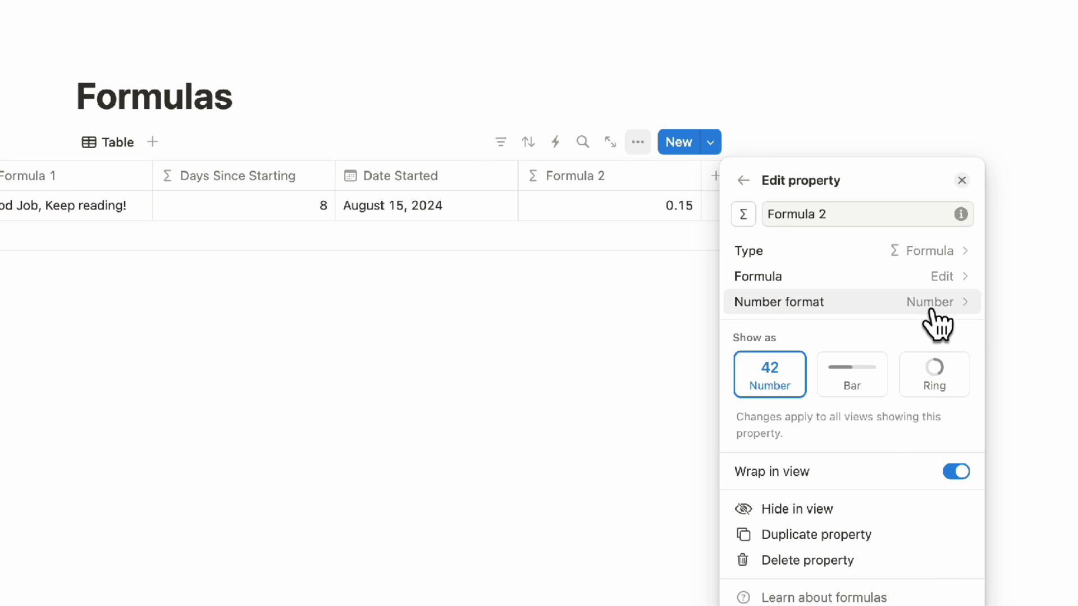
- Change the number format of the Pages Read/Total Pages formula property to Percent
{"action": "left_click", "coordinate": [932, 311]}
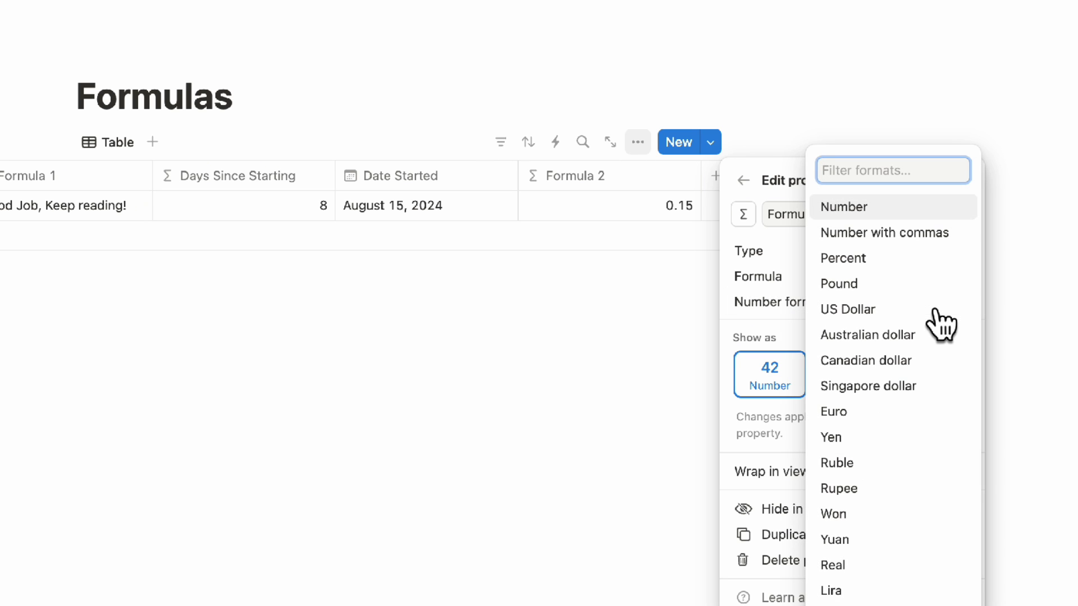
{"action": "left_click", "coordinate": [909, 262]}
{"action": "left_click", "coordinate": [658, 218]}
- Change Book 1's Total Pages value to 255
{"action": "scroll", "coordinate": [604, 222], "scroll_direction": "left", "scroll_amount": 2}
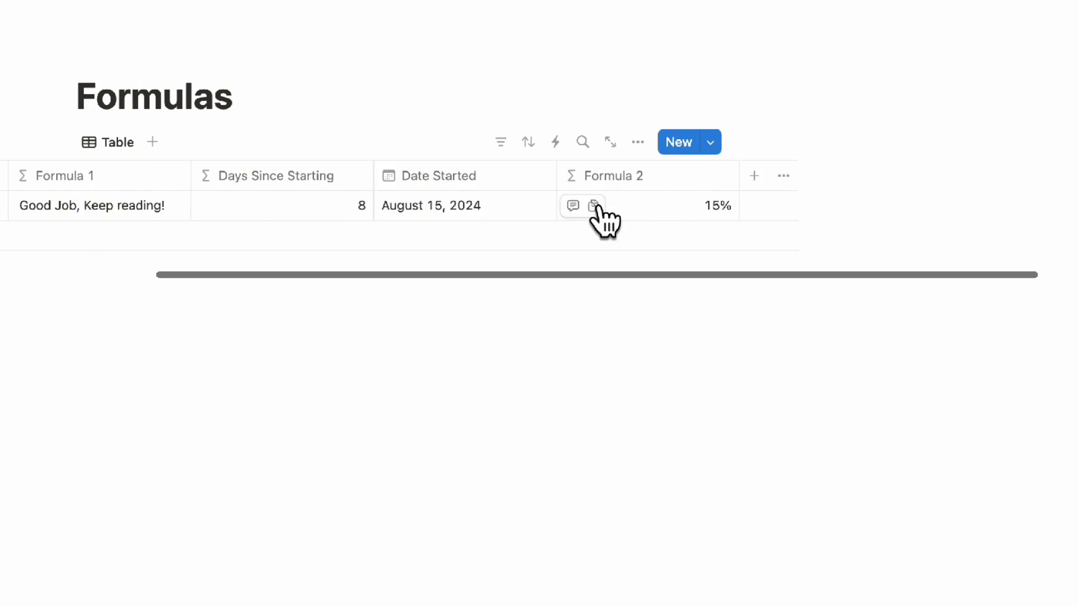
{"action": "scroll", "coordinate": [597, 208], "scroll_direction": "left", "scroll_amount": 4}
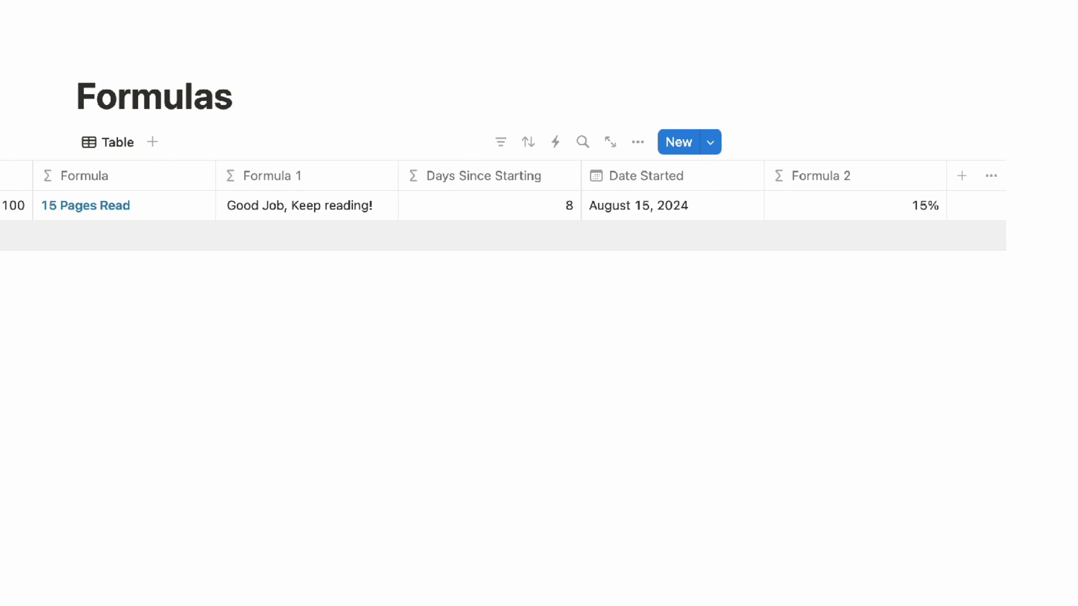
{"action": "scroll", "coordinate": [505, 208], "scroll_direction": "left", "scroll_amount": 5}
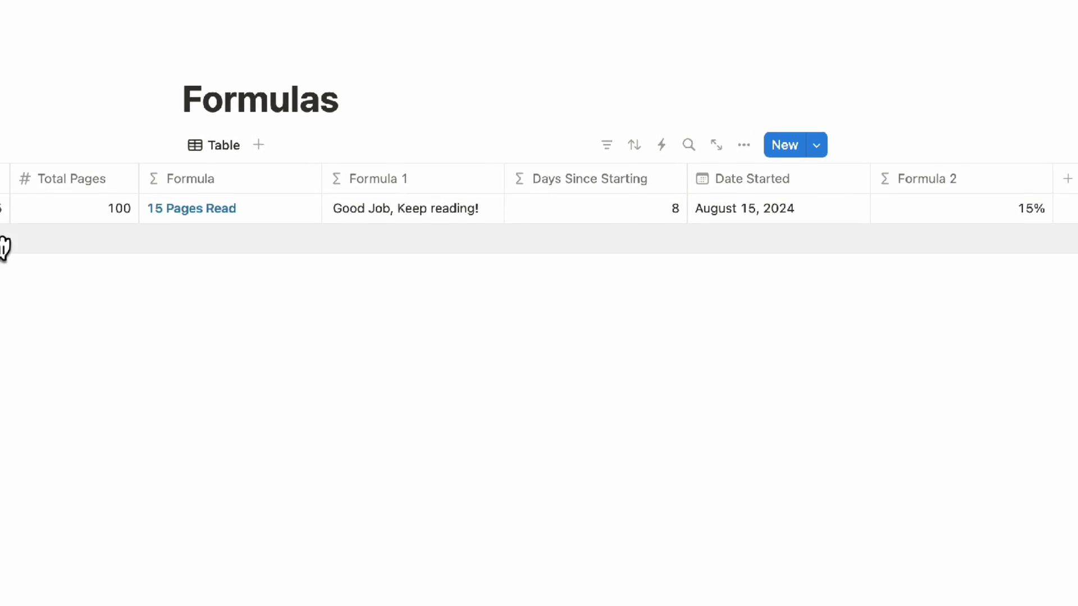
{"action": "scroll", "coordinate": [159, 236], "scroll_direction": "left", "scroll_amount": 3}
{"action": "left_click", "coordinate": [250, 231]}
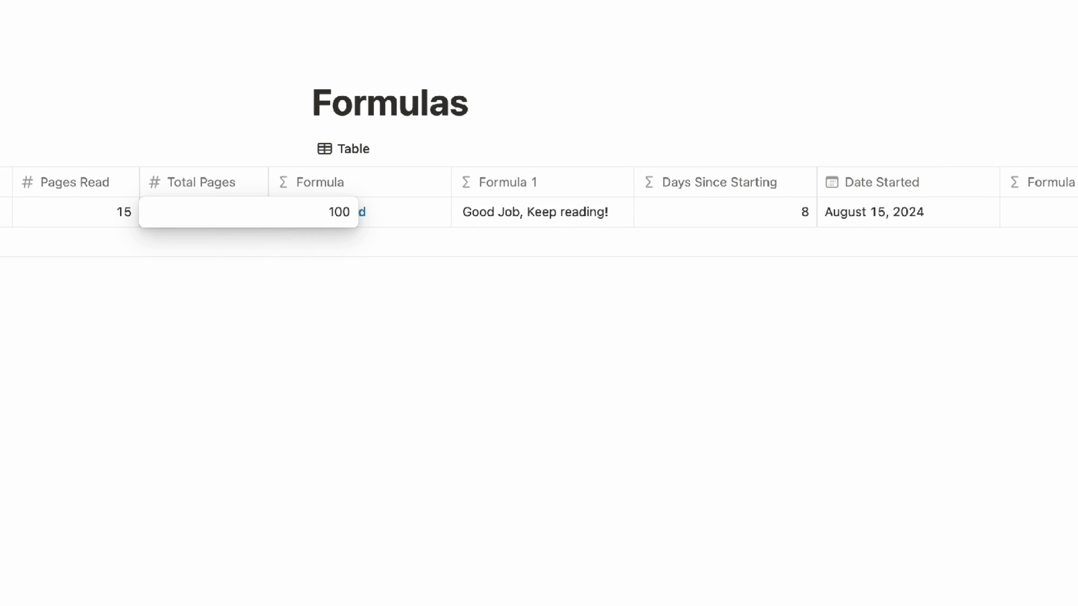
{"action": "type", "text": "255"}
{"action": "key", "text": "Return"}
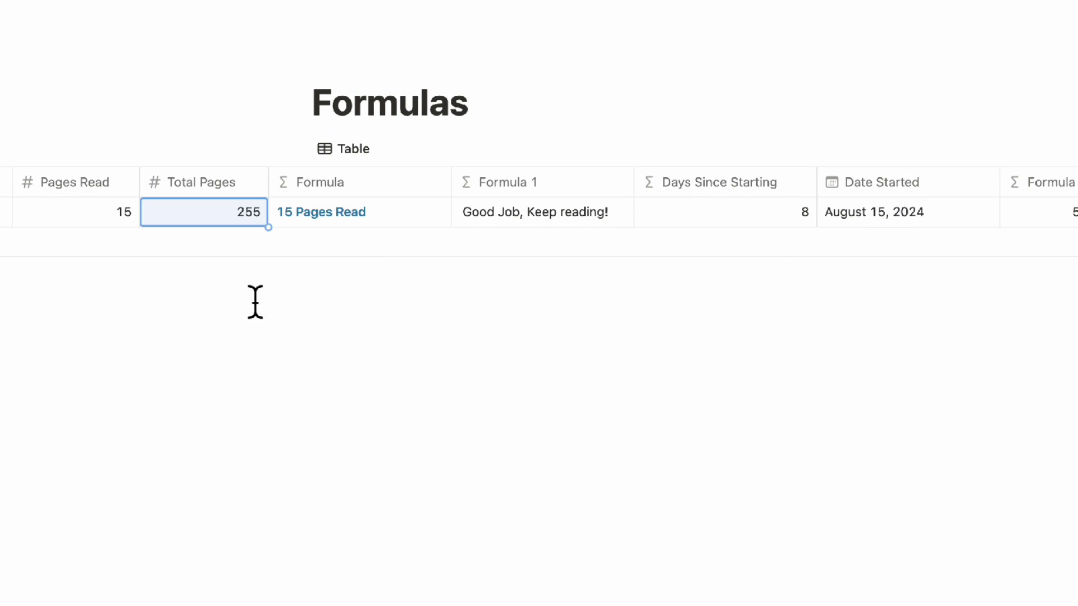
- Change Book 1's Pages Read value to 3
{"action": "left_click", "coordinate": [131, 220]}
{"action": "type", "text": "3"}
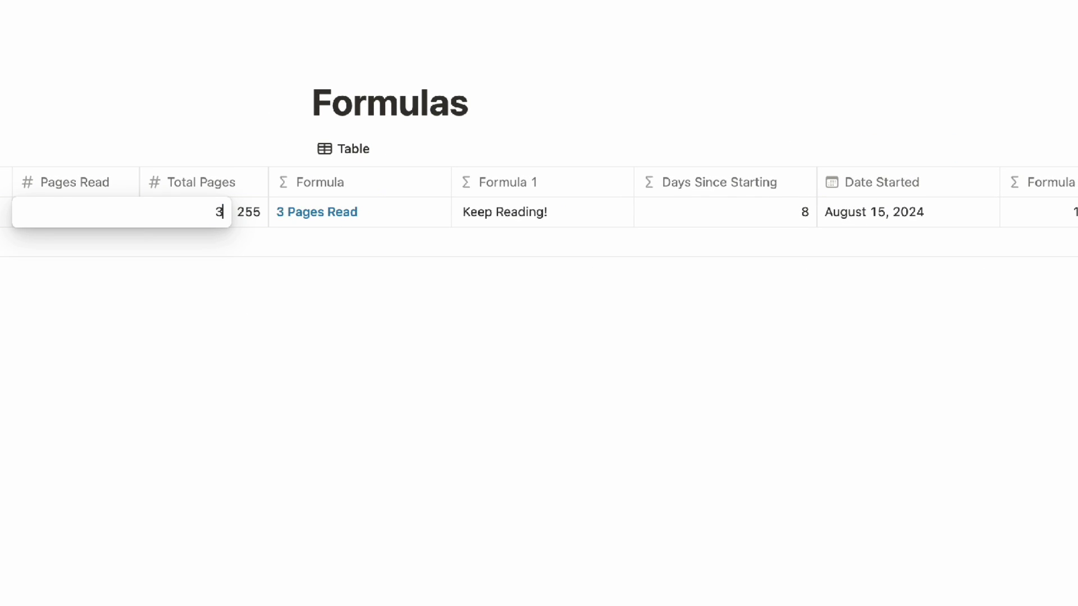
{"action": "key", "text": "Return"}
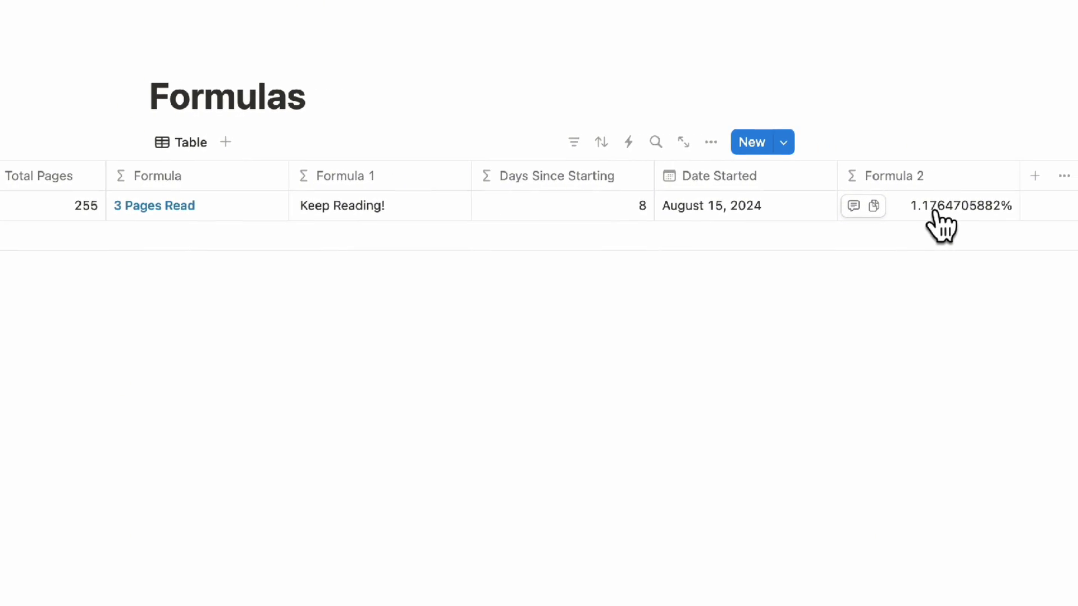
- Wrap the Formula 2 expression Pages Read/Total Pages in the round() function
{"action": "left_click", "coordinate": [982, 216]}
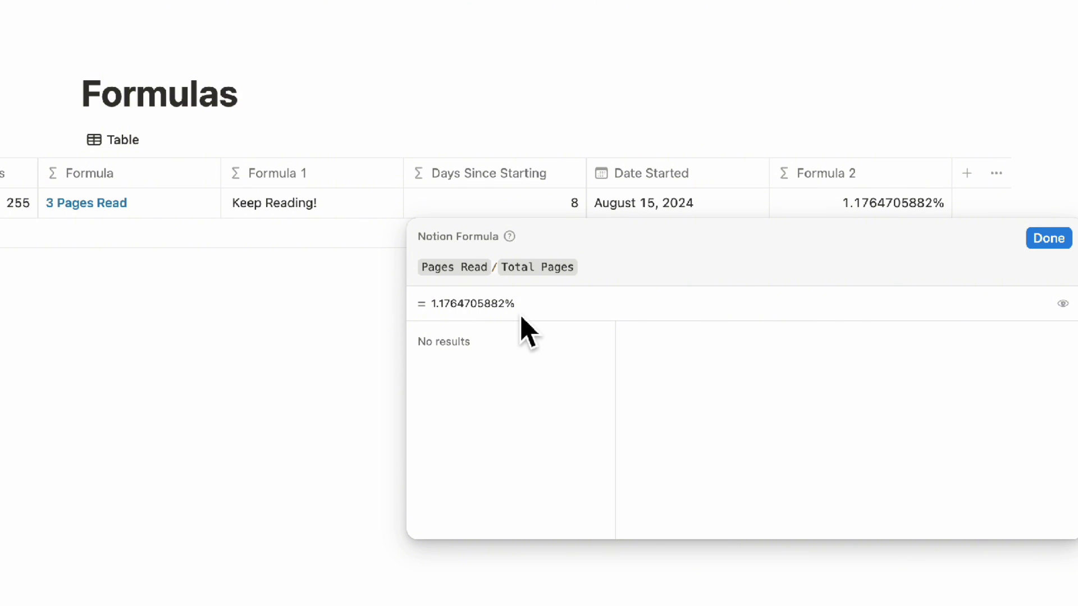
{"action": "left_click", "coordinate": [421, 276]}
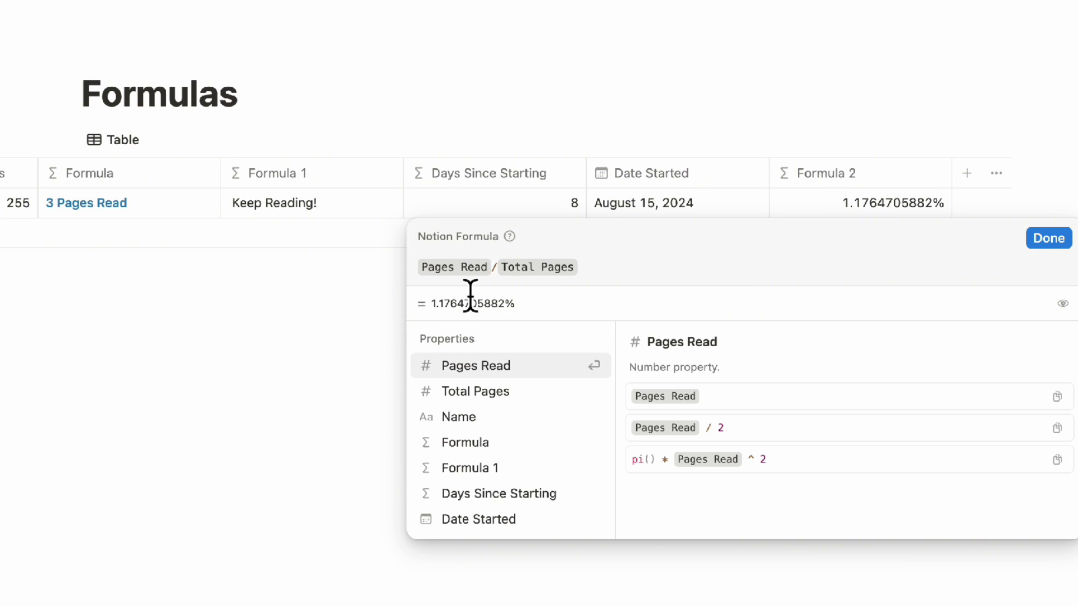
{"action": "type", "text": "round"}
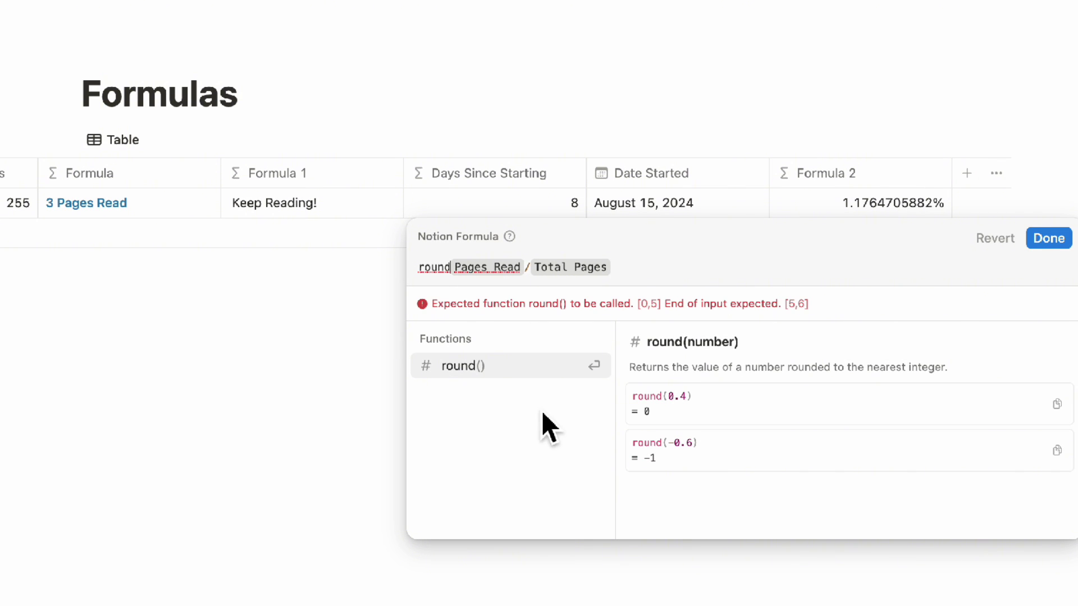
{"action": "type", "text": "("}
{"action": "left_click", "coordinate": [658, 276]}
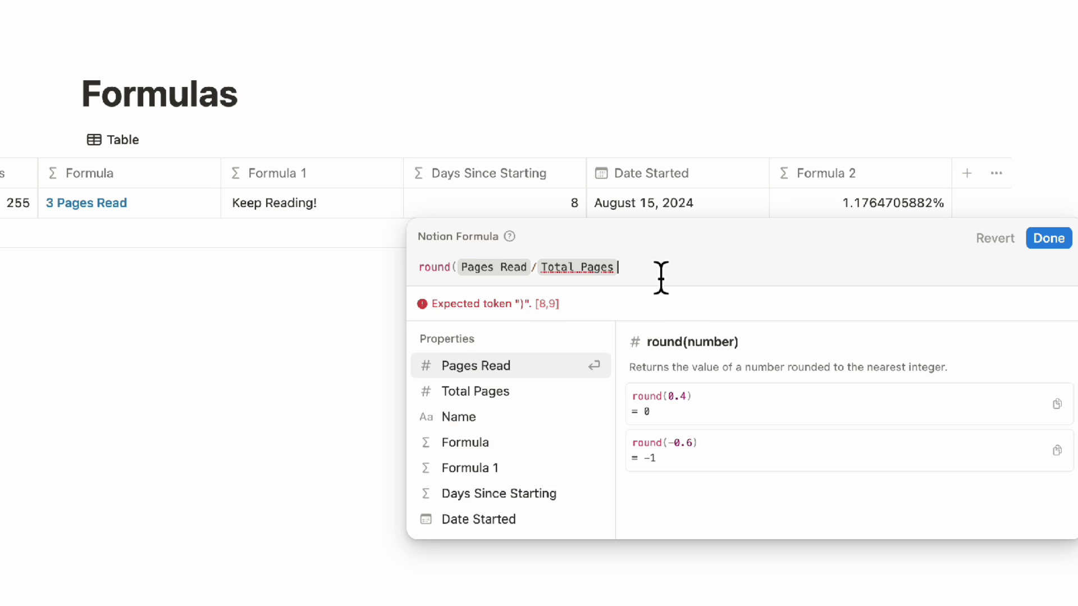
{"action": "type", "text": ")"}
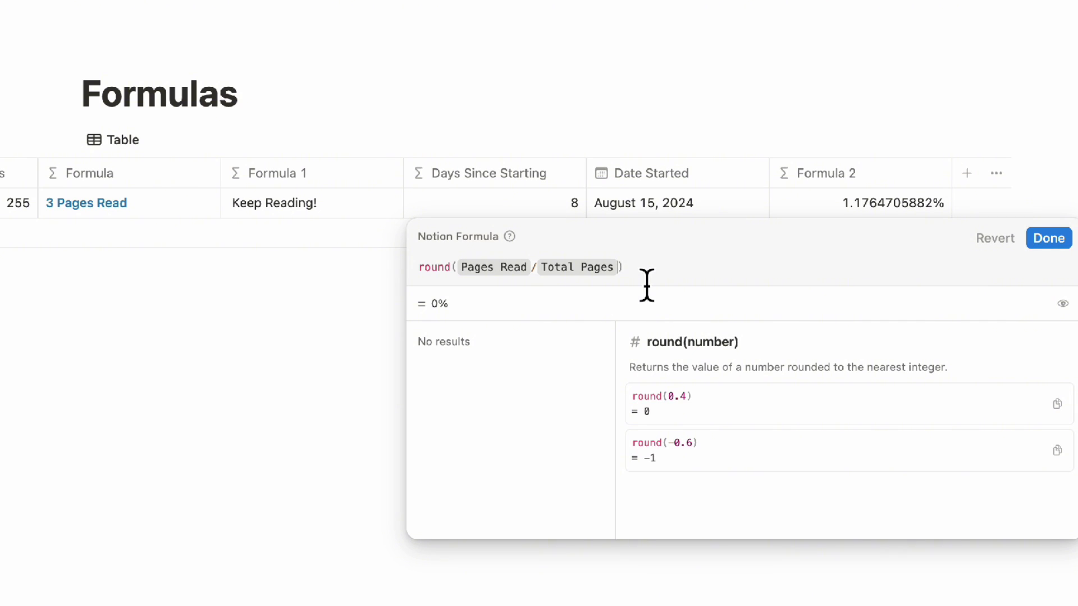
- Extend the rounded formula to round(Pages Read/Total Pages*100)/100 and save it
{"action": "key", "text": "Left"}
{"action": "type", "text": "*100"}
{"action": "key", "text": "Right"}
{"action": "type", "text": "/10"}
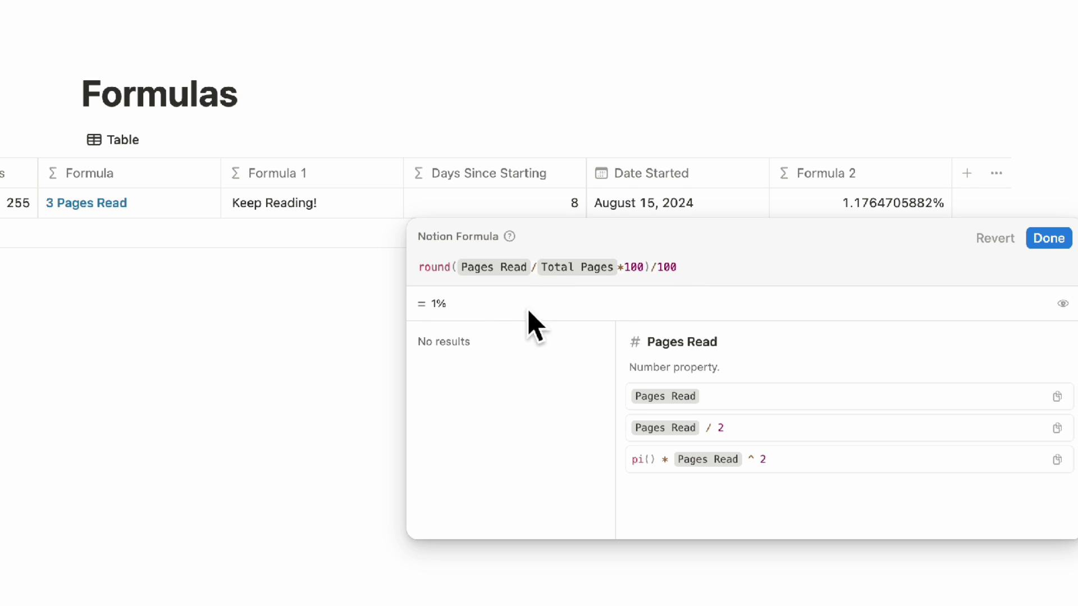
{"action": "left_click", "coordinate": [1038, 241]}
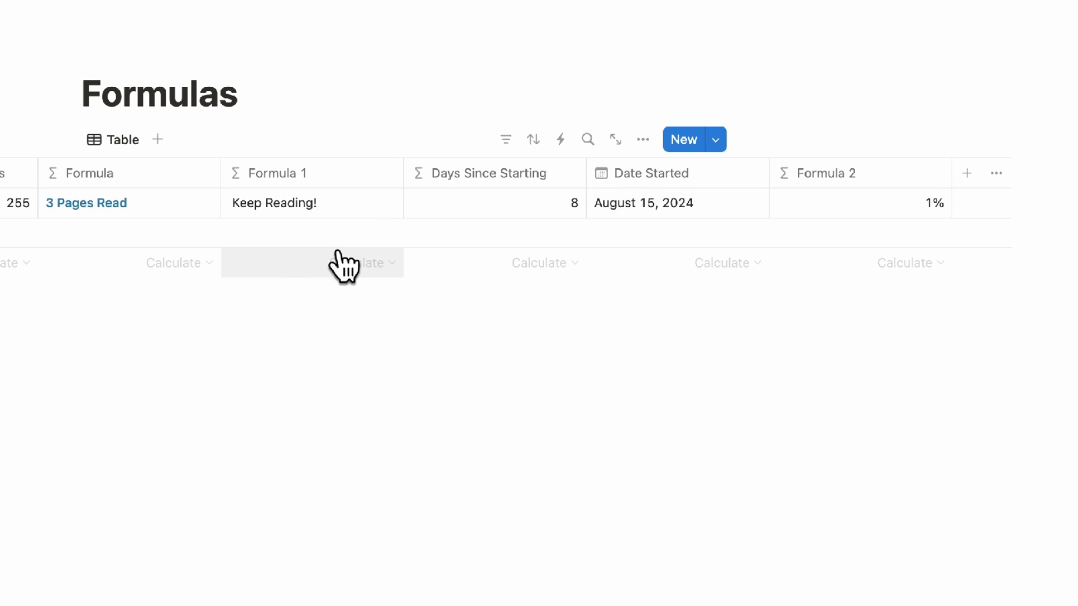
- Change Book 1's Pages Read value to 33
{"action": "left_click", "coordinate": [1, 203]}
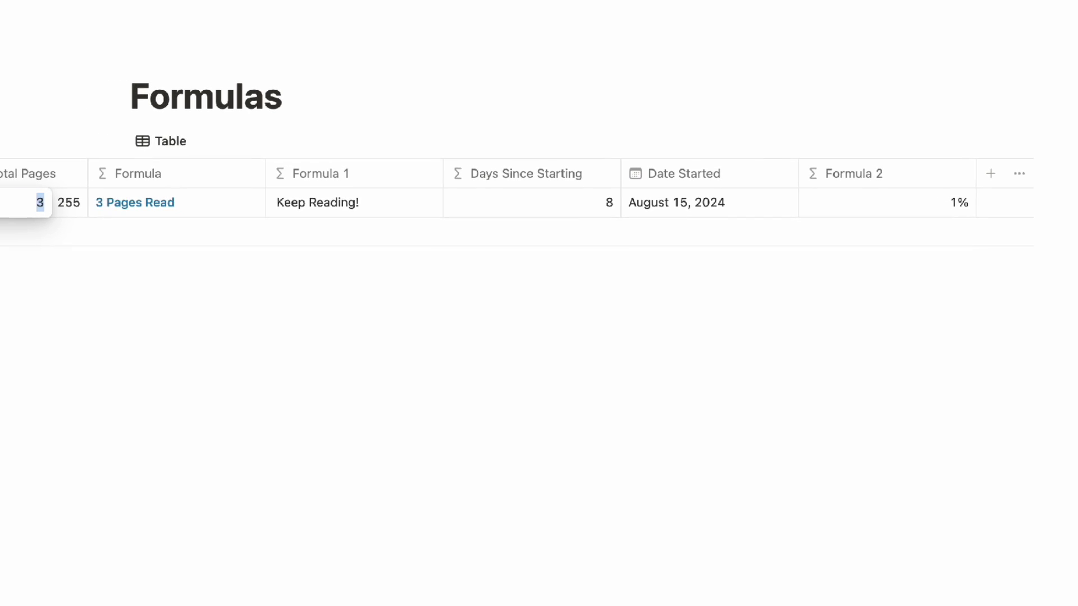
{"action": "type", "text": "33"}
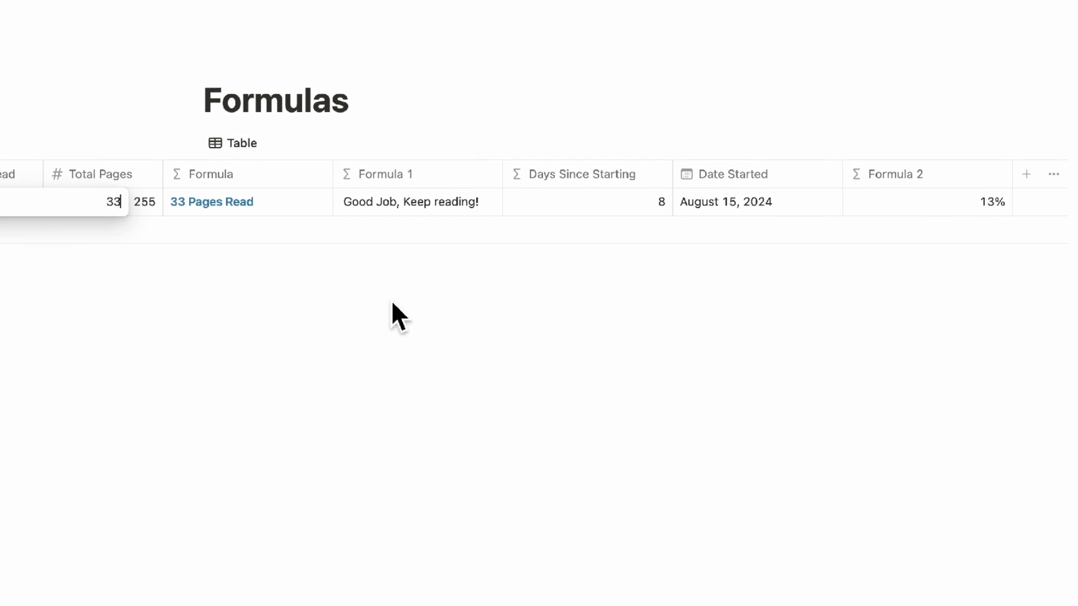
{"action": "key", "text": "Return"}
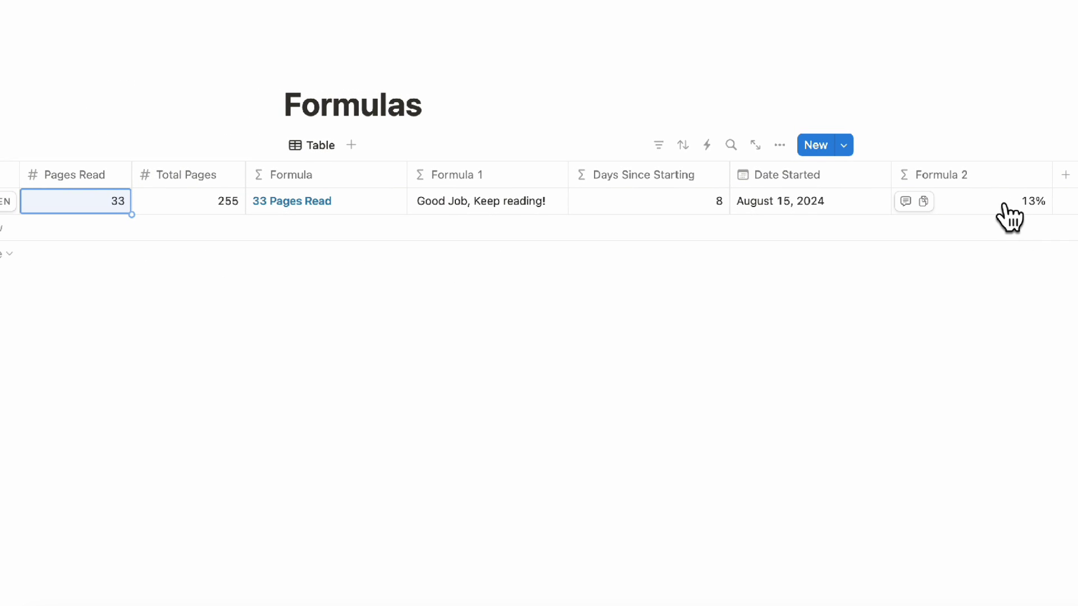
{"action": "left_click", "coordinate": [982, 212]}
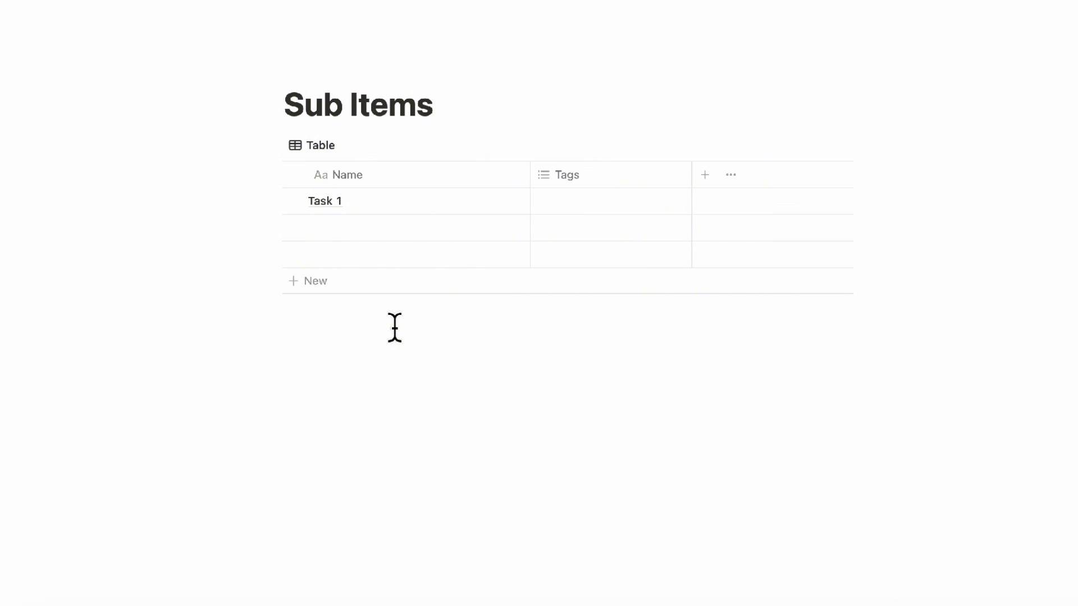
- Name the two empty rows in the Sub Items table Task 2 and Task 3
{"action": "left_click", "coordinate": [357, 230]}
{"action": "type", "text": "Task 2"}
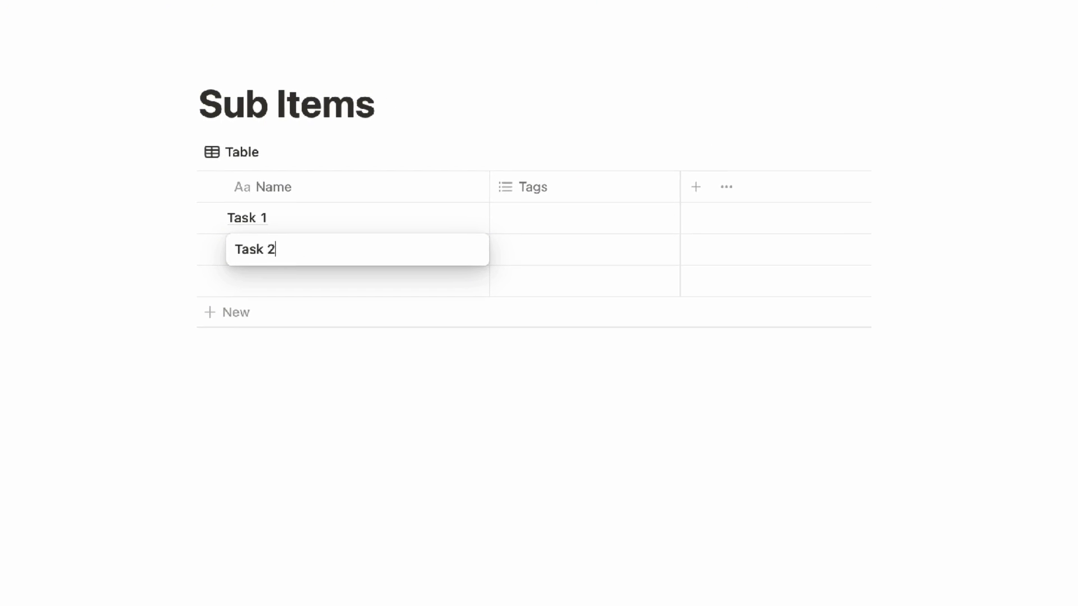
{"action": "key", "text": "Return"}
{"action": "left_click", "coordinate": [371, 257]}
{"action": "type", "text": "Task 3"}
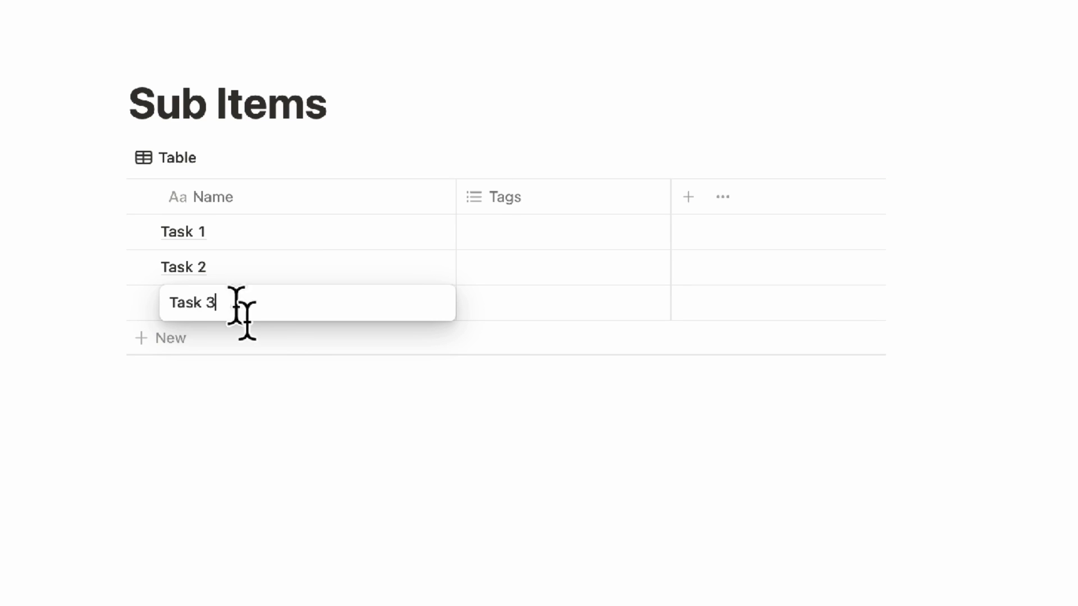
{"action": "key", "text": "Return"}
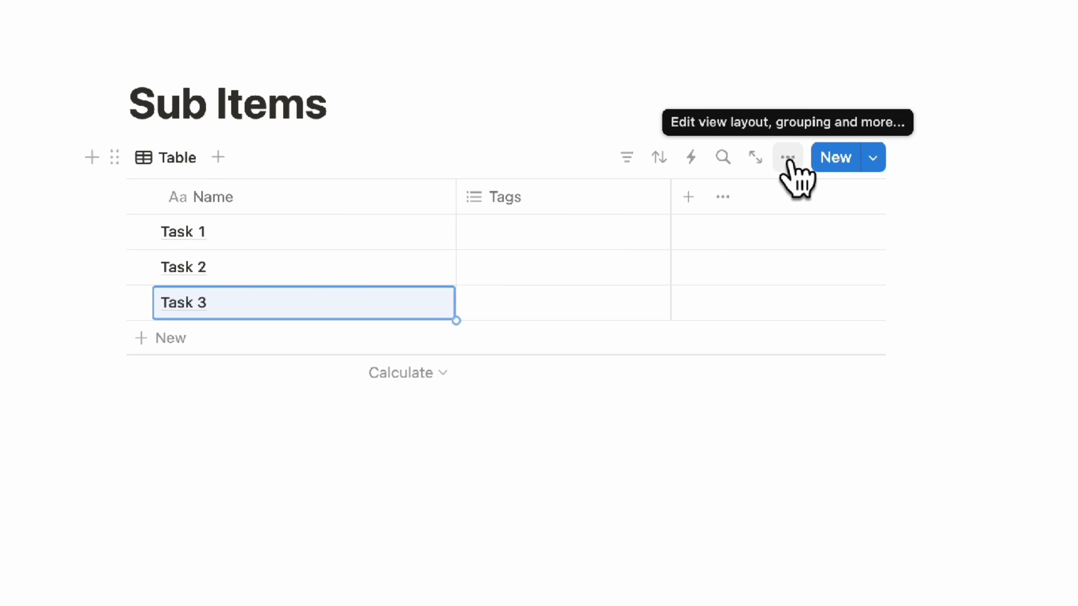
- Turn on the Sub-items feature for the Sub Items database
{"action": "left_click", "coordinate": [794, 163]}
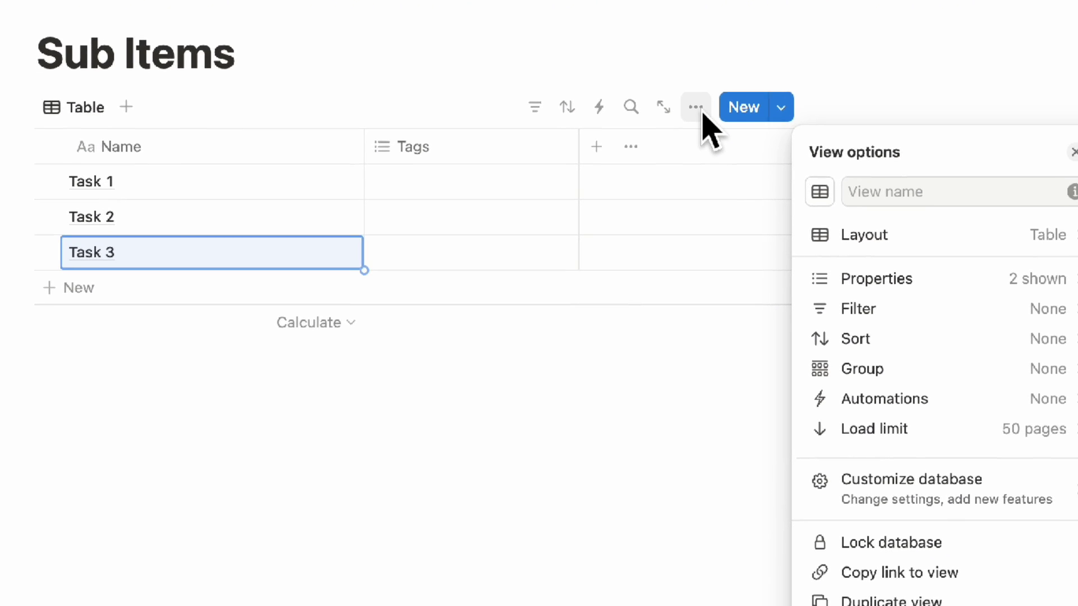
{"action": "left_click", "coordinate": [868, 456]}
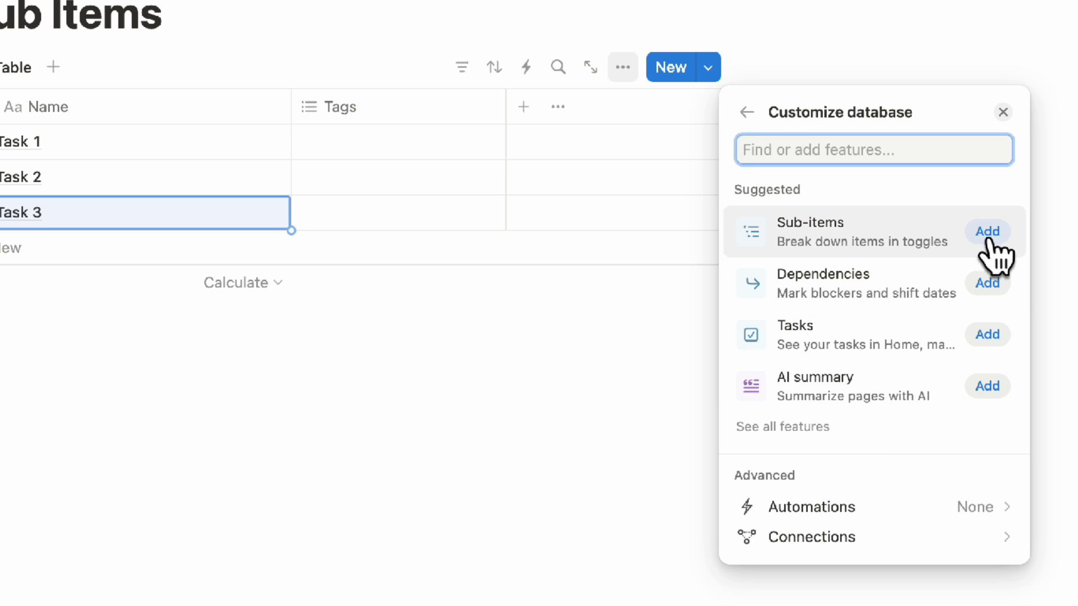
{"action": "left_click", "coordinate": [987, 235]}
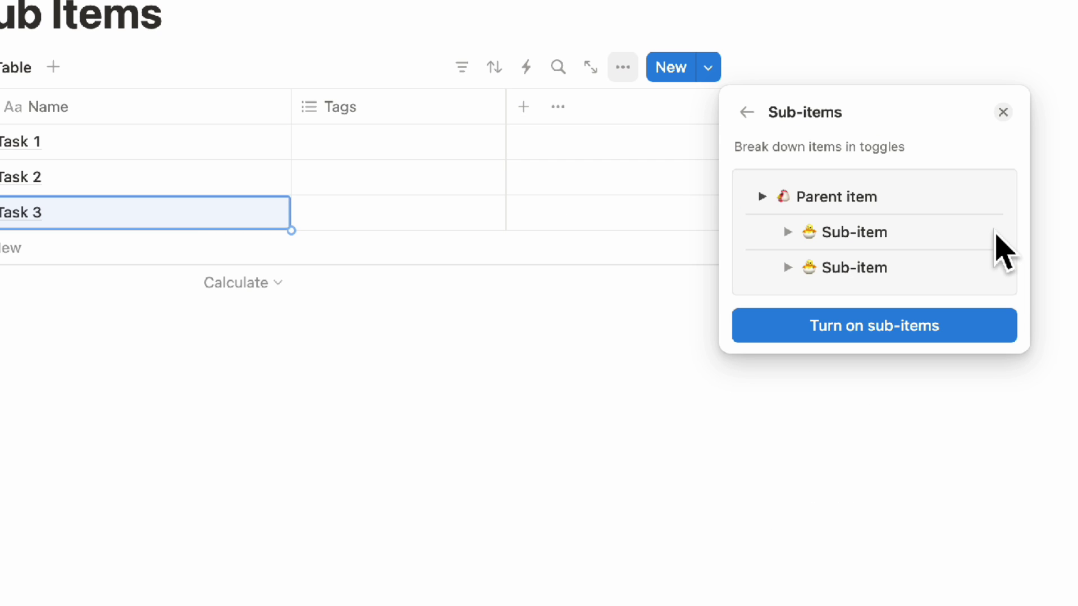
{"action": "left_click", "coordinate": [877, 337]}
{"action": "left_click", "coordinate": [577, 413]}
- Add two sub-items named Sub Item 1 and Sub Item 2 under Task 1, and collapse and re-expand the task
{"action": "left_click", "coordinate": [134, 193]}
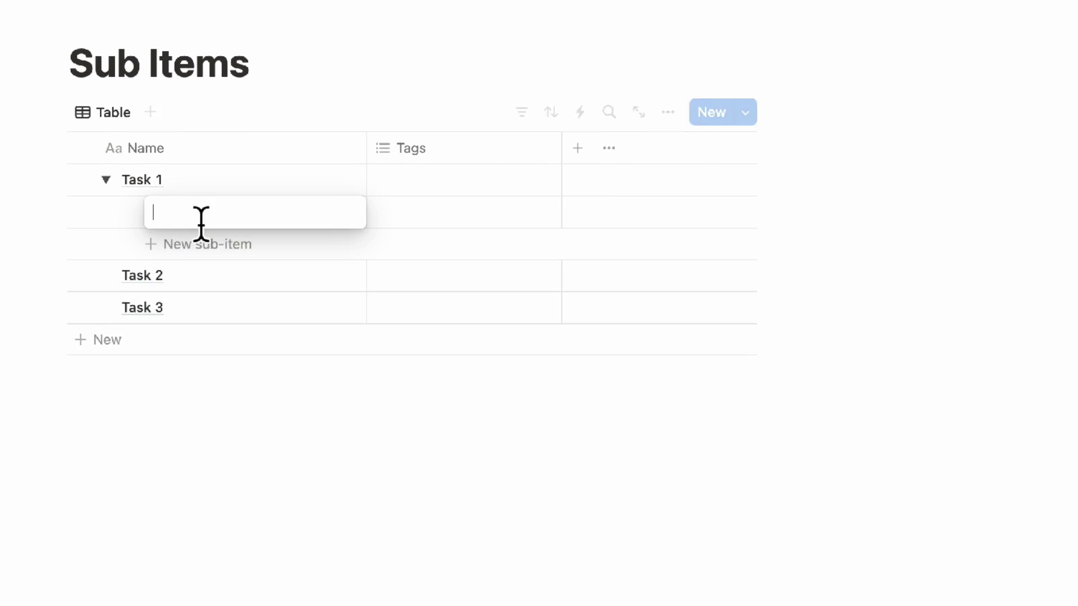
{"action": "type", "text": "Sub Item "}
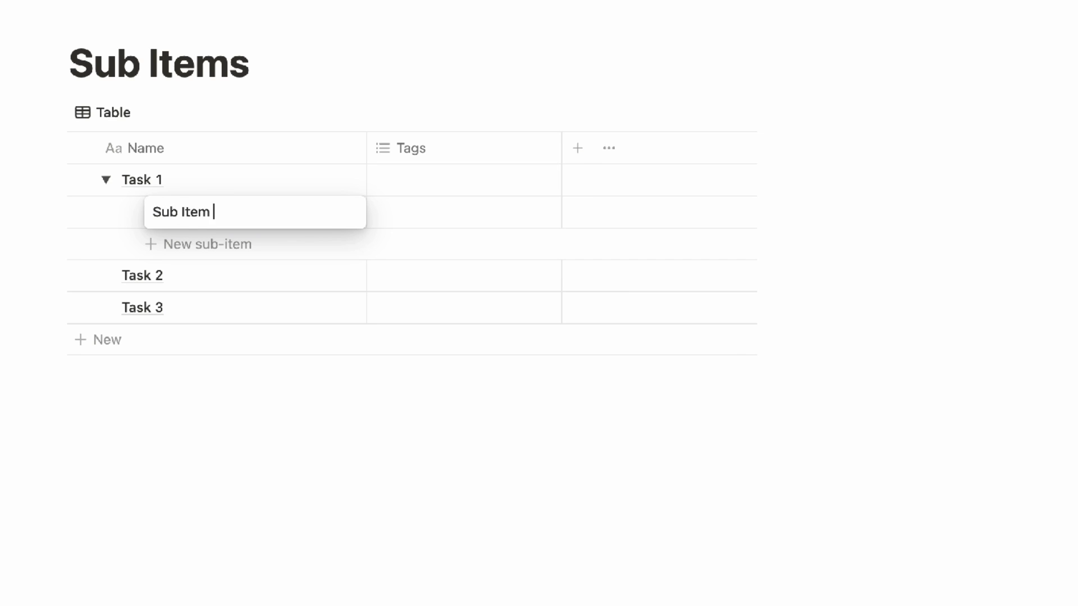
{"action": "type", "text": "1"}
{"action": "key", "text": "Return"}
{"action": "left_click", "coordinate": [207, 246]}
{"action": "type", "text": "Sub Ite"}
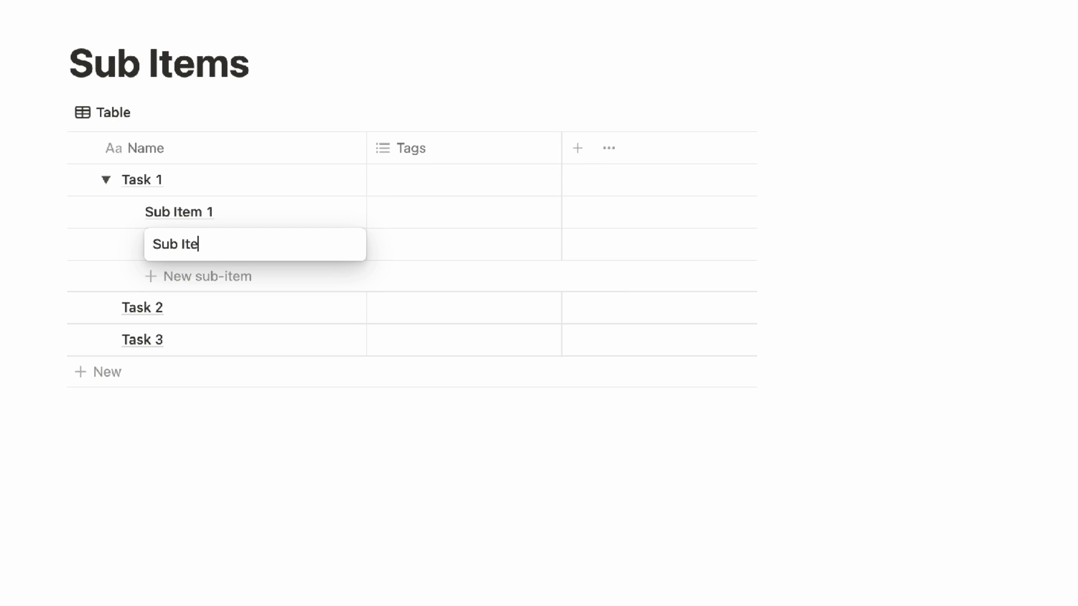
{"action": "type", "text": "m 2"}
{"action": "key", "text": "Return"}
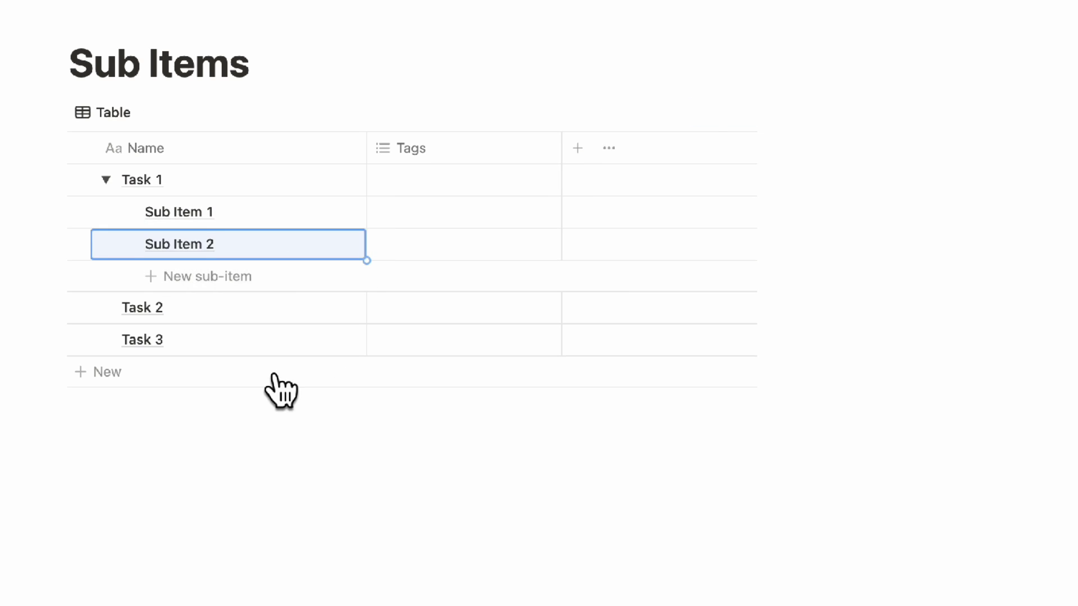
{"action": "left_click", "coordinate": [106, 180]}
{"action": "left_click", "coordinate": [106, 180]}
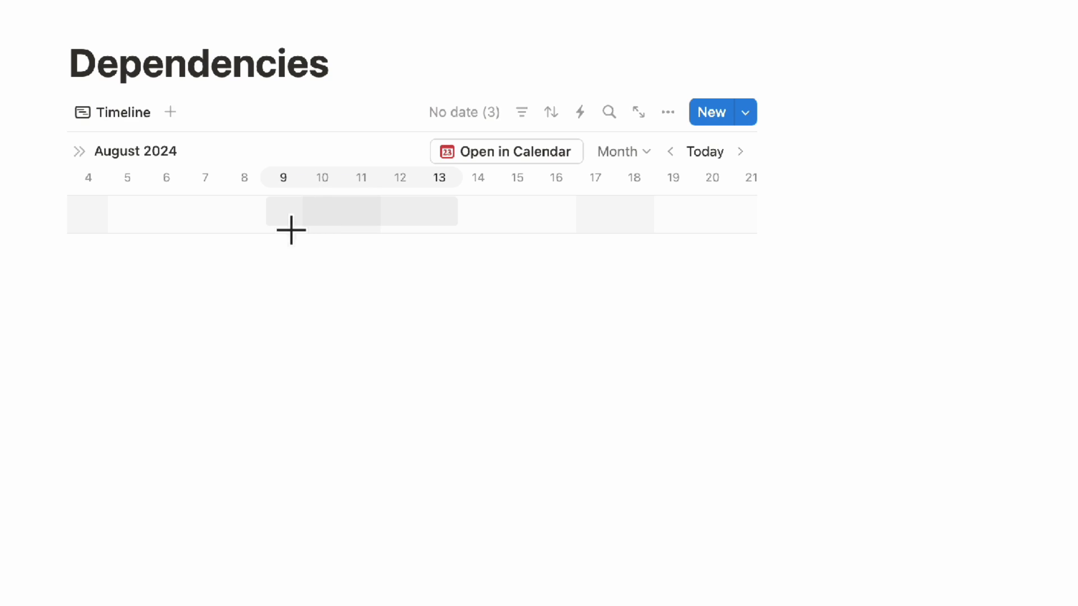
- Add Project 1 on August 9–13 and Project 2 on August 15–19, 2024 to the Dependencies timeline
{"action": "mouse_move", "coordinate": [291, 228]}
{"action": "left_mouse_down"}
{"action": "mouse_move", "coordinate": [445, 229]}
{"action": "mouse_move", "coordinate": [436, 224]}
{"action": "left_mouse_up"}
{"action": "type", "text": "Pr"}
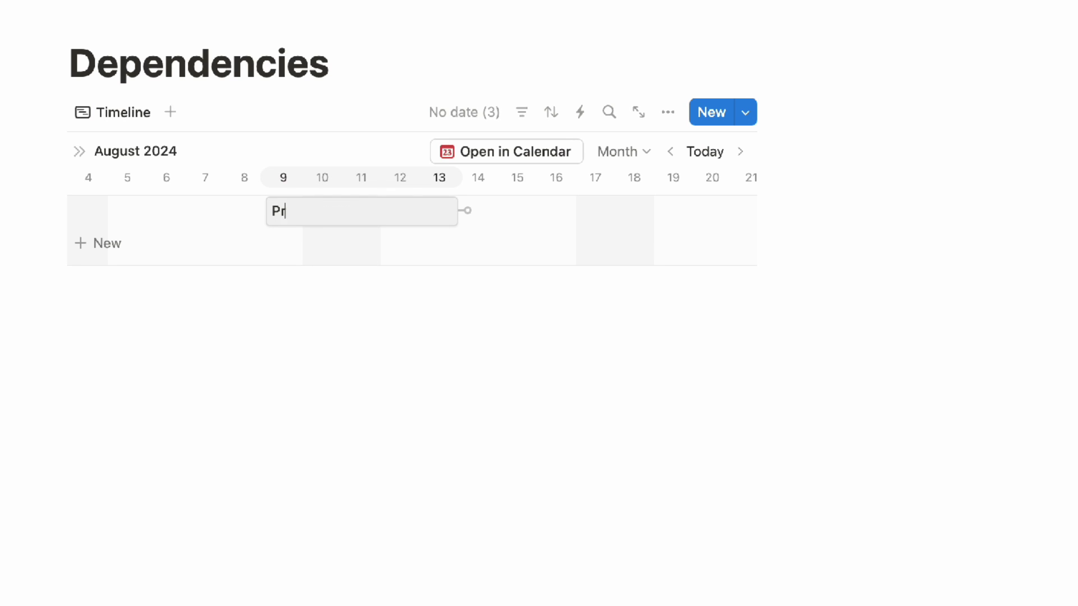
{"action": "type", "text": "oject 1"}
{"action": "key", "text": "Return"}
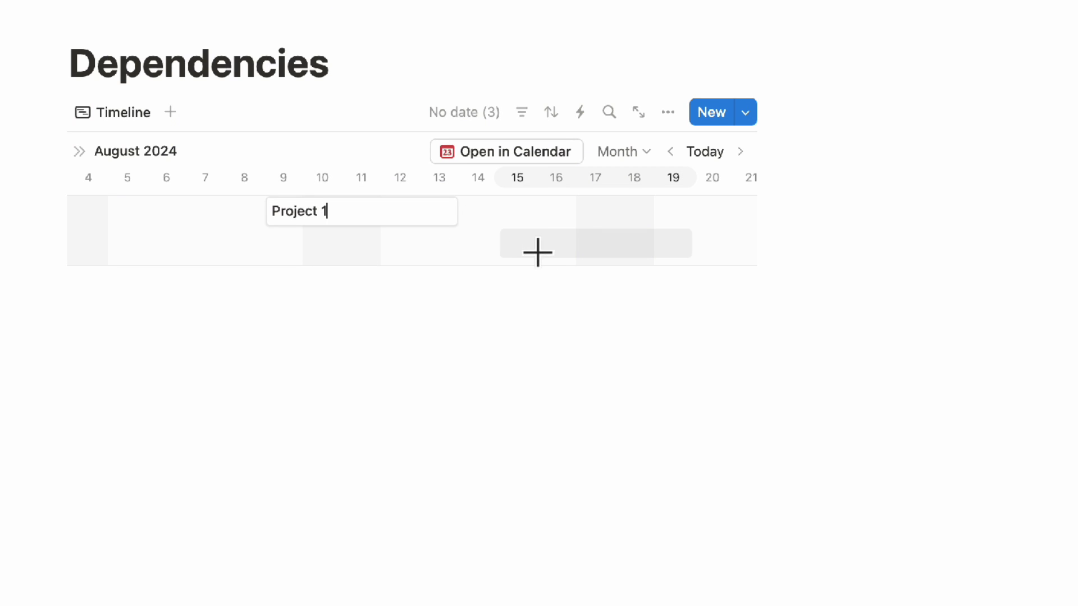
{"action": "left_click", "coordinate": [534, 251]}
{"action": "type", "text": "Project 2"}
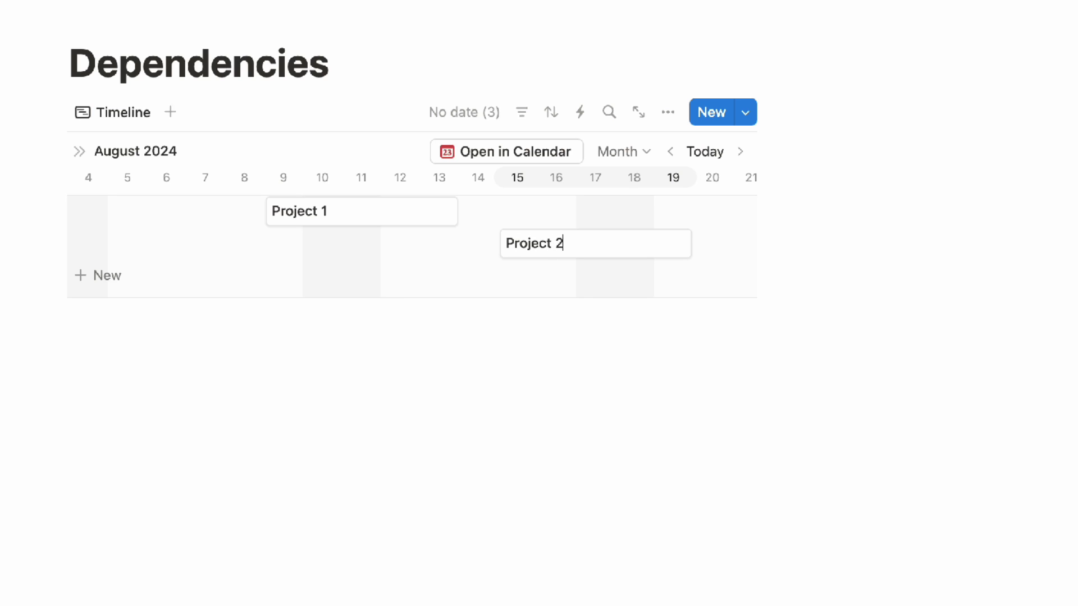
- Link Project 1 to Project 2 and turn on dependencies with Shift only when dates overlap and Avoid weekends enabled
{"action": "mouse_move", "coordinate": [486, 219]}
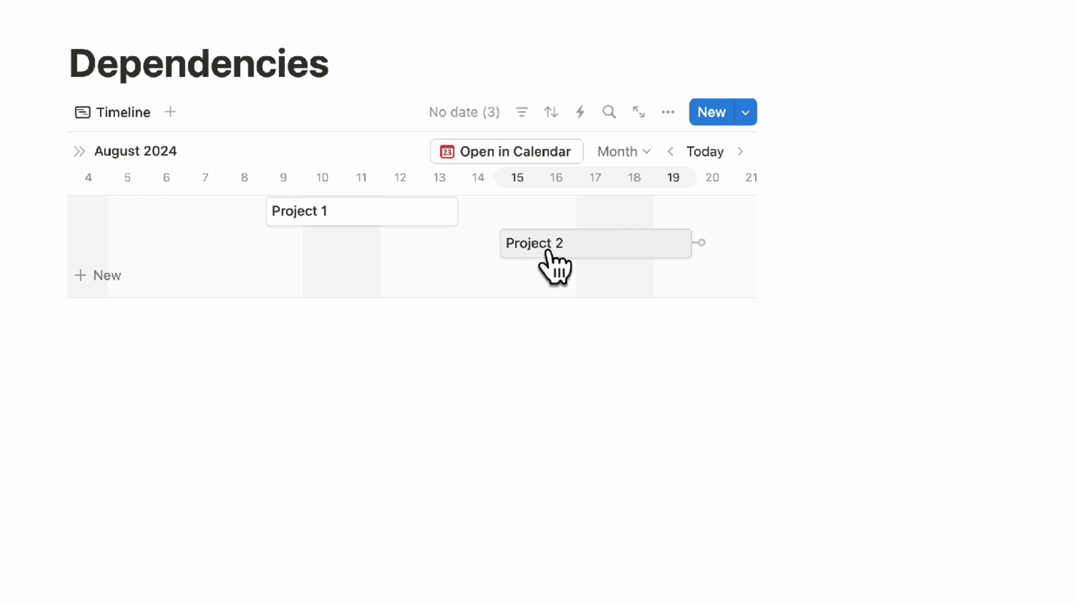
{"action": "left_click_drag", "start_coordinate": [471, 212], "coordinate": [508, 253]}
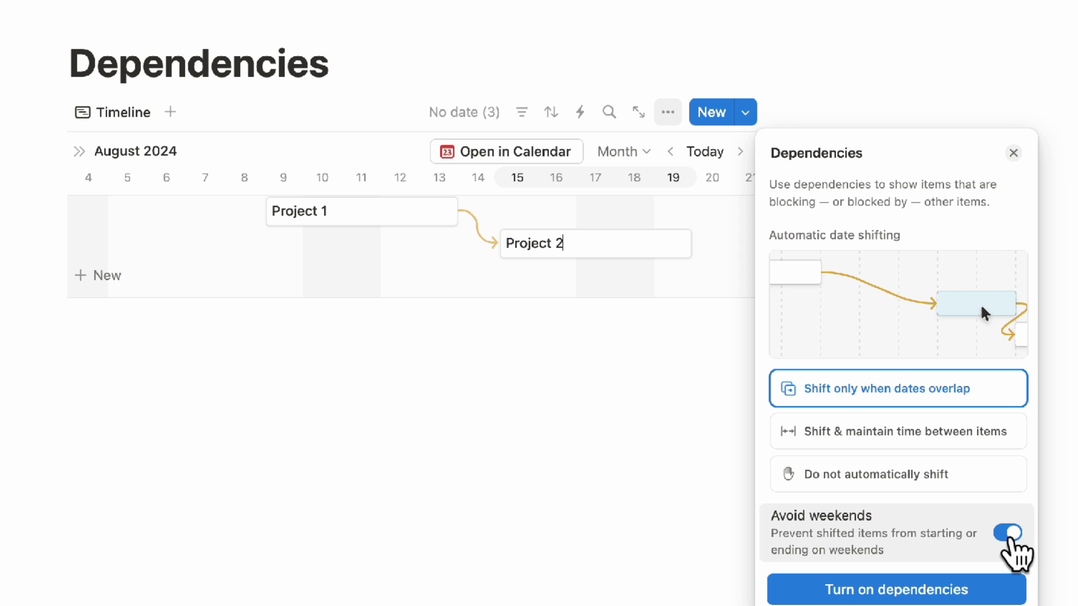
{"action": "left_click", "coordinate": [980, 594]}
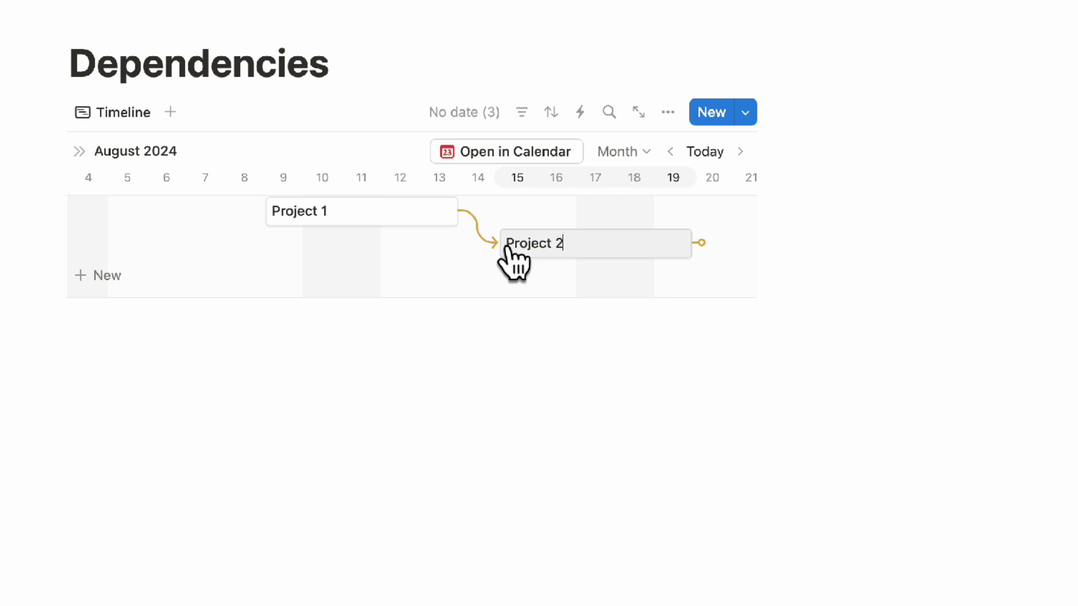
- Check Project 2's page properties and add a Table view to the Dependencies database
{"action": "left_click", "coordinate": [605, 243]}
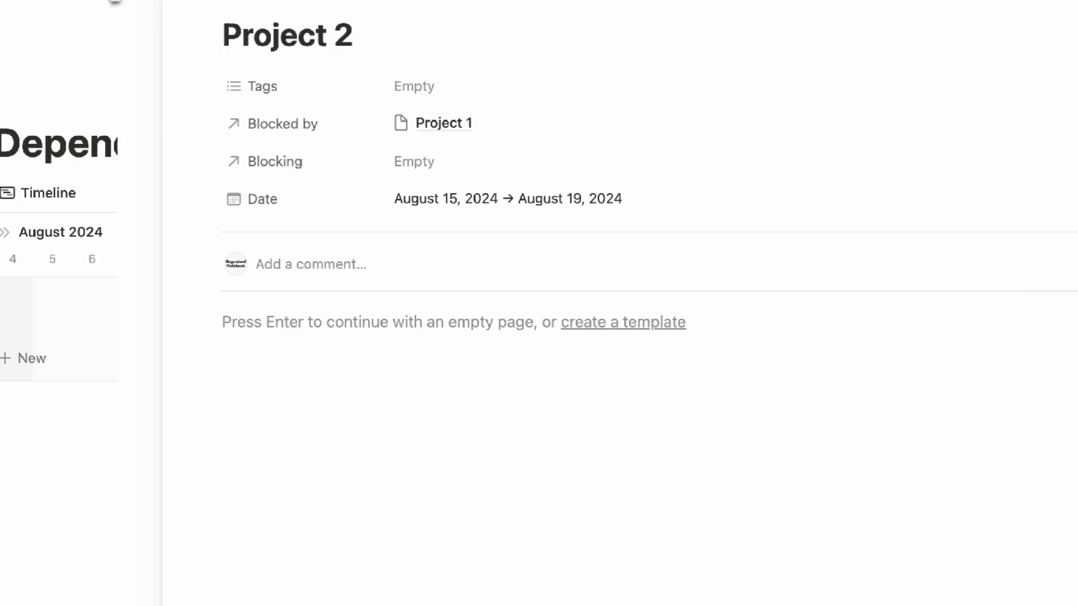
{"action": "left_click", "coordinate": [119, 12]}
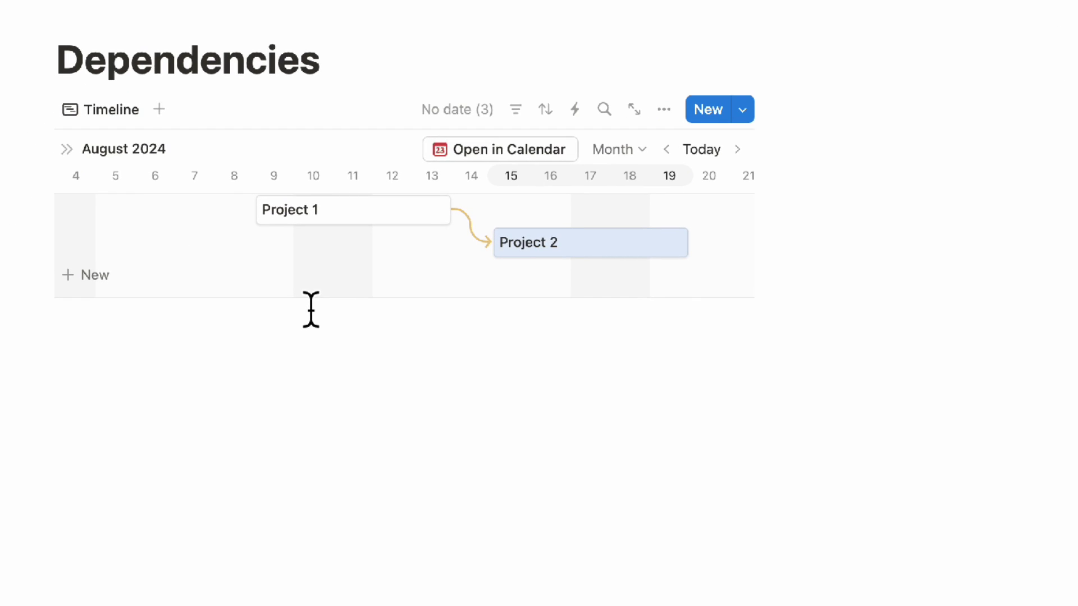
{"action": "left_click", "coordinate": [159, 109]}
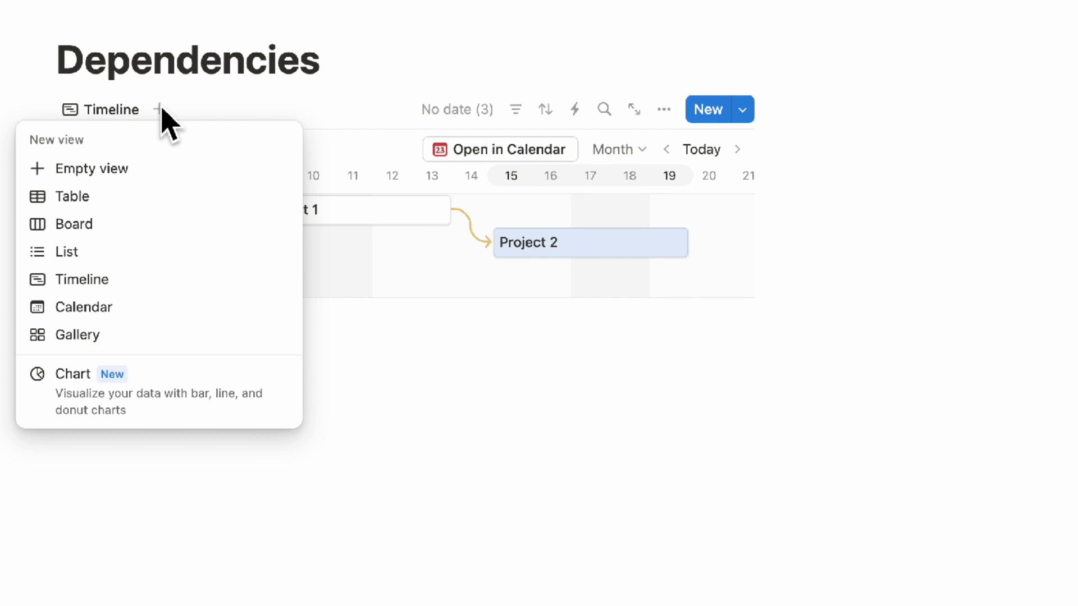
{"action": "left_click", "coordinate": [148, 199]}
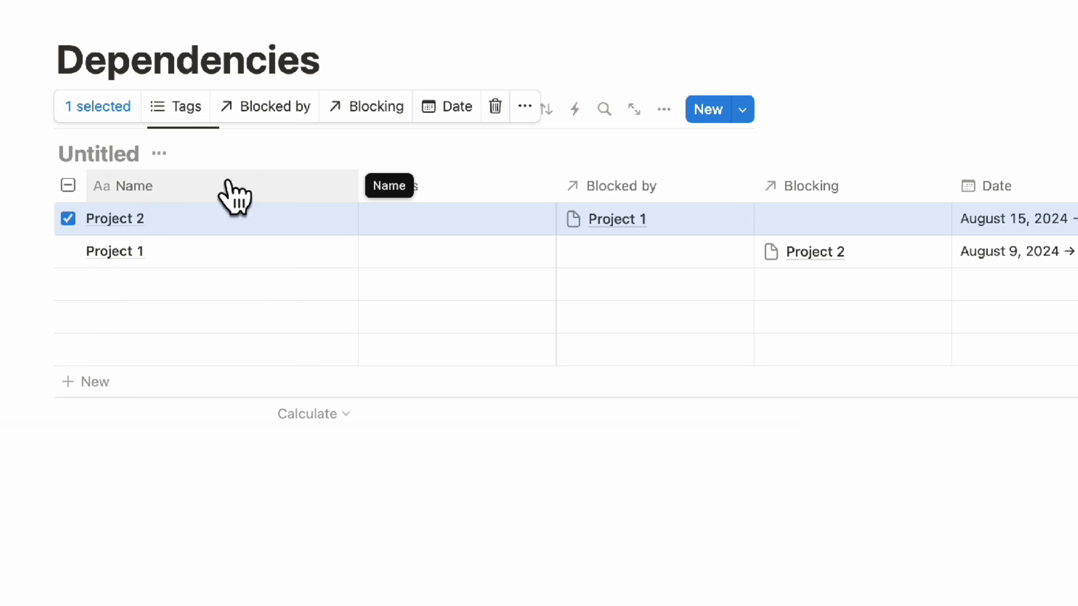
{"action": "scroll", "coordinate": [407, 241], "scroll_direction": "right", "scroll_amount": 3}
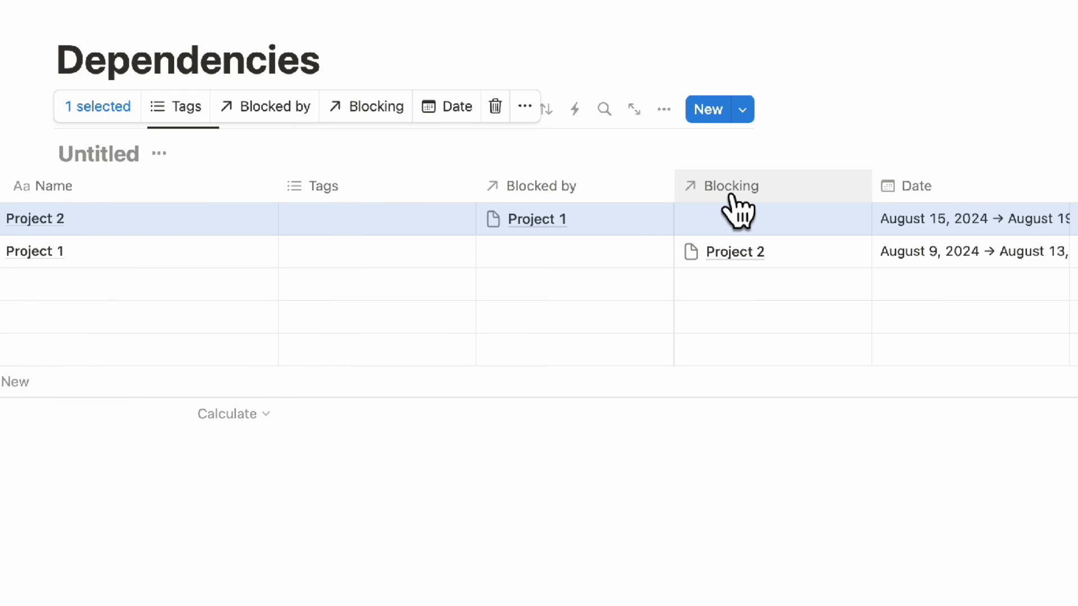
- Browse the full list of features for customizing the Dependencies database, and return to the Timeline view
{"action": "left_click", "coordinate": [664, 111]}
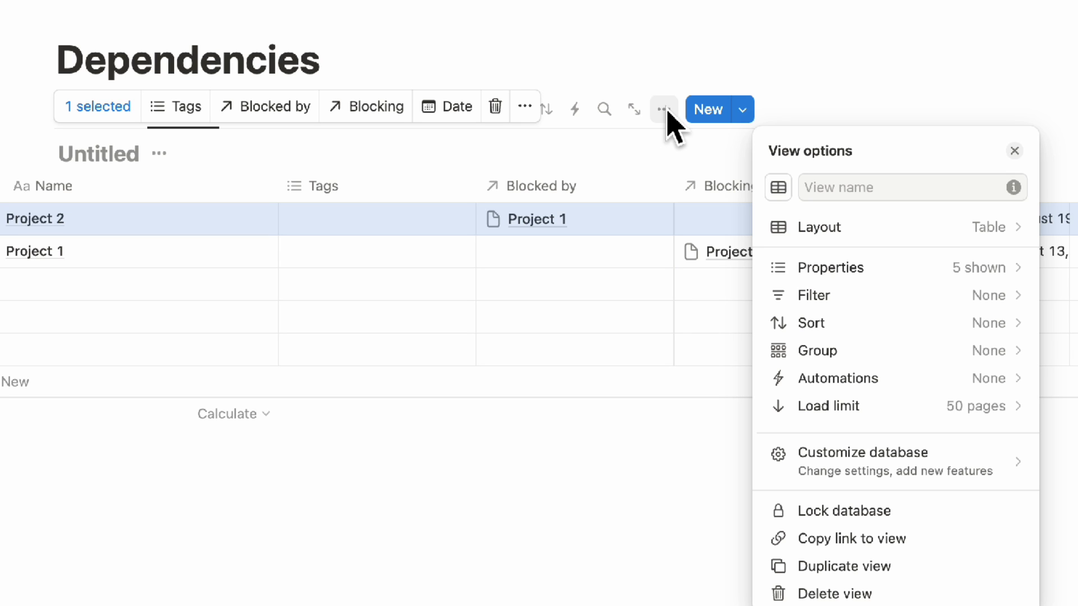
{"action": "left_click", "coordinate": [889, 474]}
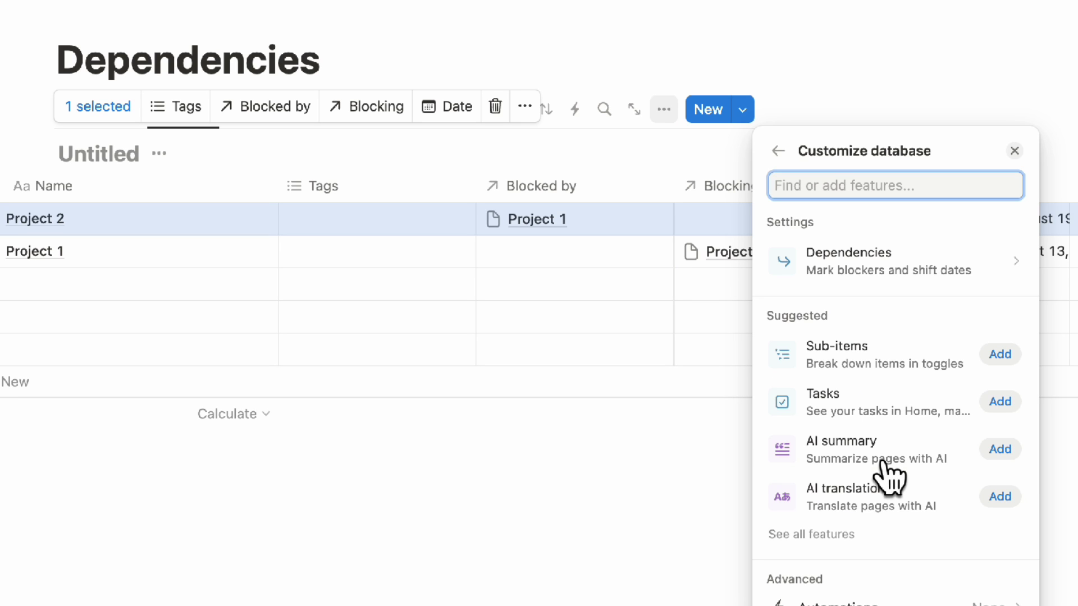
{"action": "mouse_move", "coordinate": [954, 514]}
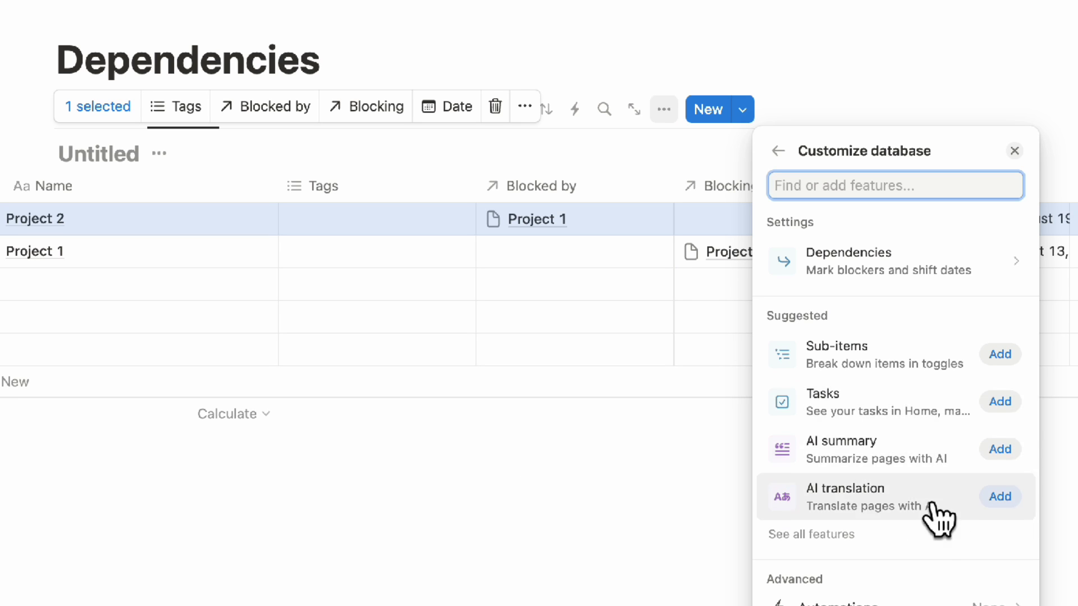
{"action": "left_click", "coordinate": [916, 538]}
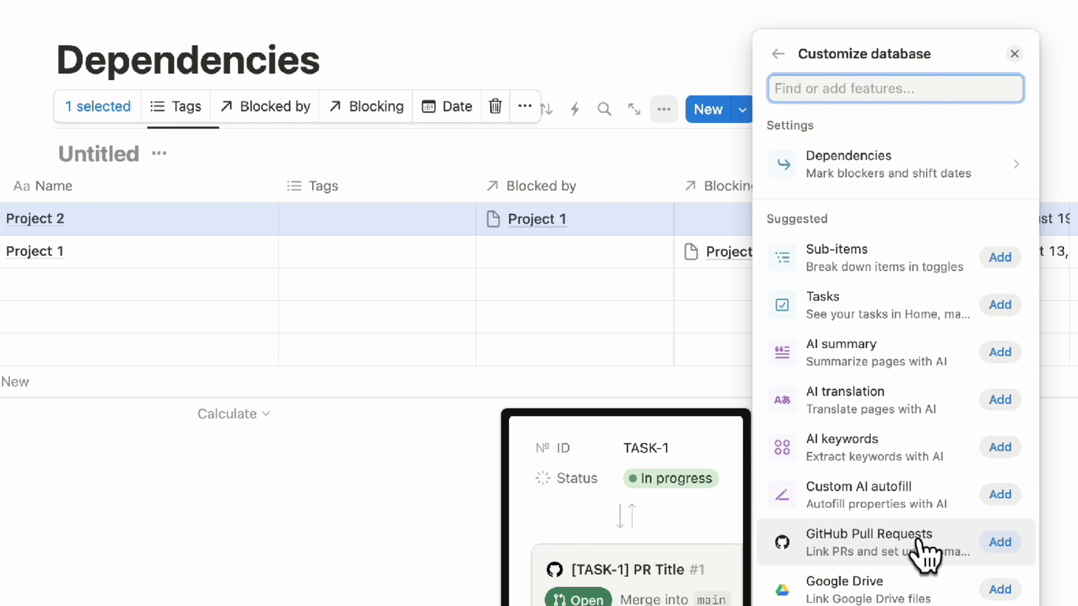
{"action": "mouse_move", "coordinate": [955, 168]}
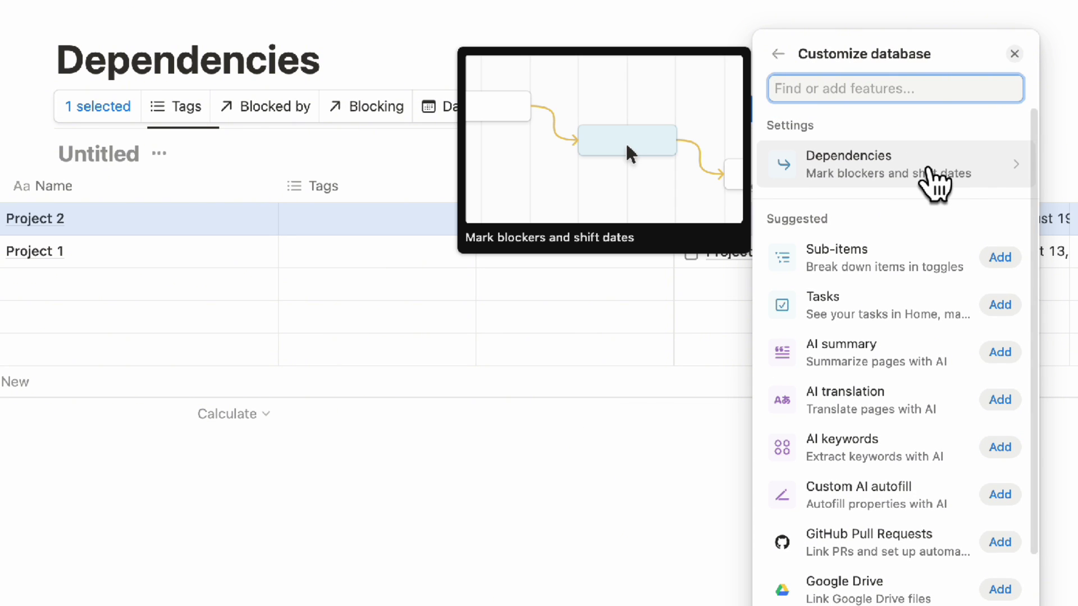
{"action": "left_click", "coordinate": [194, 115]}
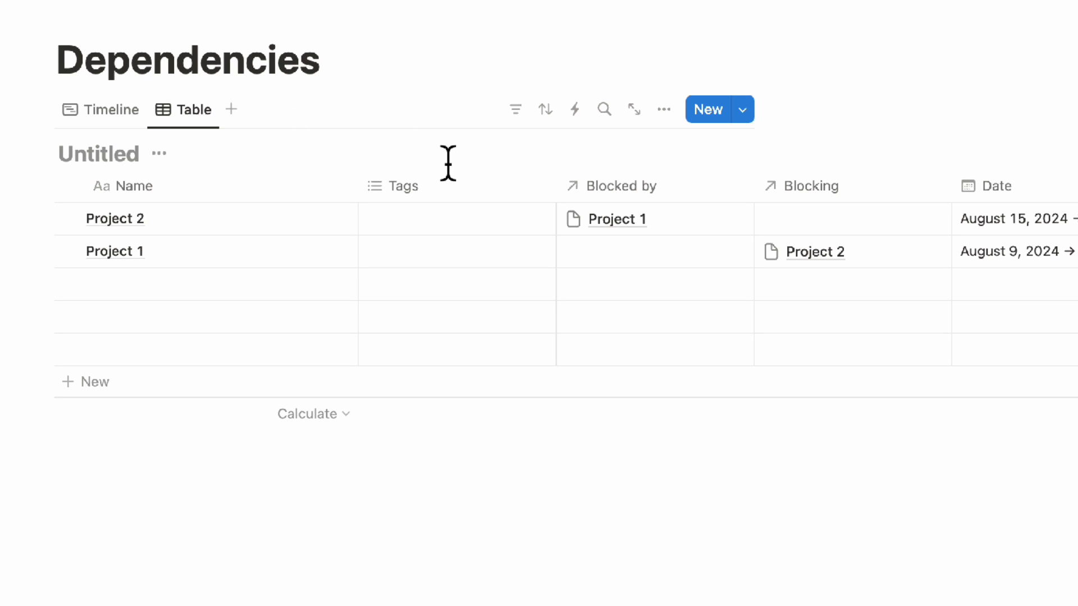
{"action": "left_click", "coordinate": [127, 108]}
{"action": "mouse_move", "coordinate": [488, 243]}
{"action": "left_mouse_down"}
{"action": "mouse_move", "coordinate": [496, 254]}
{"action": "mouse_move", "coordinate": [496, 245]}
{"action": "left_mouse_up"}
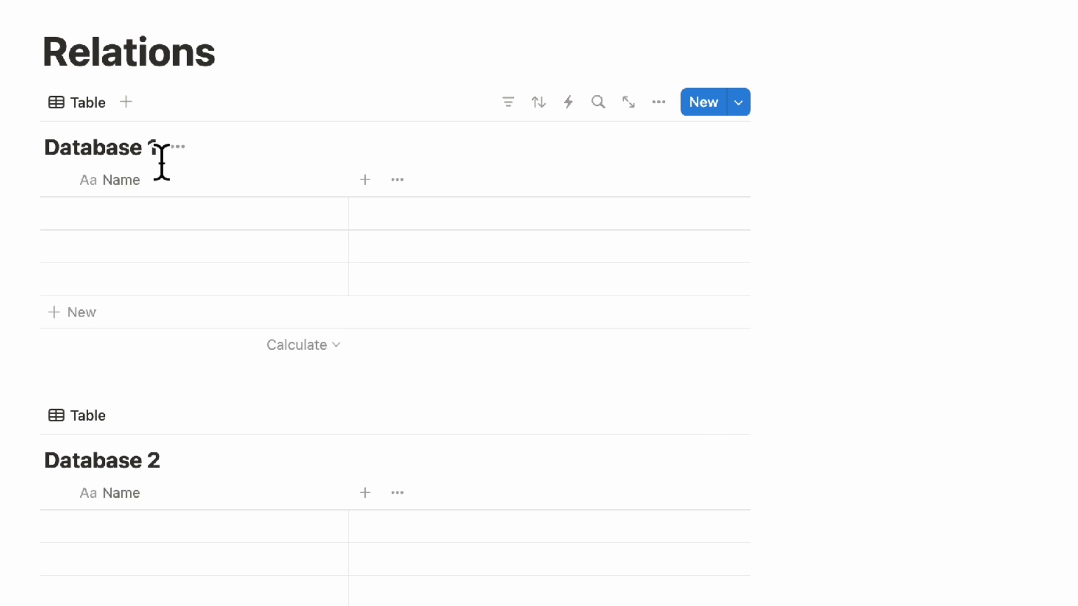
- On the Relations page, rename Database 1 as Recipe Database and Database 2 as Ingredients Database
{"action": "left_click_drag", "start_coordinate": [160, 163], "coordinate": [22, 163]}
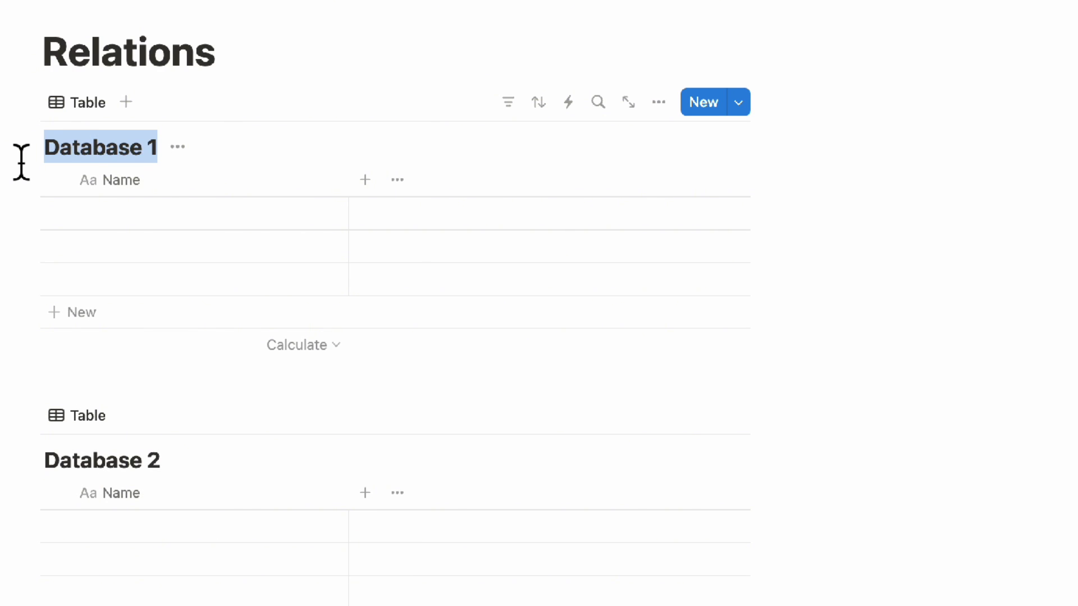
{"action": "type", "text": "Recipe"}
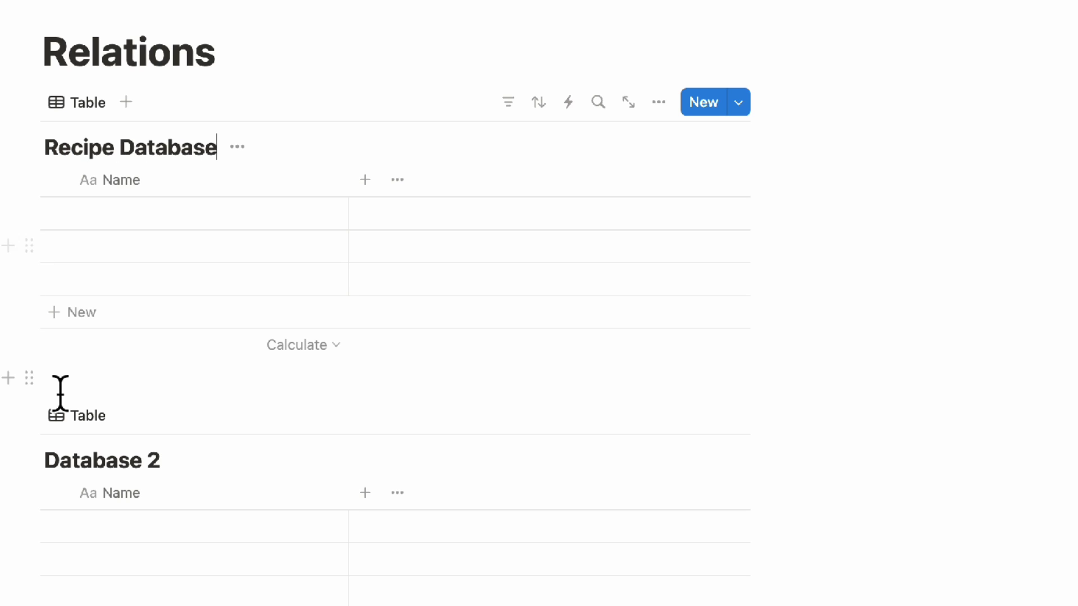
{"action": "left_click", "coordinate": [150, 469]}
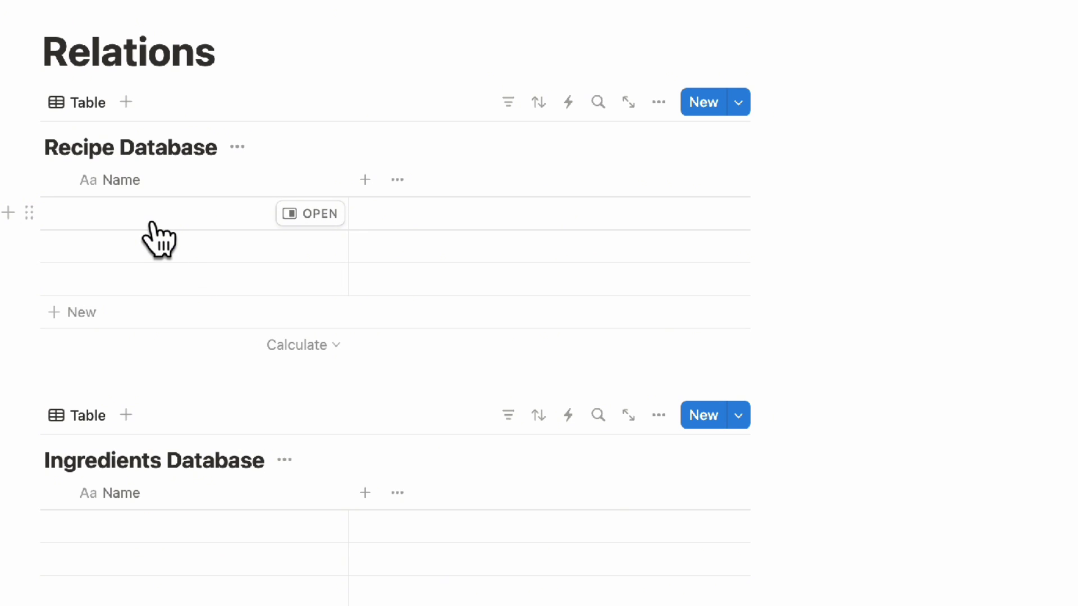
- Name the first entry in the Recipe Database Avocado Toast
{"action": "left_click", "coordinate": [154, 216]}
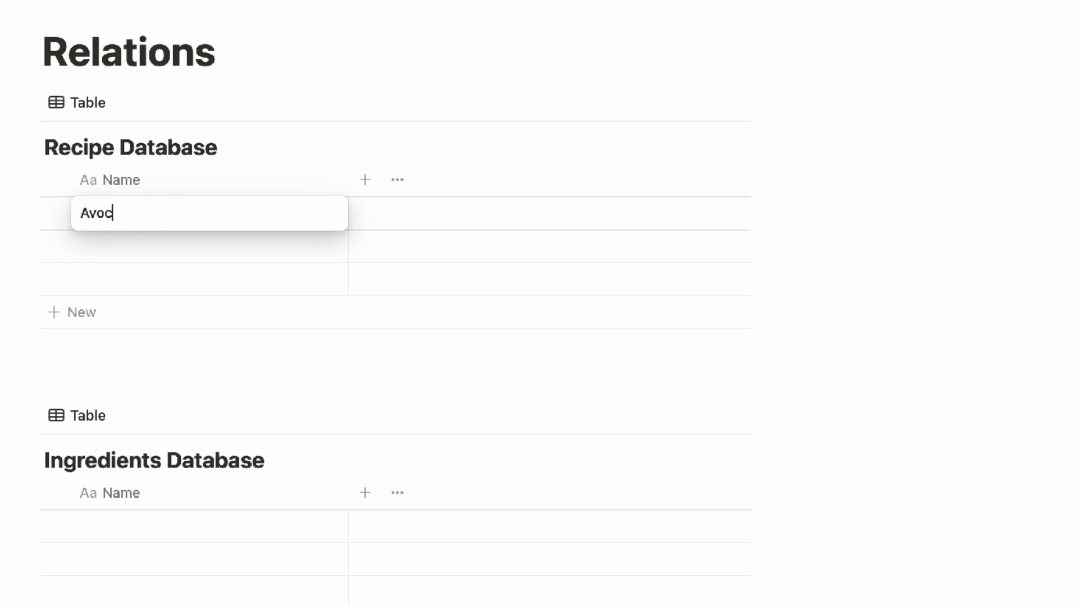
{"action": "type", "text": "Avocado Toast"}
{"action": "key", "text": "Escape"}
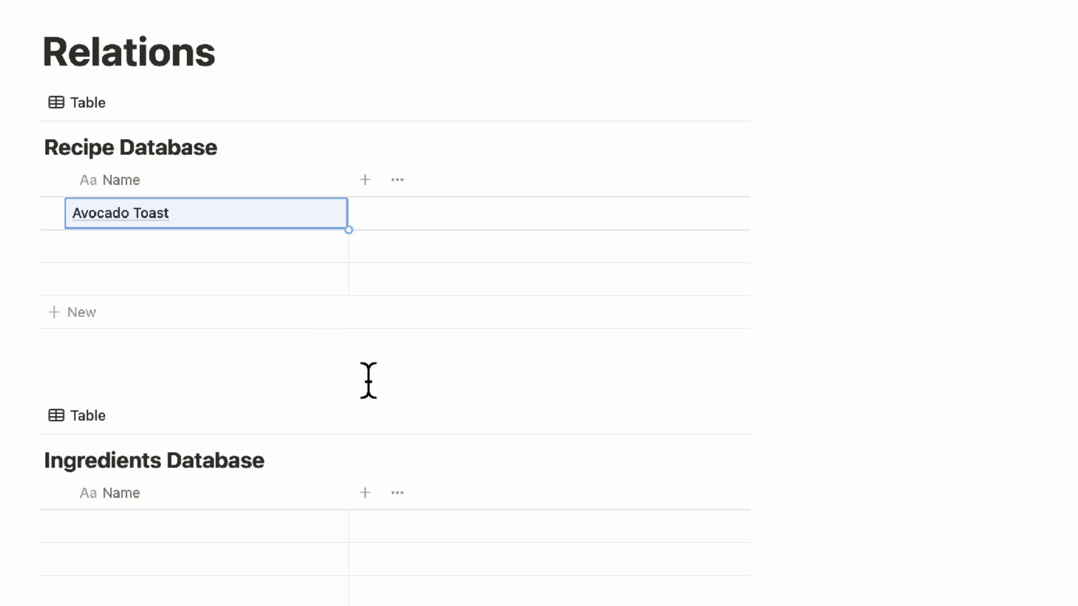
- Name the first two entries in the Ingredients Database Avocado and Toast
{"action": "left_click", "coordinate": [167, 536]}
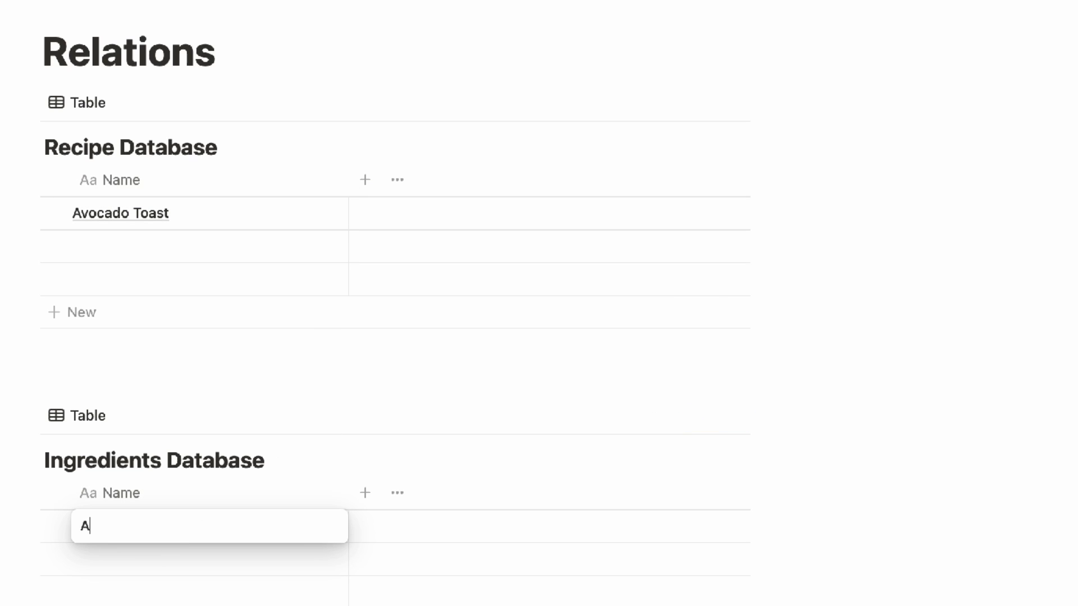
{"action": "key", "text": "Escape"}
{"action": "left_click", "coordinate": [143, 564]}
{"action": "type", "text": "T"}
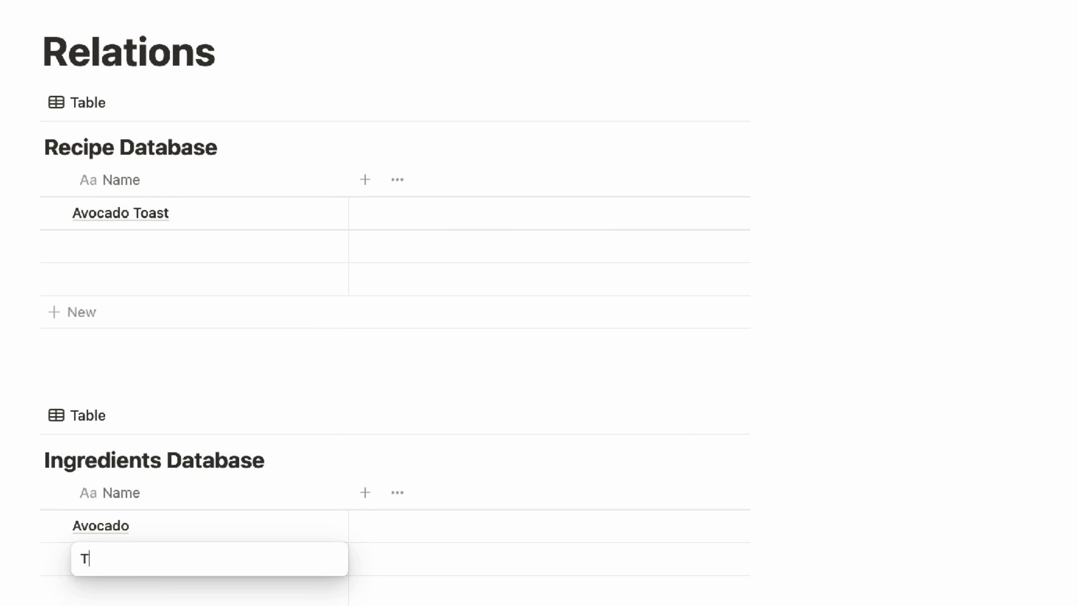
{"action": "type", "text": "oast"}
{"action": "key", "text": "Escape"}
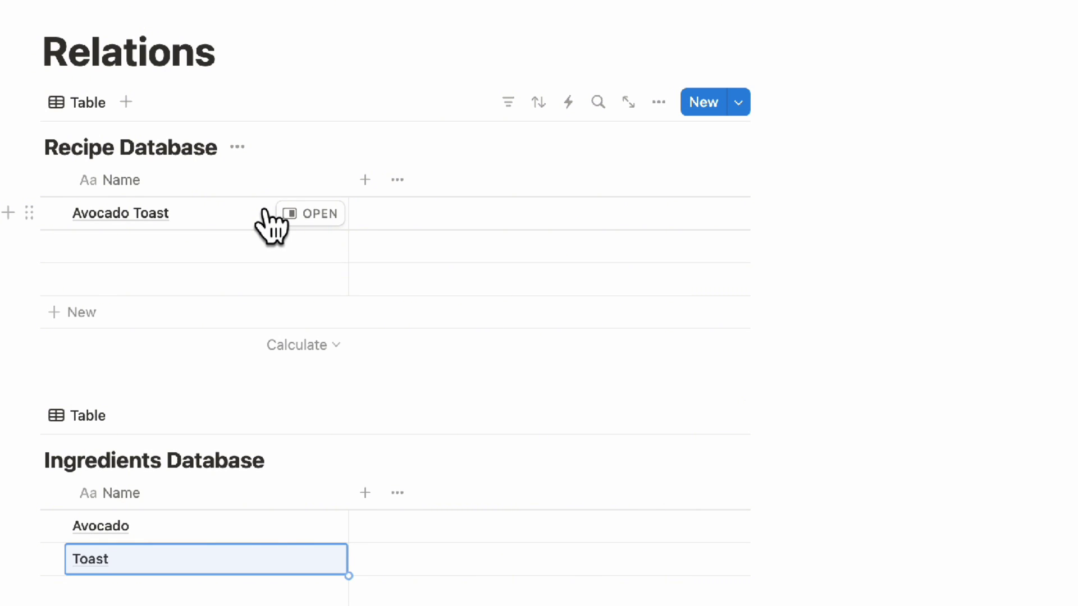
- Add a Relation property to the Recipe Database linked to the Ingredients Database, with no limit and shown on the Ingredients Database
{"action": "left_click", "coordinate": [365, 181]}
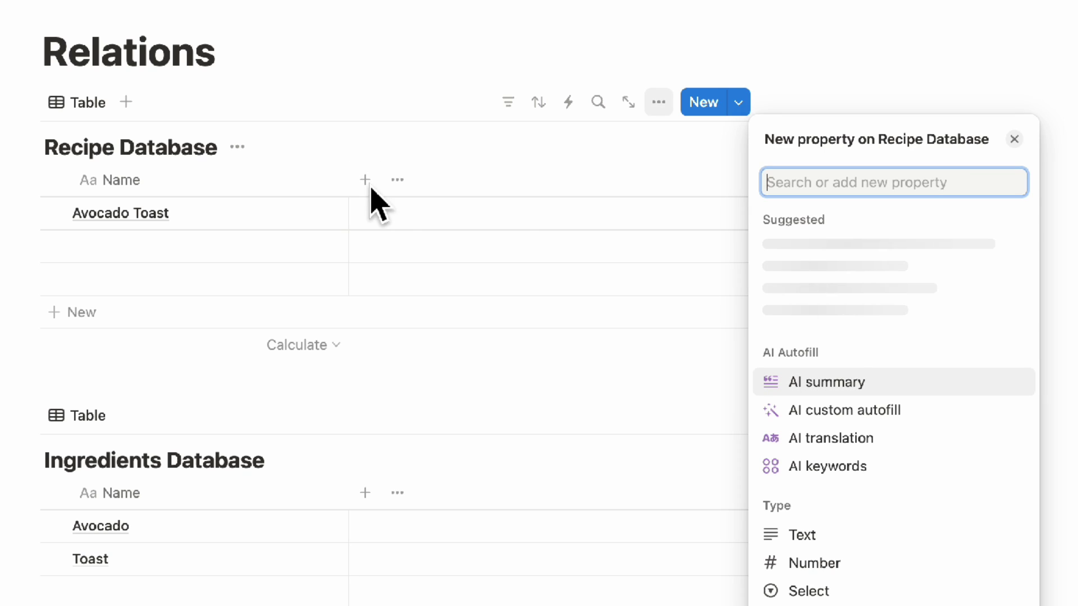
{"action": "type", "text": "relation"}
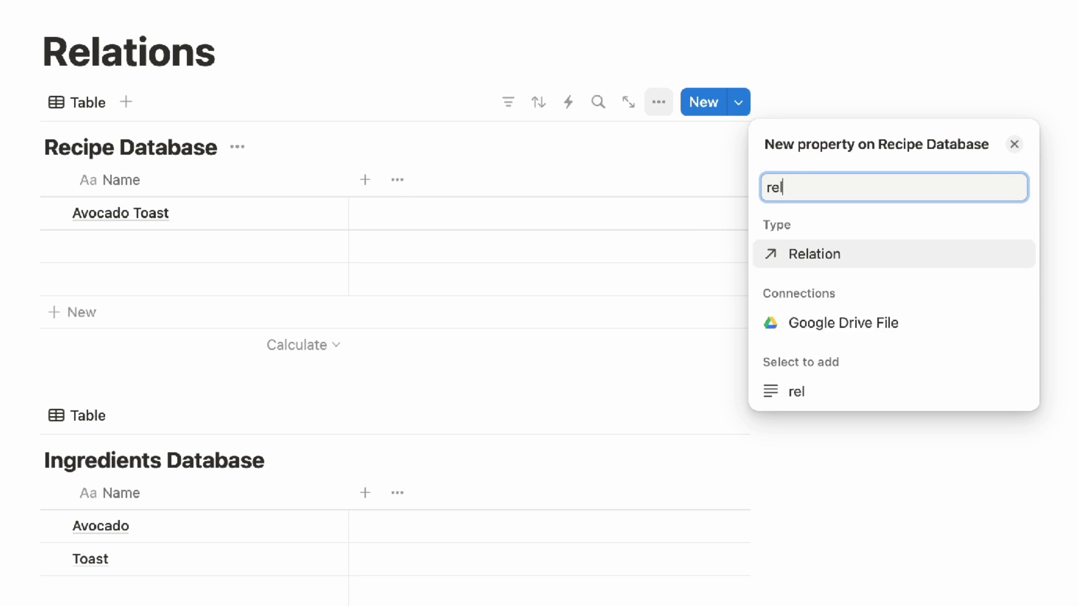
{"action": "left_click", "coordinate": [845, 262]}
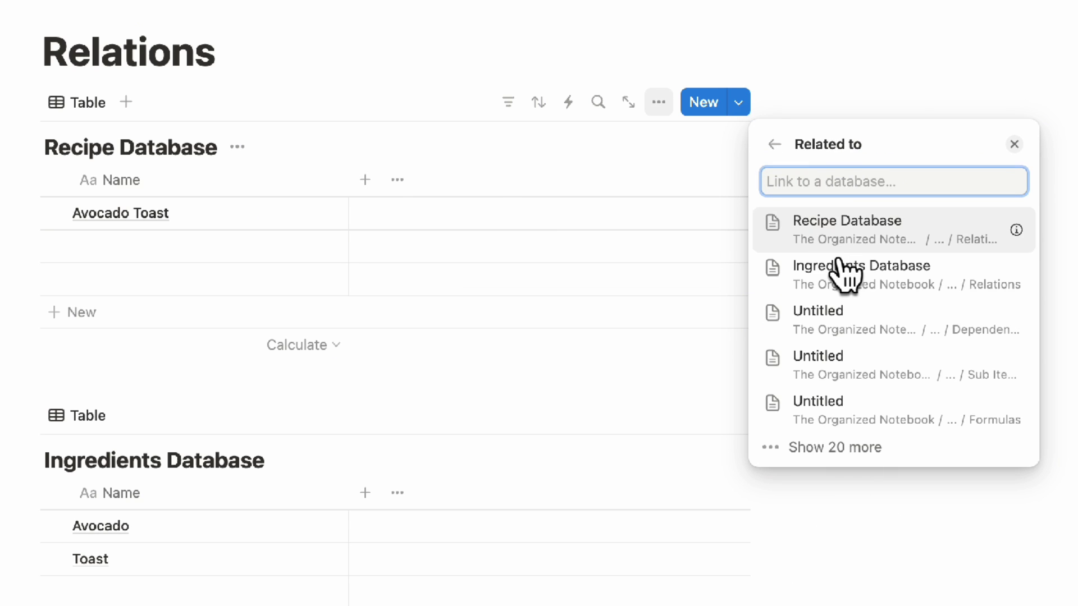
{"action": "left_click", "coordinate": [846, 284]}
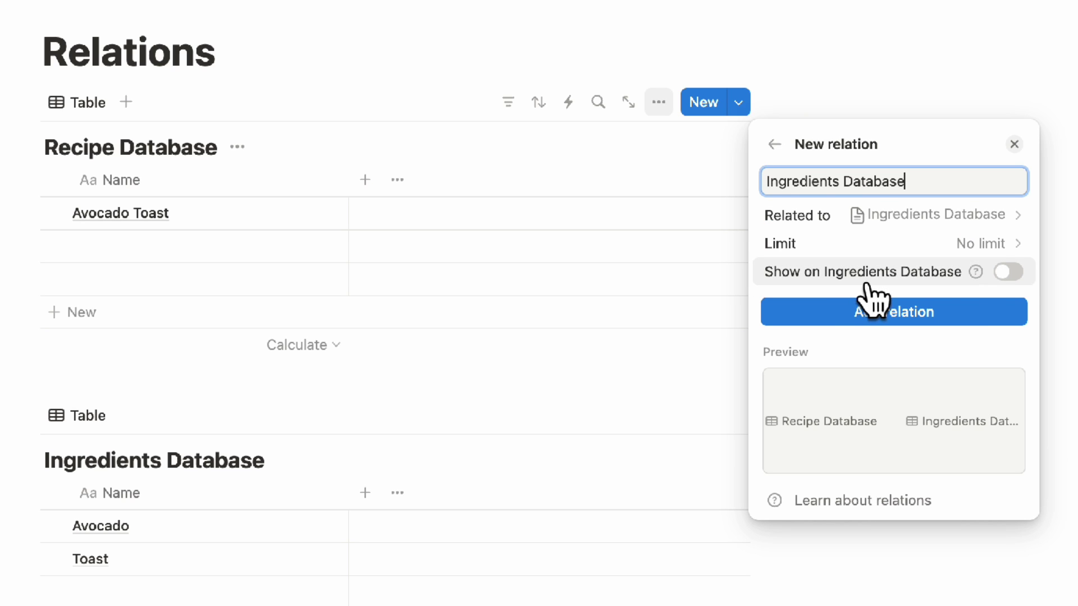
{"action": "left_click", "coordinate": [997, 248]}
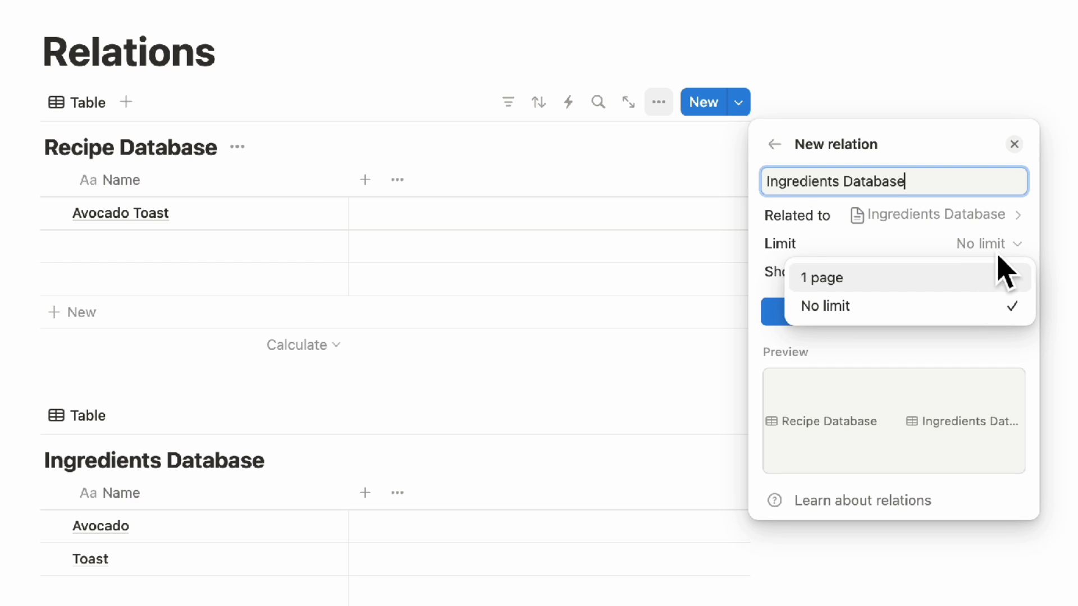
{"action": "left_click", "coordinate": [998, 247]}
{"action": "left_click", "coordinate": [1005, 250]}
{"action": "left_click", "coordinate": [826, 244]}
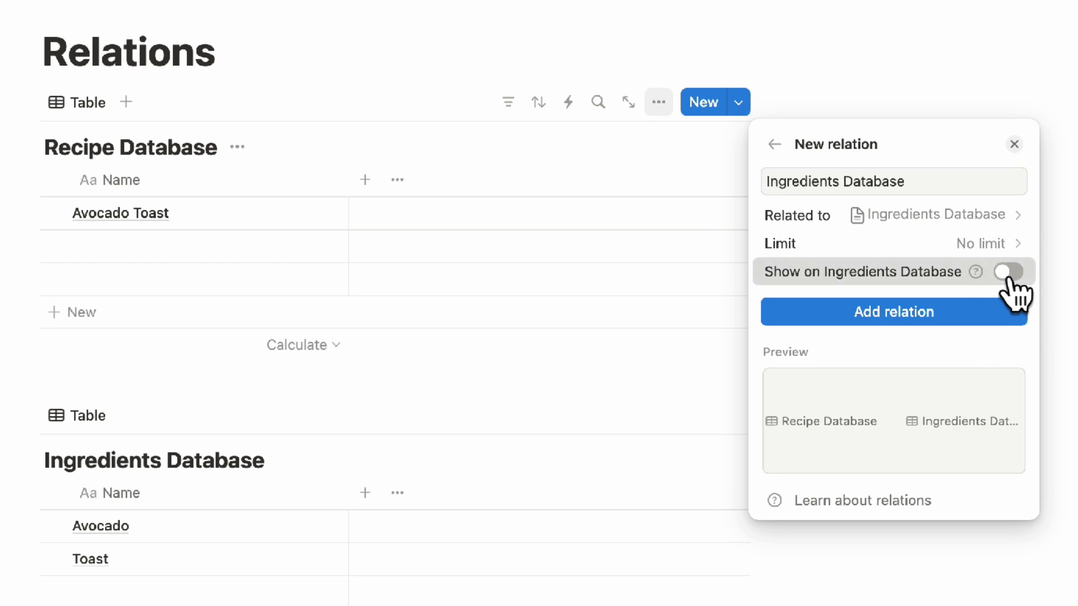
{"action": "left_click", "coordinate": [1009, 272]}
{"action": "left_click", "coordinate": [936, 380]}
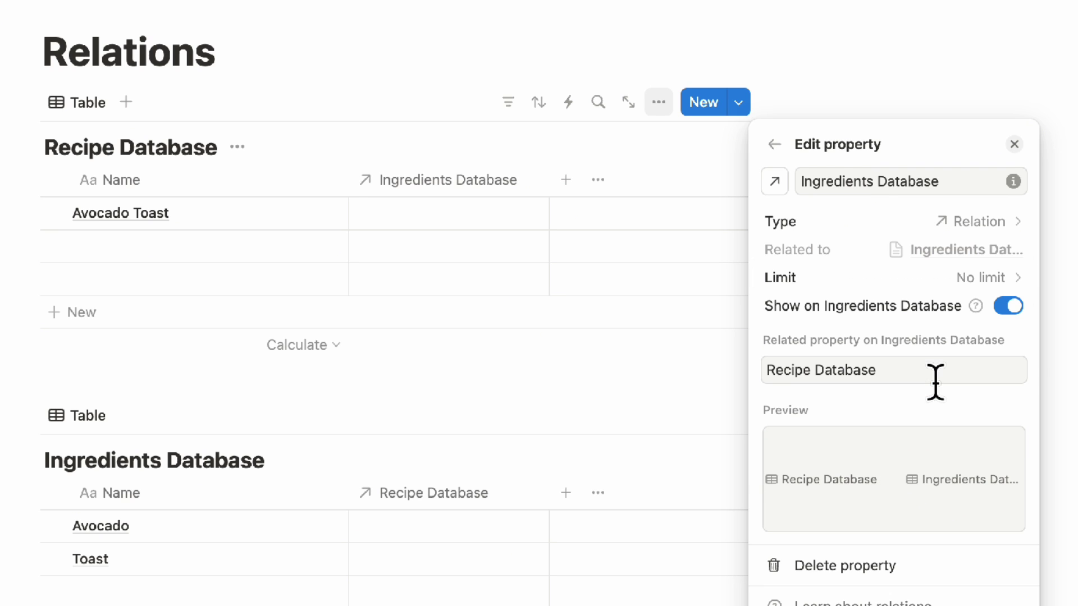
{"action": "left_click", "coordinate": [659, 418]}
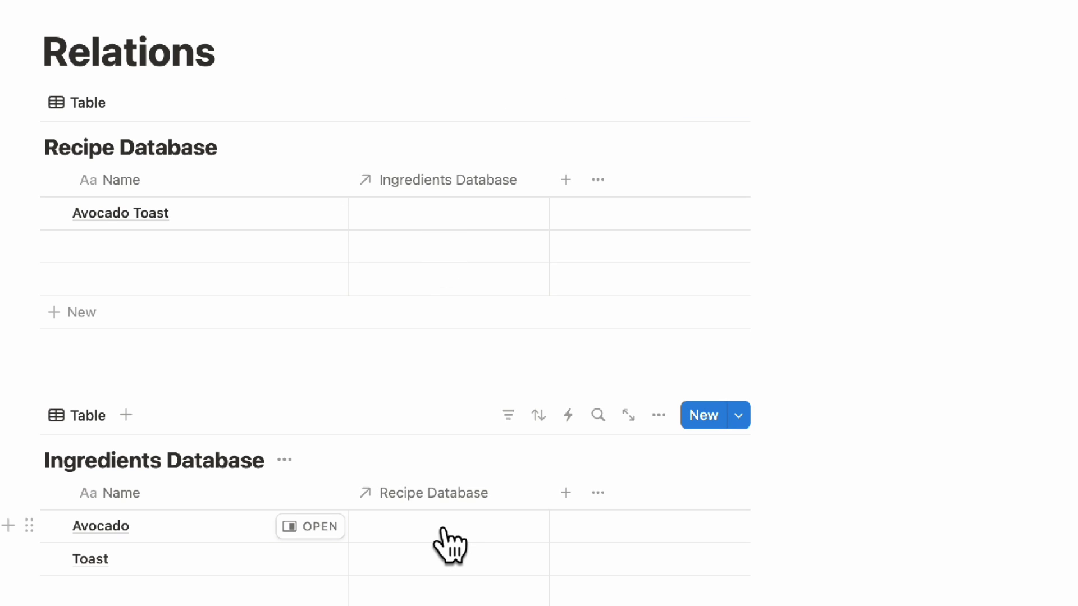
- Link the Avocado and Toast ingredients to the Avocado Toast recipe, and check the related recipe on Avocado's page
{"action": "left_click", "coordinate": [441, 231]}
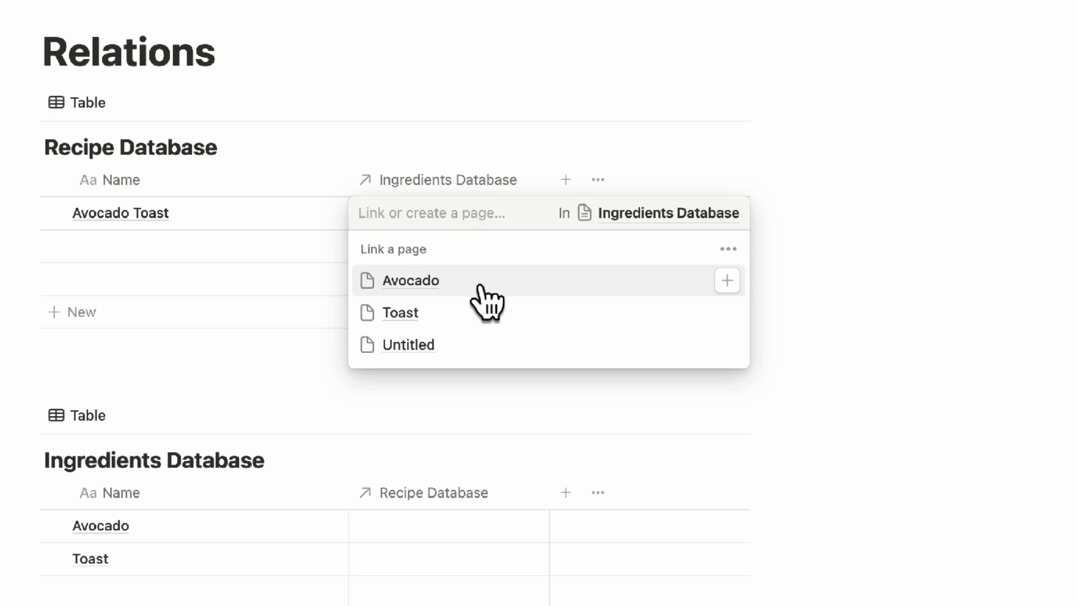
{"action": "left_click", "coordinate": [482, 286]}
{"action": "left_click", "coordinate": [481, 345]}
{"action": "key", "text": "Escape"}
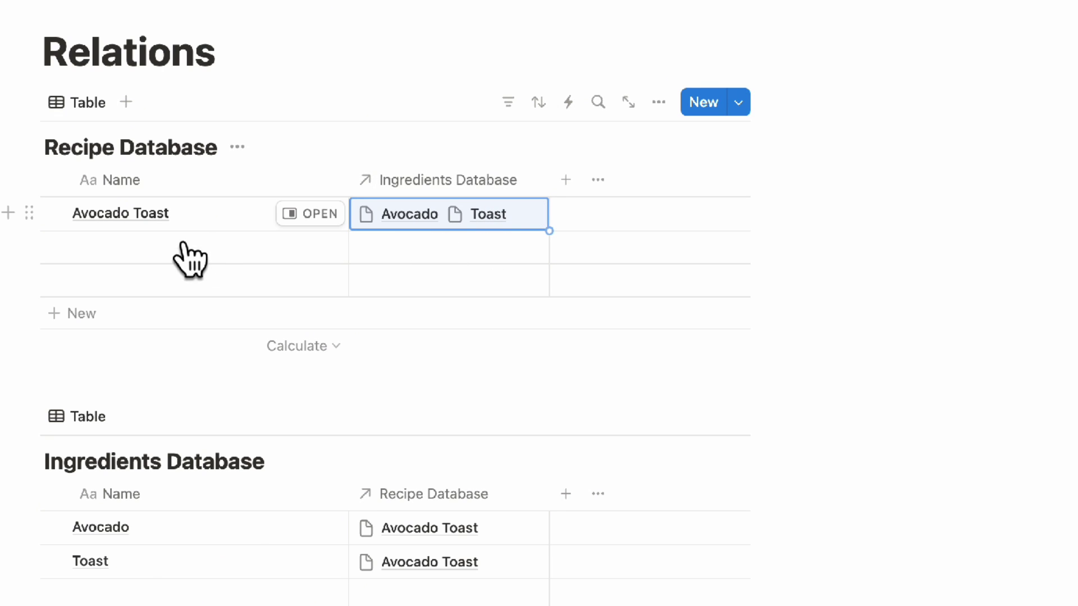
{"action": "left_click", "coordinate": [308, 529]}
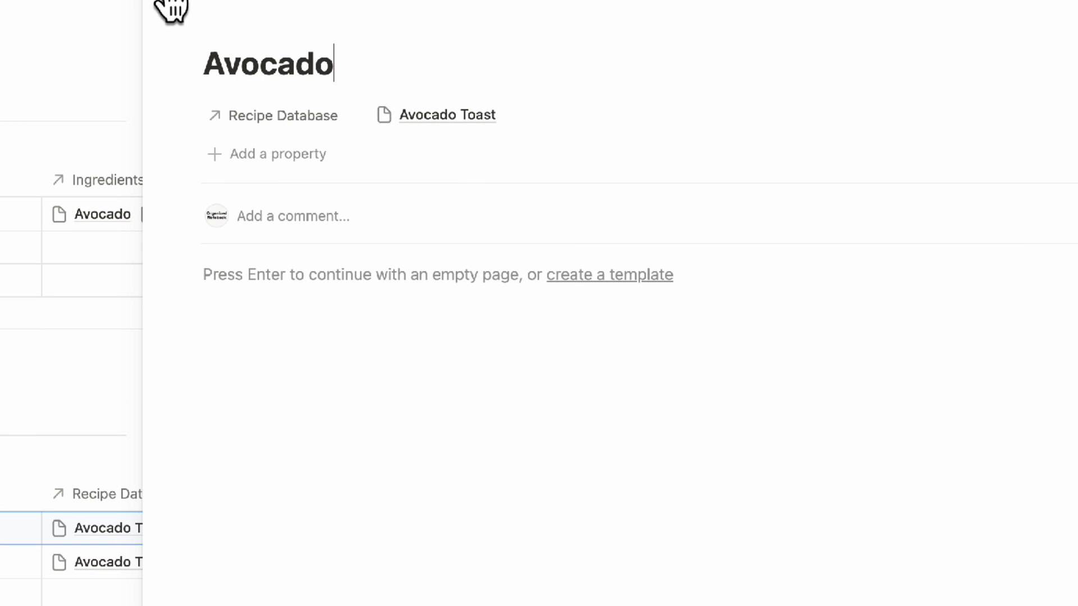
{"action": "left_click", "coordinate": [170, 5]}
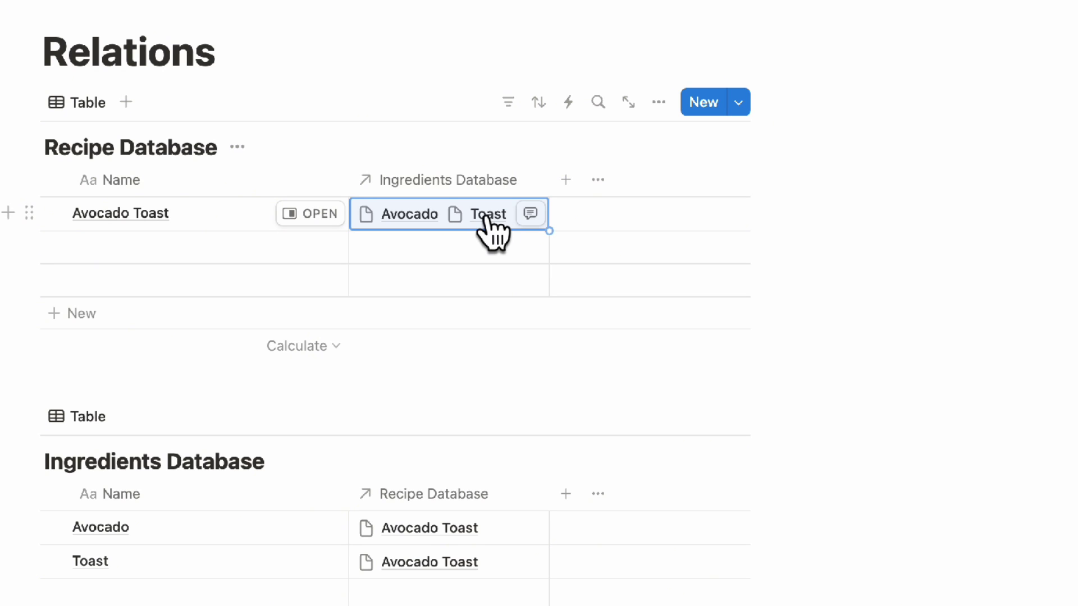
- Name the second entry in the Recipe Database Tomato Soup
{"action": "left_click", "coordinate": [138, 261]}
{"action": "type", "text": "Tomato"}
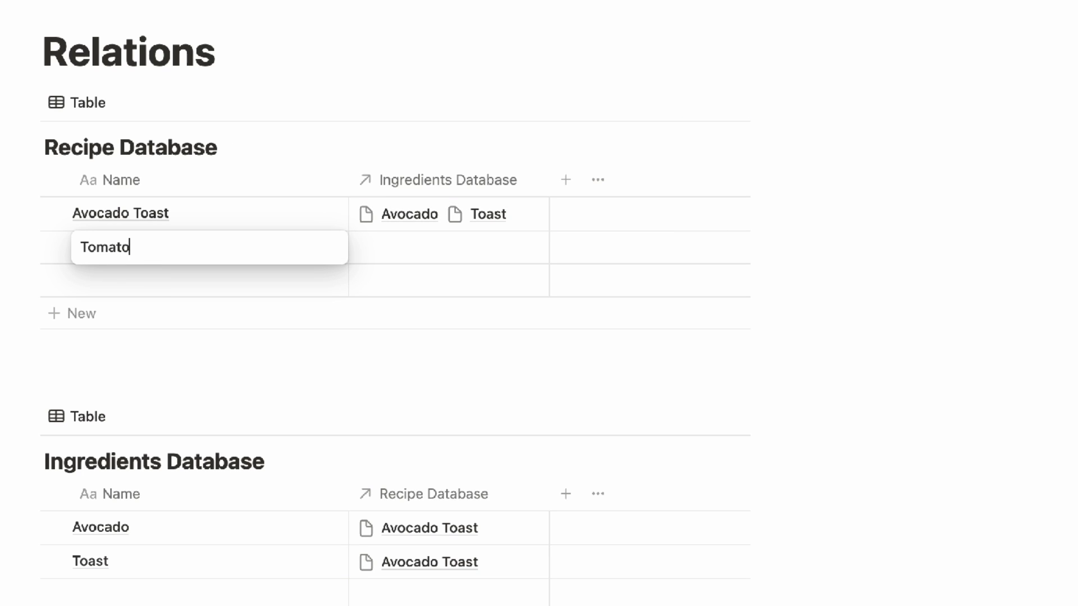
{"action": "type", "text": " Soup"}
{"action": "key", "text": "Return"}
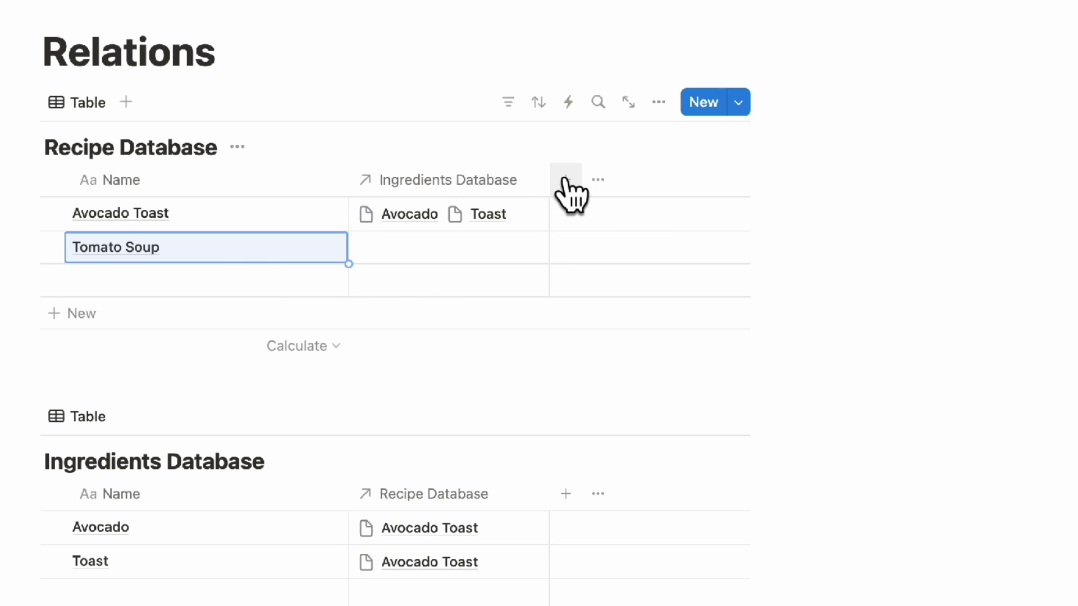
- Add a second Relation property to the Recipe Database that relates it to itself, without separate directions
{"action": "left_click", "coordinate": [566, 181]}
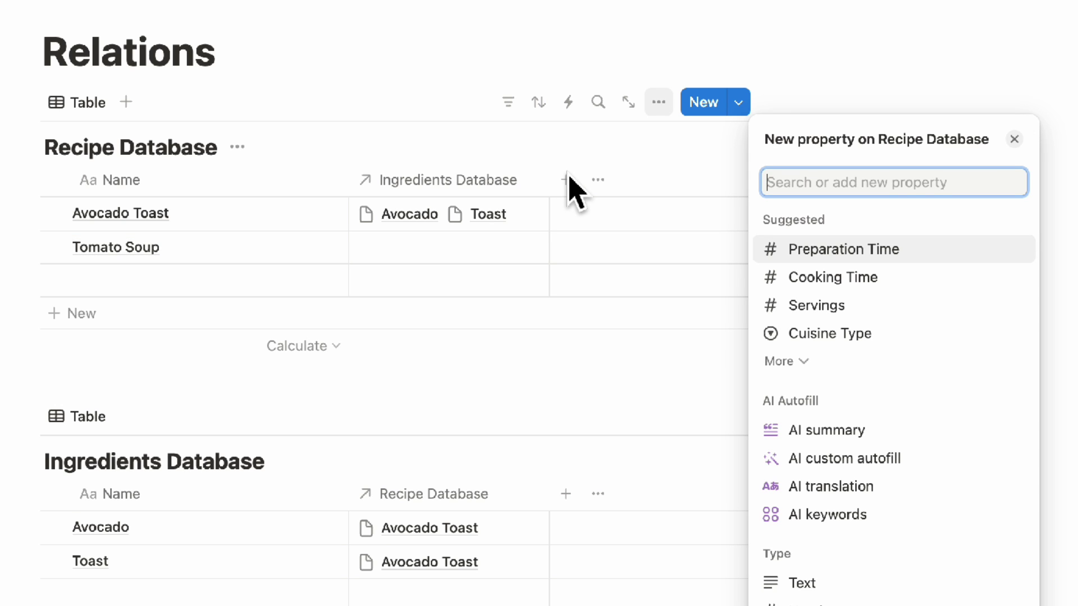
{"action": "type", "text": "tion"}
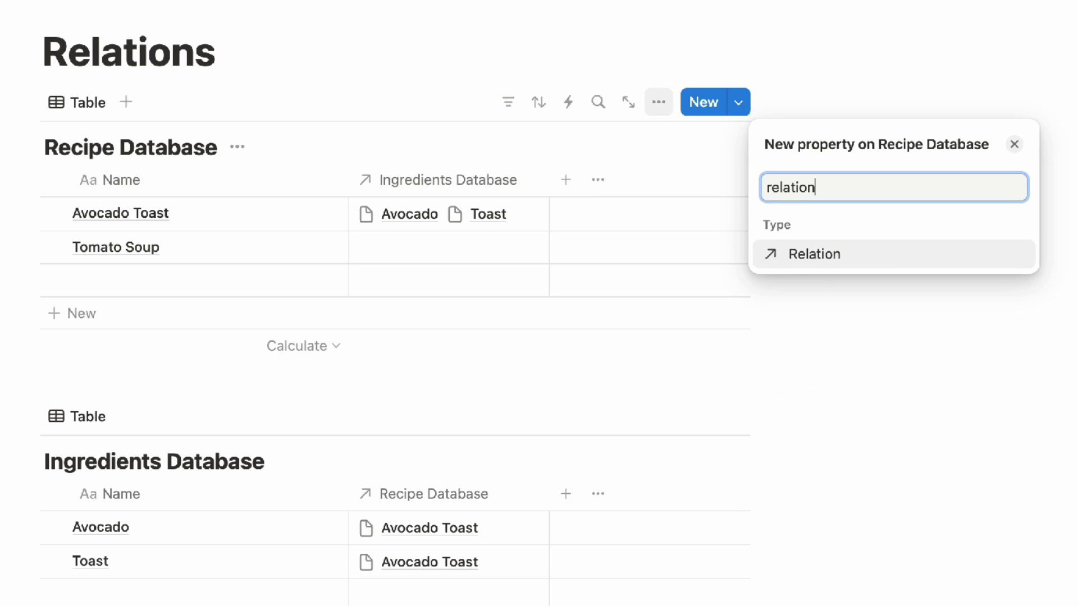
{"action": "left_click", "coordinate": [809, 256]}
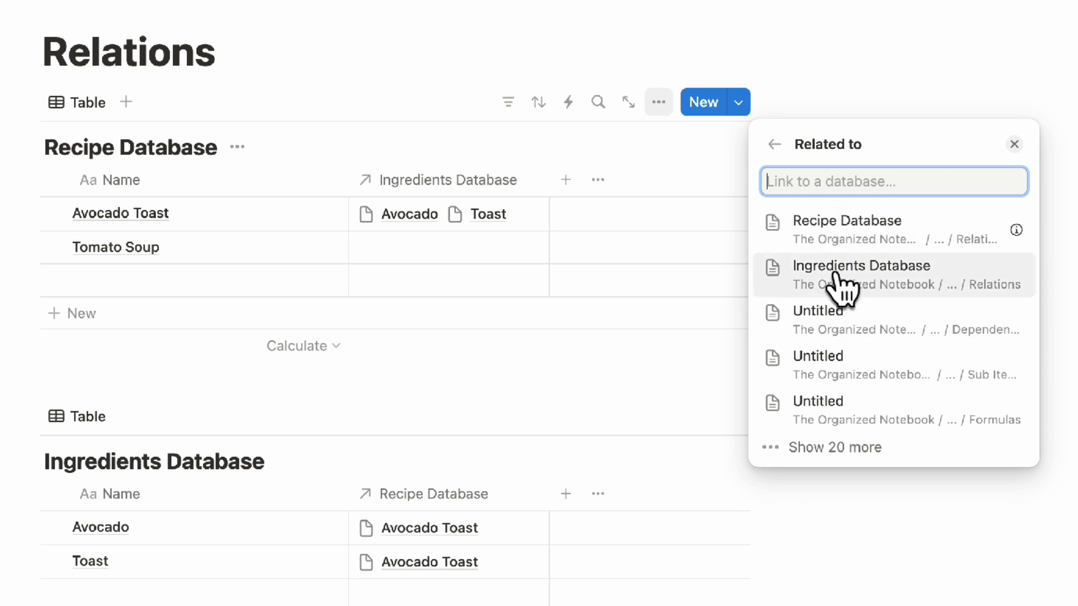
{"action": "left_click", "coordinate": [764, 228]}
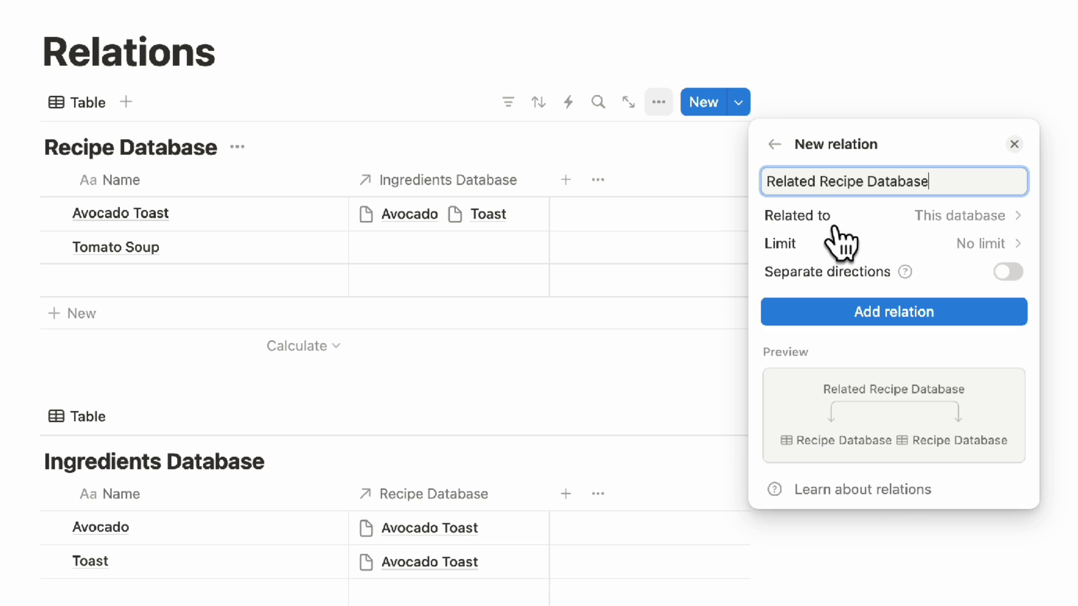
{"action": "left_click", "coordinate": [859, 314]}
{"action": "key", "text": "Escape"}
- Rename the Recipe Database's self-relation property as Best Food Pairing
{"action": "left_click", "coordinate": [629, 180]}
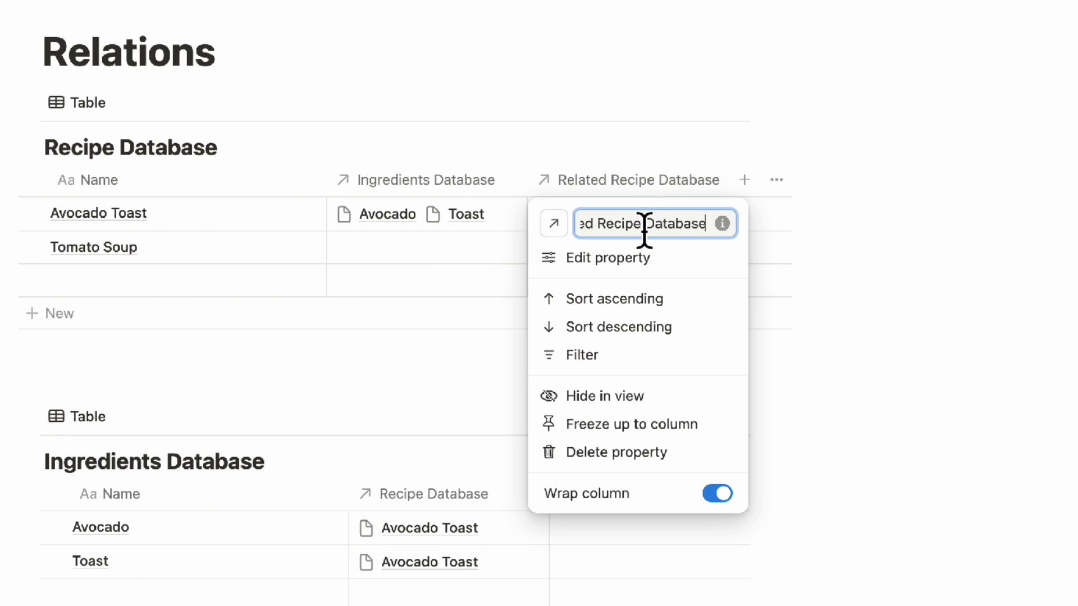
{"action": "triple_click", "coordinate": [645, 228]}
{"action": "type", "text": "Best Food Pairing"}
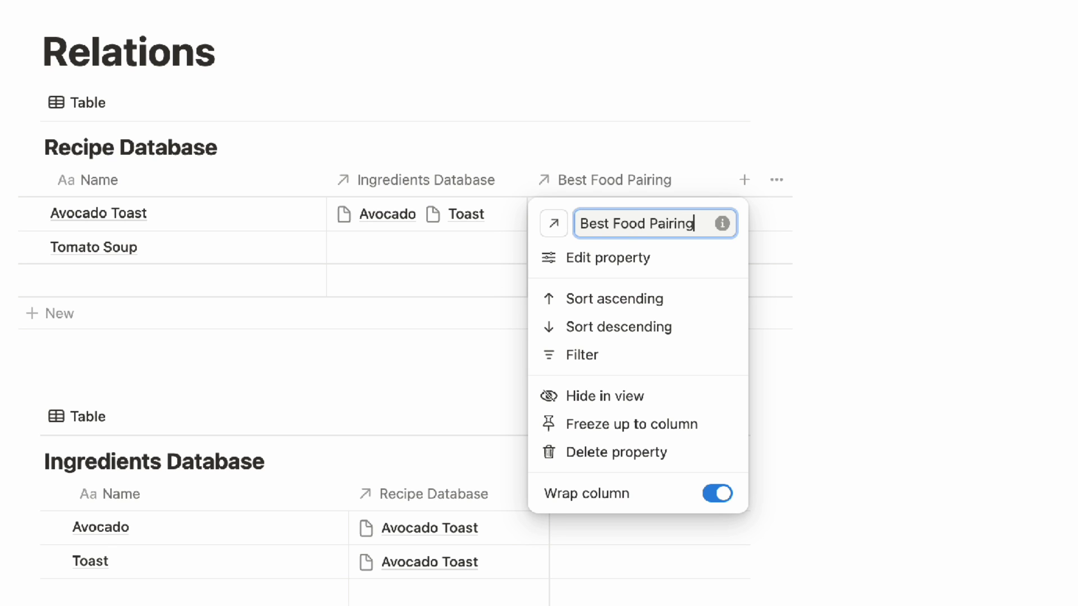
- Link Tomato Soup as the Best Food Pairing of the Avocado Toast recipe
{"action": "left_click", "coordinate": [665, 162]}
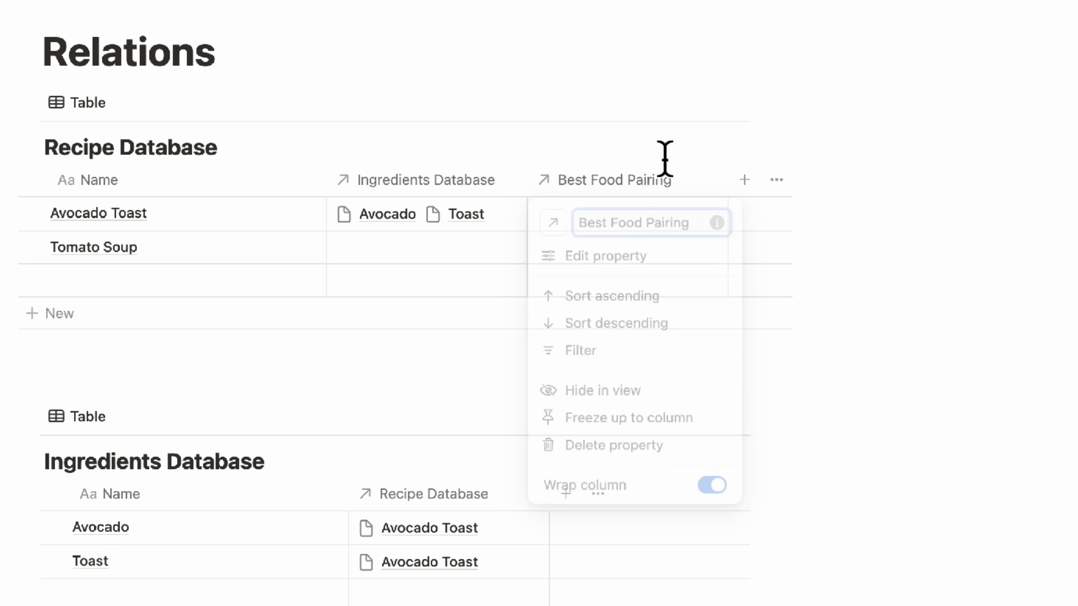
{"action": "left_click", "coordinate": [639, 213]}
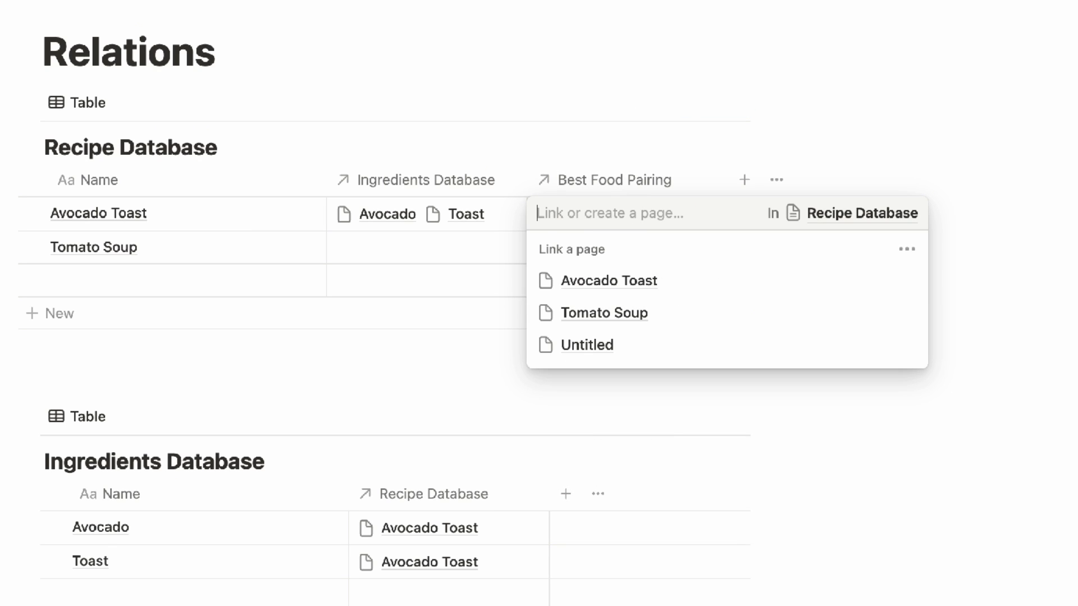
{"action": "left_click", "coordinate": [681, 313]}
{"action": "key", "text": "Escape"}
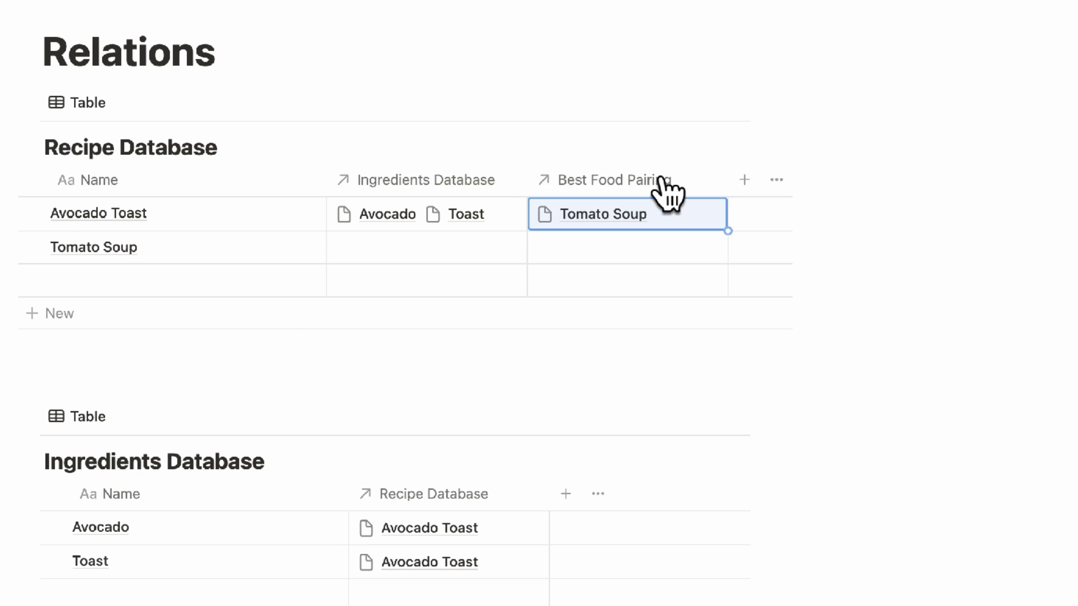
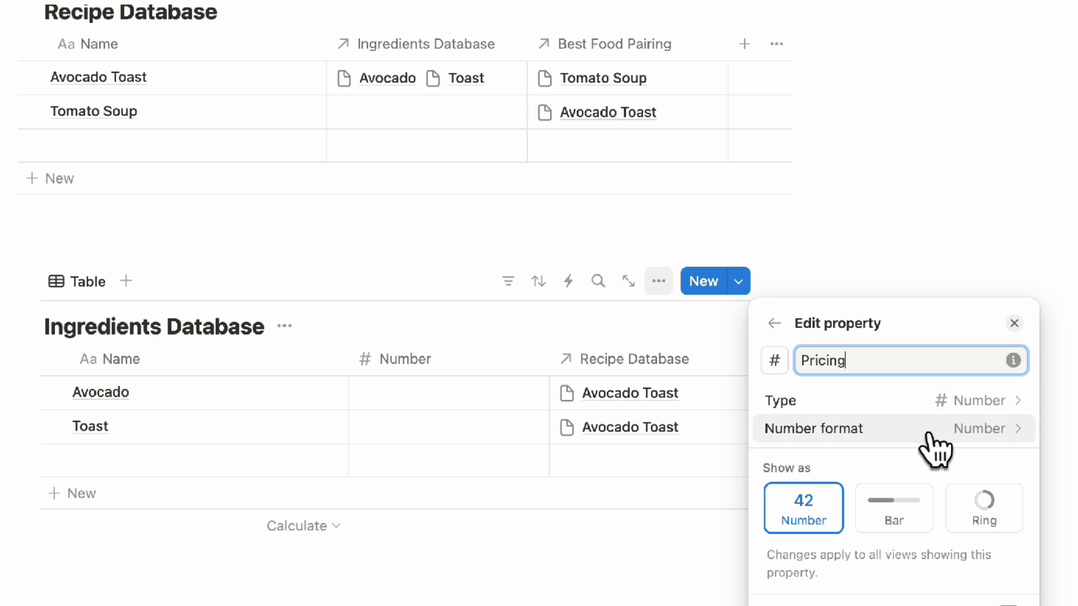
- Format the Ingredients Database's Pricing property as US Dollar, and enter 4 for Avocado and 3 for Toast
{"action": "left_click", "coordinate": [935, 375]}
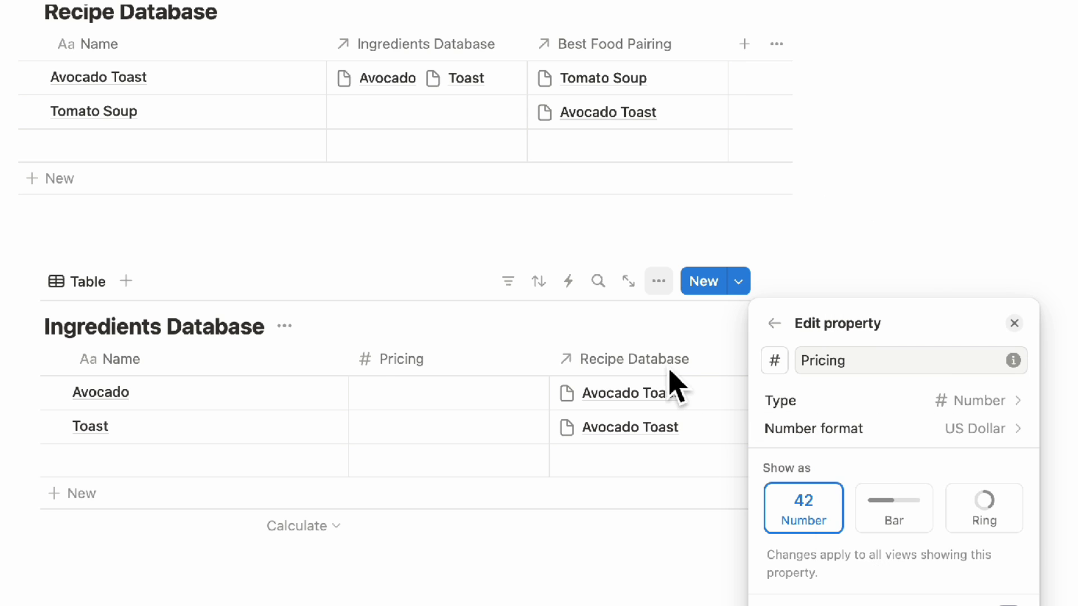
{"action": "left_click", "coordinate": [477, 410]}
{"action": "left_click", "coordinate": [454, 402]}
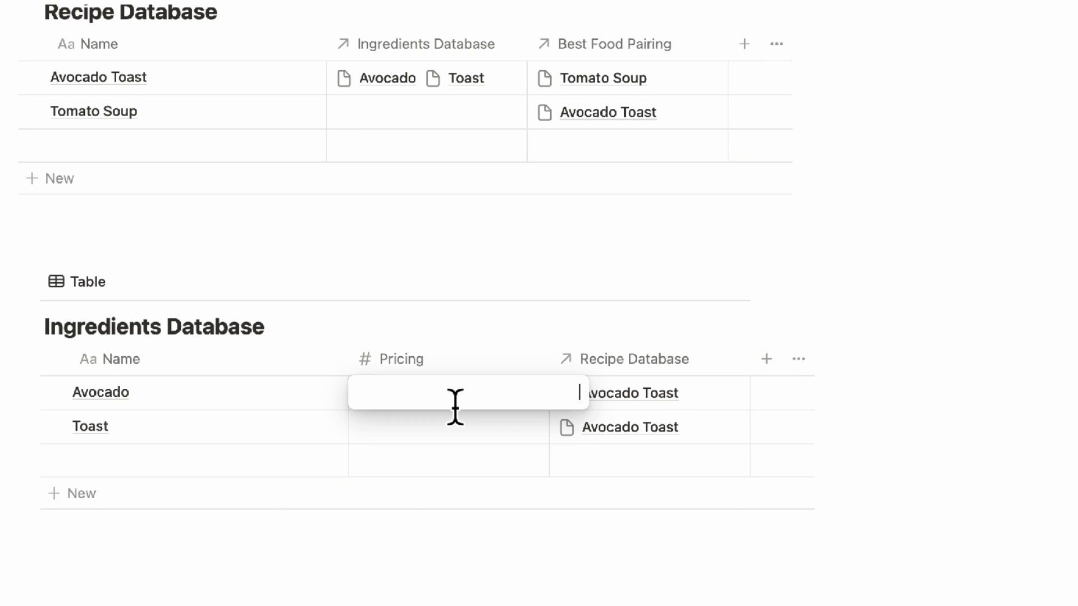
{"action": "type", "text": "4"}
{"action": "key", "text": "Return"}
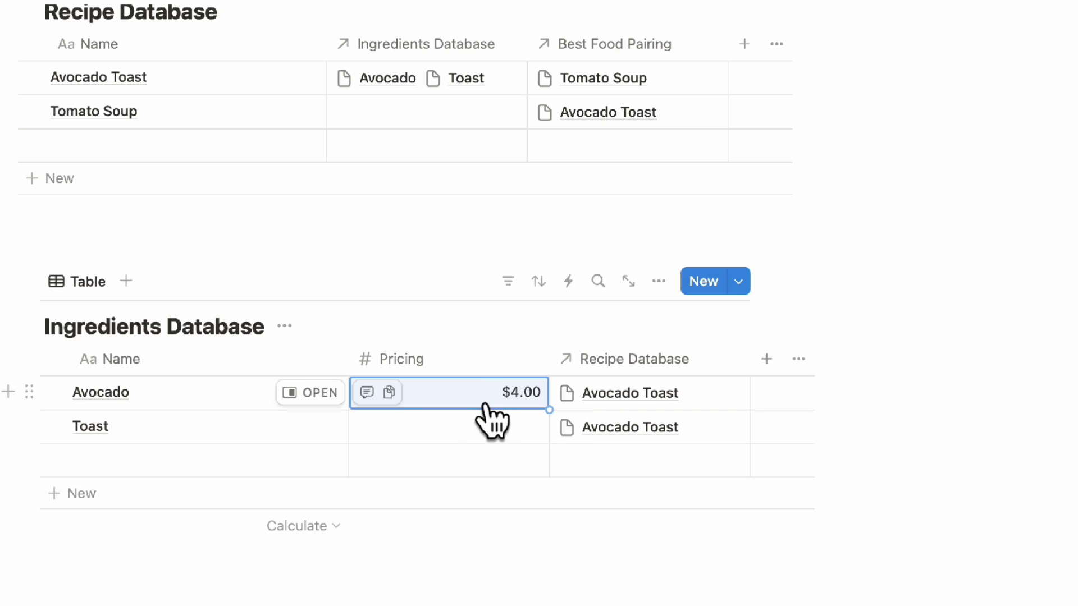
{"action": "left_click", "coordinate": [480, 434]}
{"action": "type", "text": "3"}
{"action": "key", "text": "Return"}
- Add a Rollup property to the Recipe Database
{"action": "scroll", "coordinate": [502, 338], "scroll_direction": "up", "scroll_amount": 2}
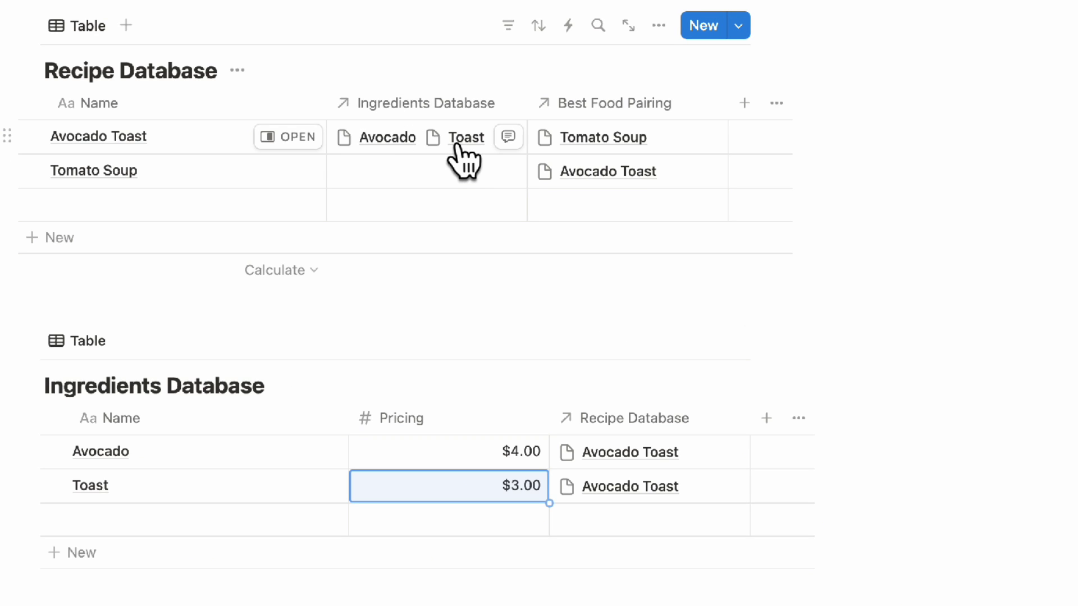
{"action": "left_click", "coordinate": [747, 103]}
{"action": "type", "text": "rool"}
{"action": "key", "text": "BackSpace"}
{"action": "key", "text": "BackSpace"}
{"action": "type", "text": "ll"}
{"action": "left_click", "coordinate": [800, 178]}
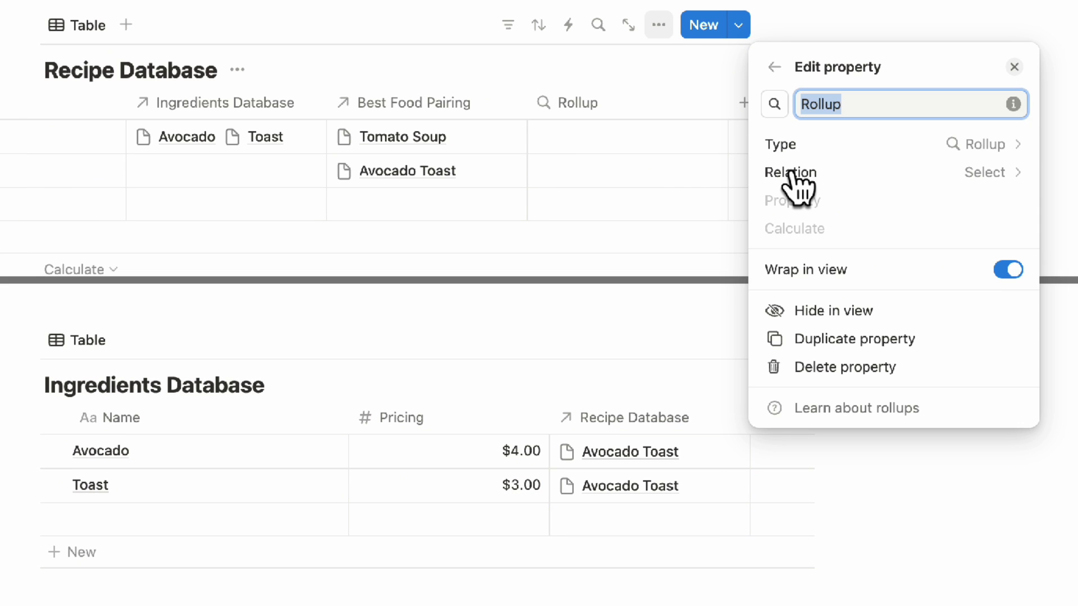
- Set the rollup's relation to Ingredients Database and its property to Pricing
{"action": "left_click", "coordinate": [895, 174]}
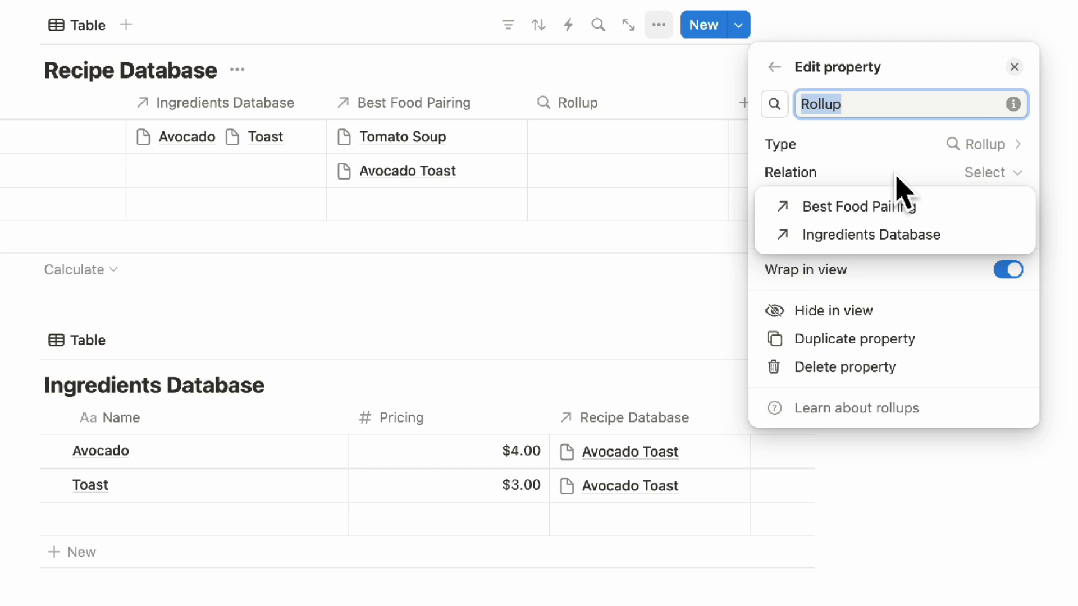
{"action": "left_click", "coordinate": [897, 239]}
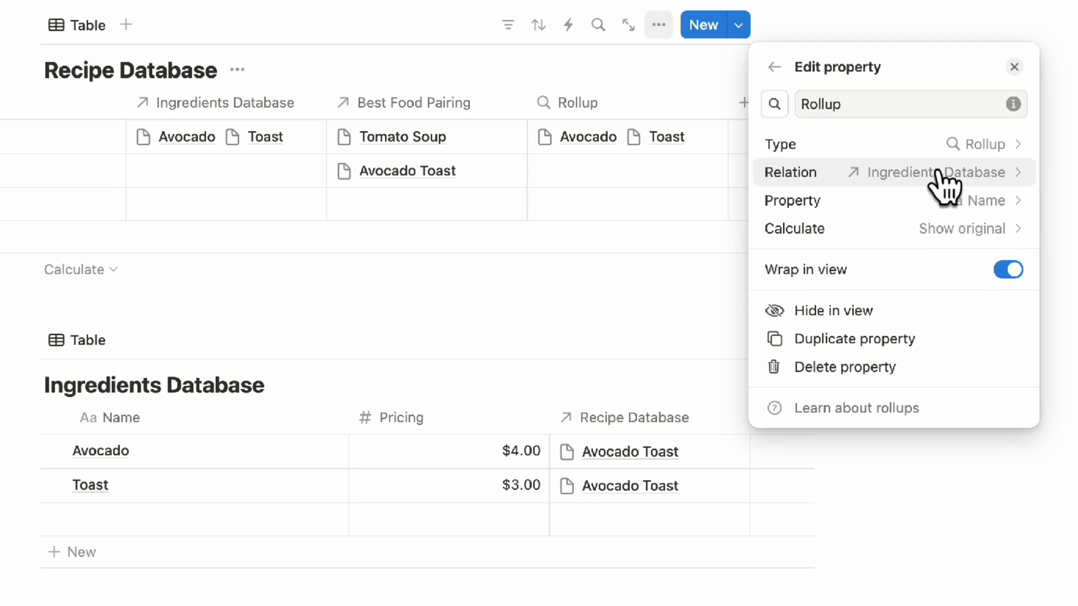
{"action": "left_click", "coordinate": [995, 201]}
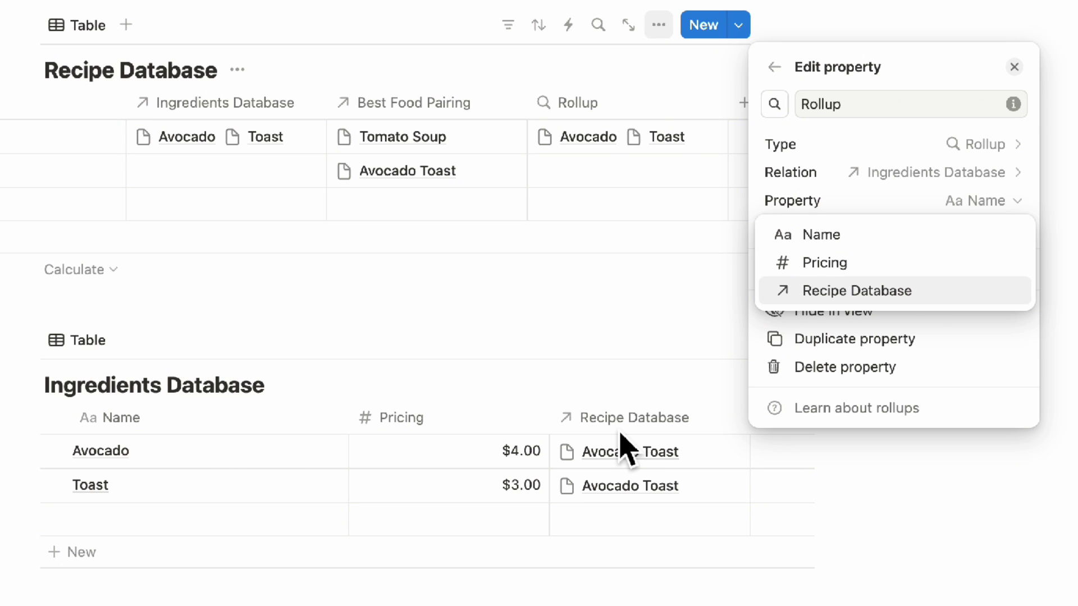
{"action": "left_click", "coordinate": [836, 264]}
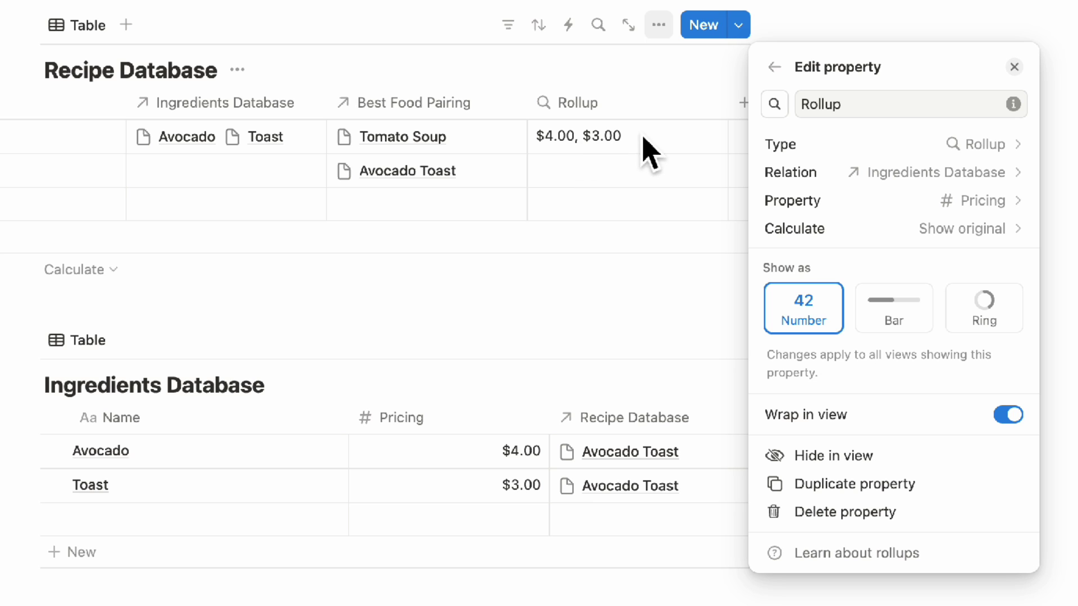
- Set the rollup's calculation to Sum and close the property settings
{"action": "left_click", "coordinate": [944, 235]}
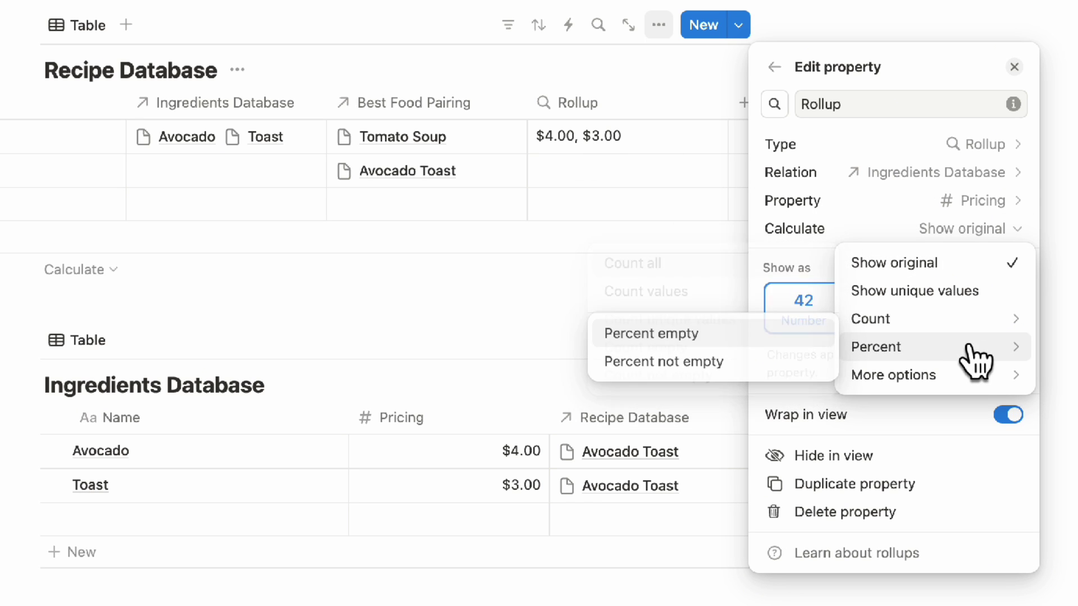
{"action": "mouse_move", "coordinate": [977, 382]}
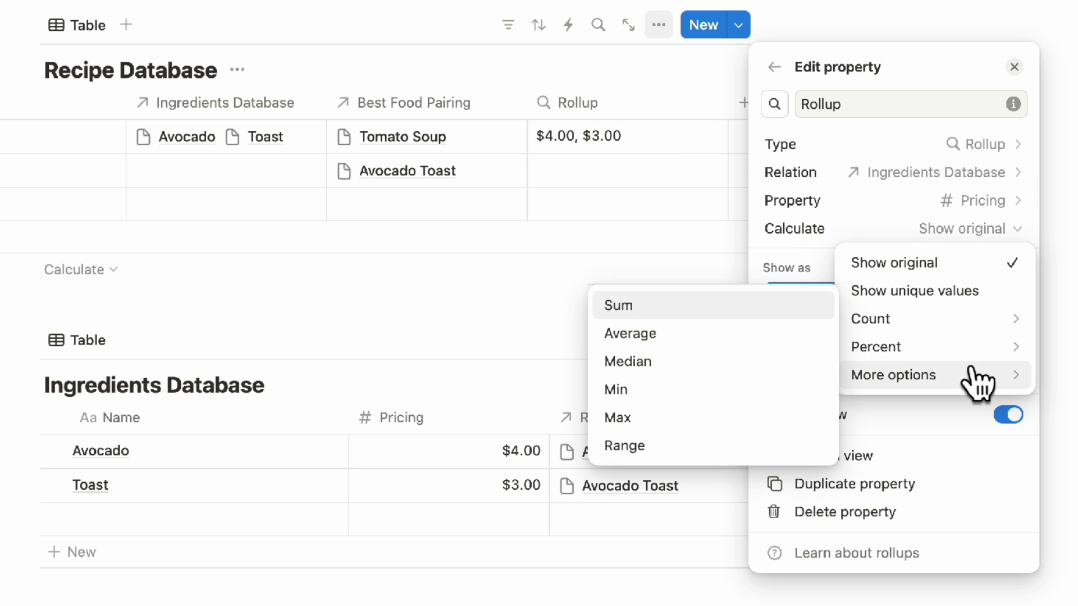
{"action": "left_click", "coordinate": [666, 306]}
{"action": "left_click", "coordinate": [601, 183]}
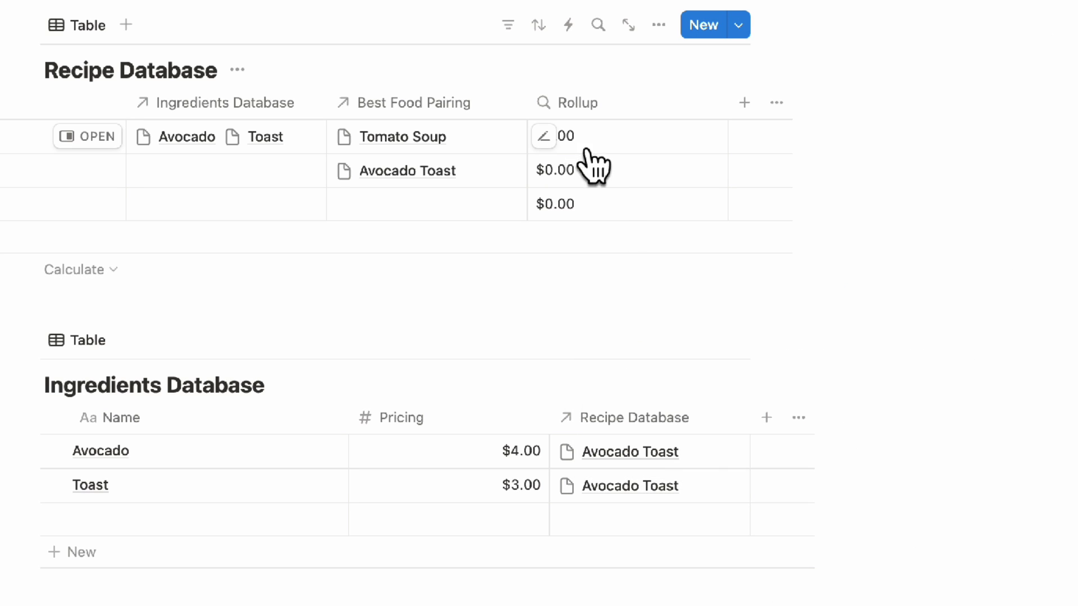
- Rename the Recipe Database's rollup property as Total Ingredient Cost
{"action": "left_click", "coordinate": [589, 107]}
{"action": "double_click", "coordinate": [618, 146]}
{"action": "type", "text": "To"}
{"action": "type", "text": "tal Ingredient Cost"}
{"action": "key", "text": "Return"}
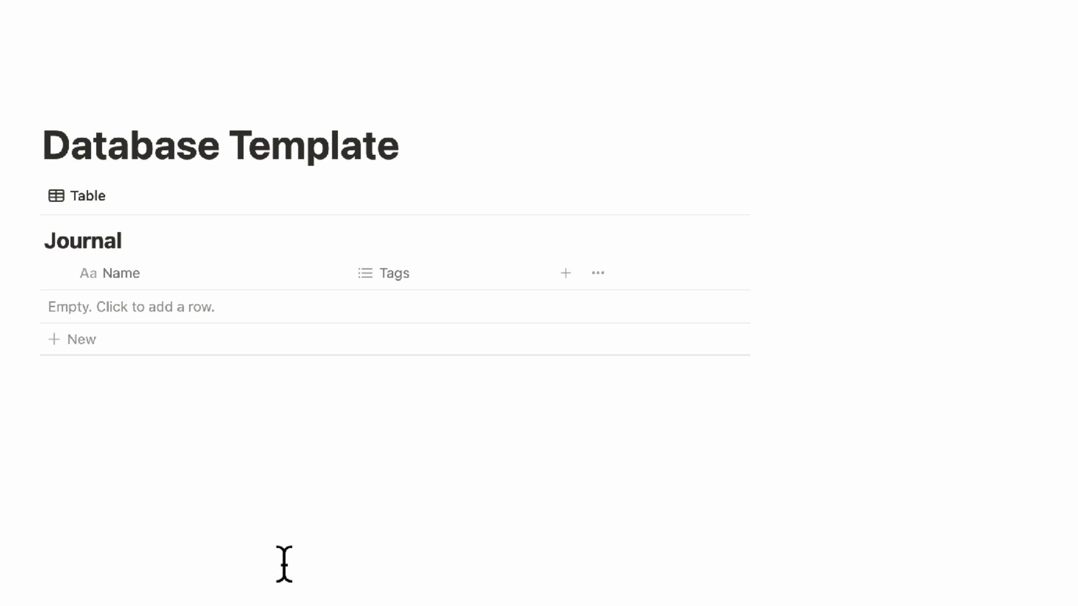
- Add an entry named Daily Journal to the Journal database on the Database Template page
{"action": "left_click", "coordinate": [104, 346]}
{"action": "type", "text": "Dai"}
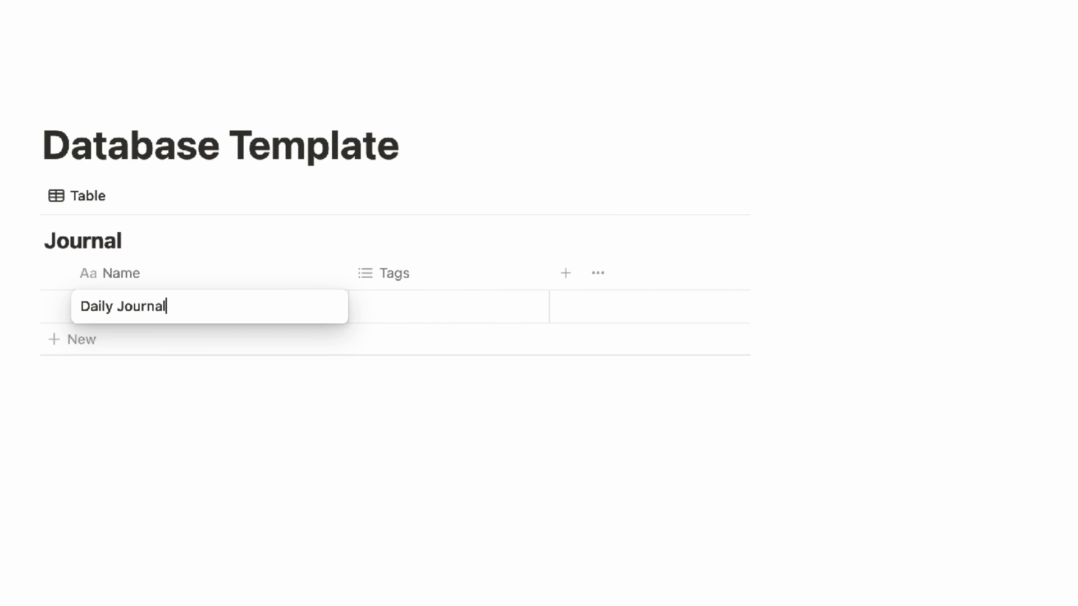
{"action": "type", "text": "ly Journal"}
{"action": "key", "text": "Return"}
- Open the Daily Journal page and write the prompts "What happened today?" and "What were the highlights?" with a blank line between them
{"action": "left_click", "coordinate": [315, 305]}
{"action": "key", "text": "Return"}
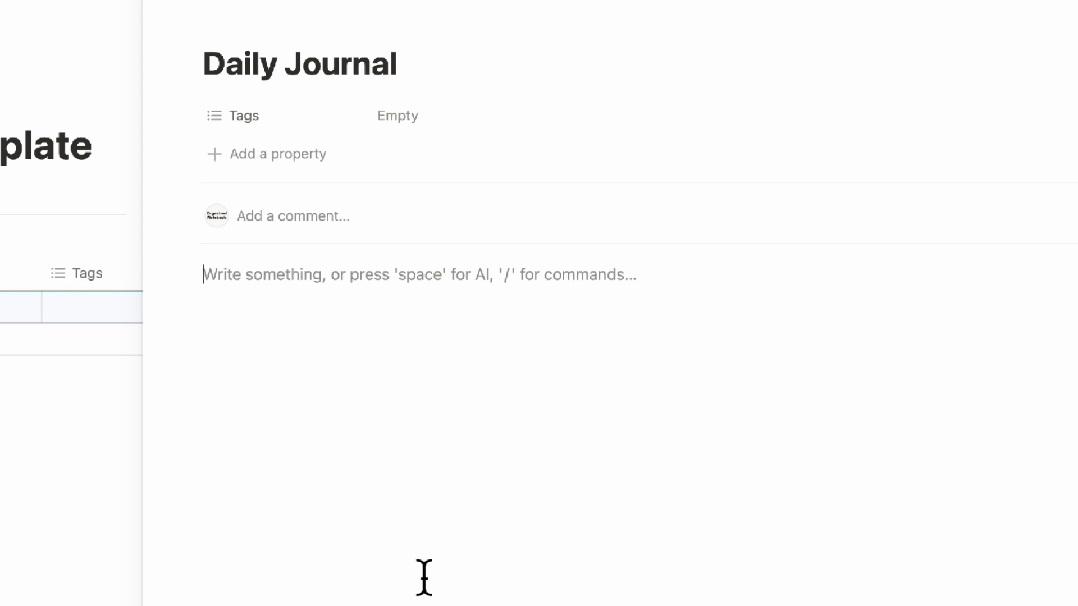
{"action": "type", "text": "What happened"}
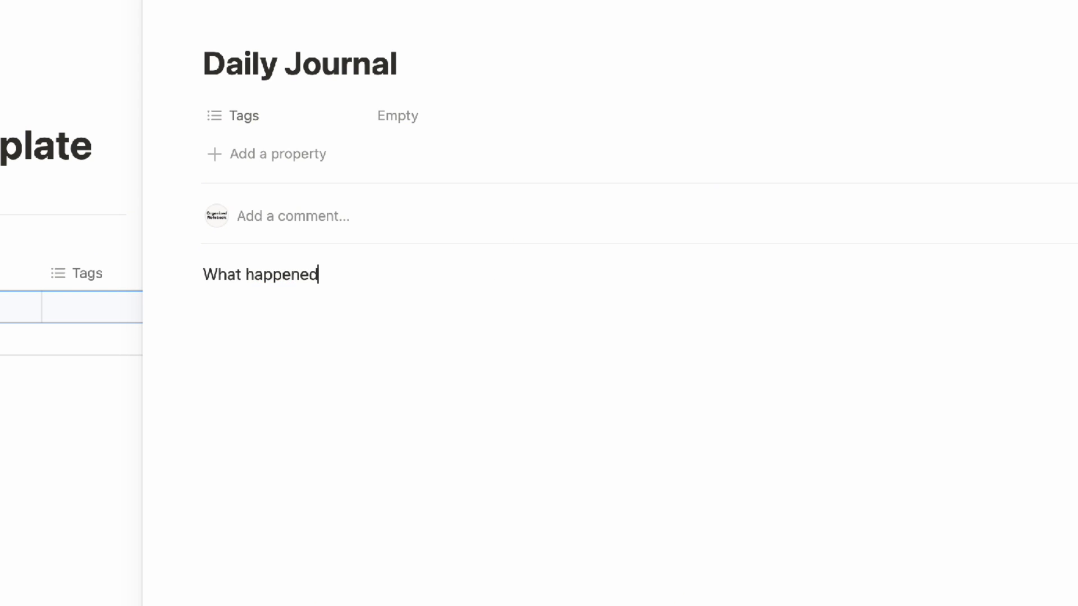
{"action": "key", "text": "Return"}
{"action": "key", "text": "Return"}
{"action": "type", "text": "Wh"}
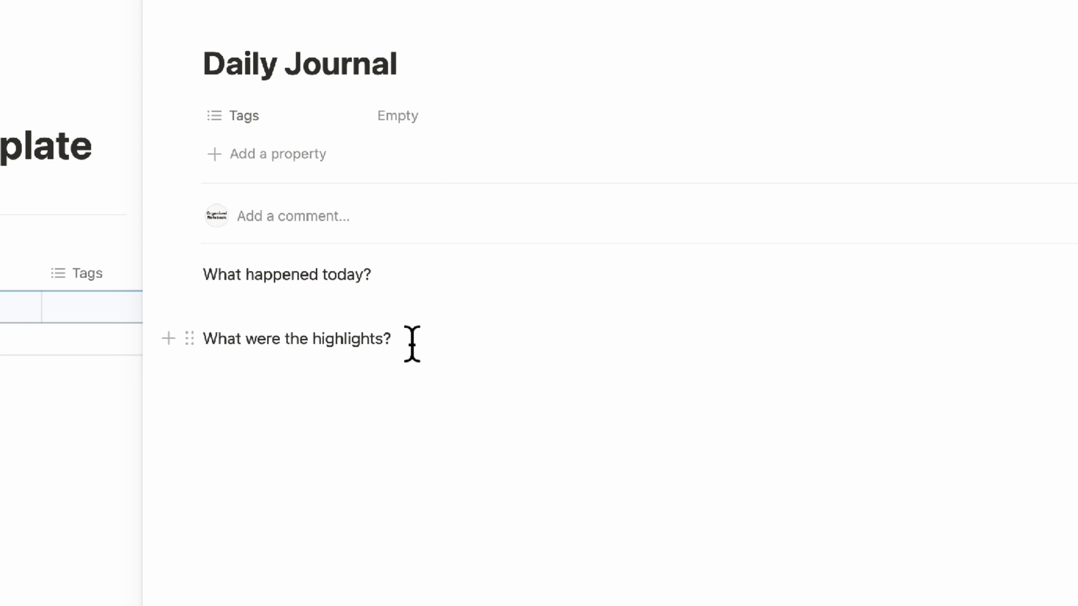
- Copy both journal prompts from the Daily Journal page and close the page
{"action": "left_click_drag", "start_coordinate": [418, 353], "coordinate": [197, 269]}
{"action": "key", "text": "super+c"}
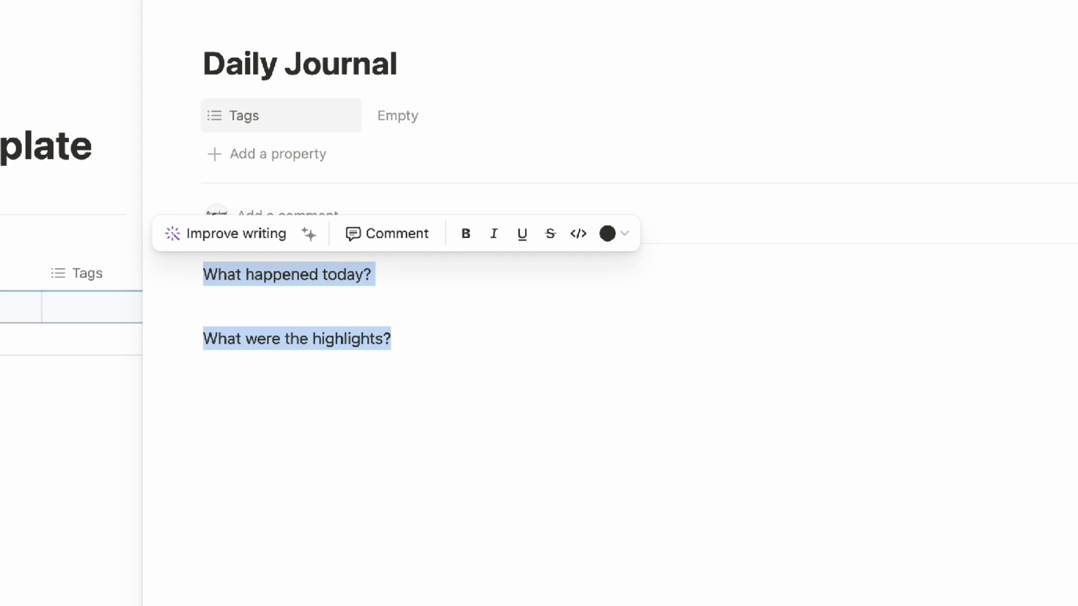
{"action": "left_click", "coordinate": [181, 6]}
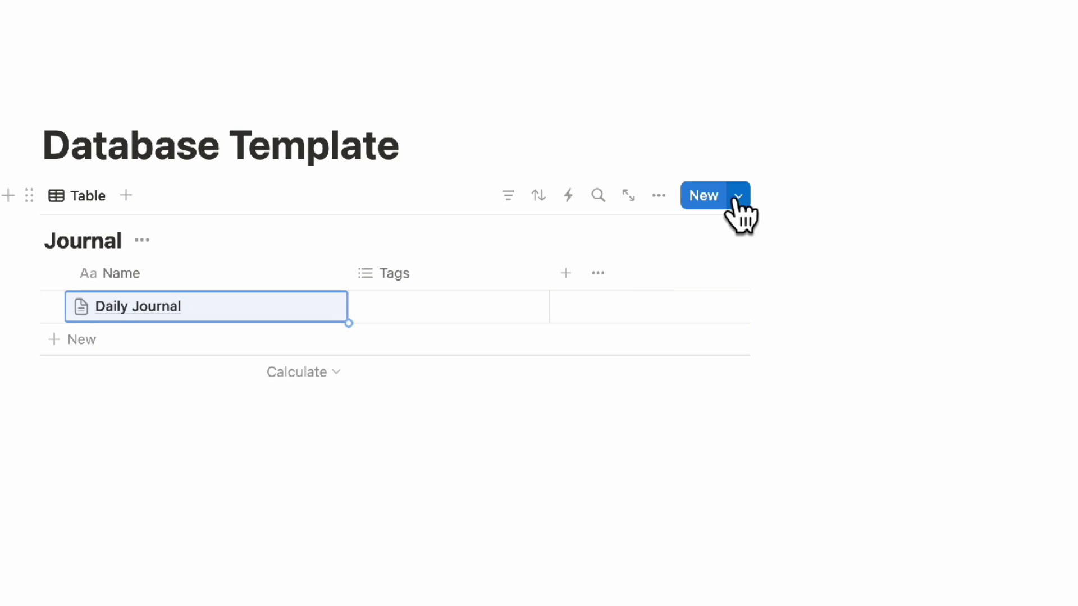
- Create a new Journal template titled Daily Journal Template and paste the copied prompts into its body
{"action": "left_click", "coordinate": [740, 201]}
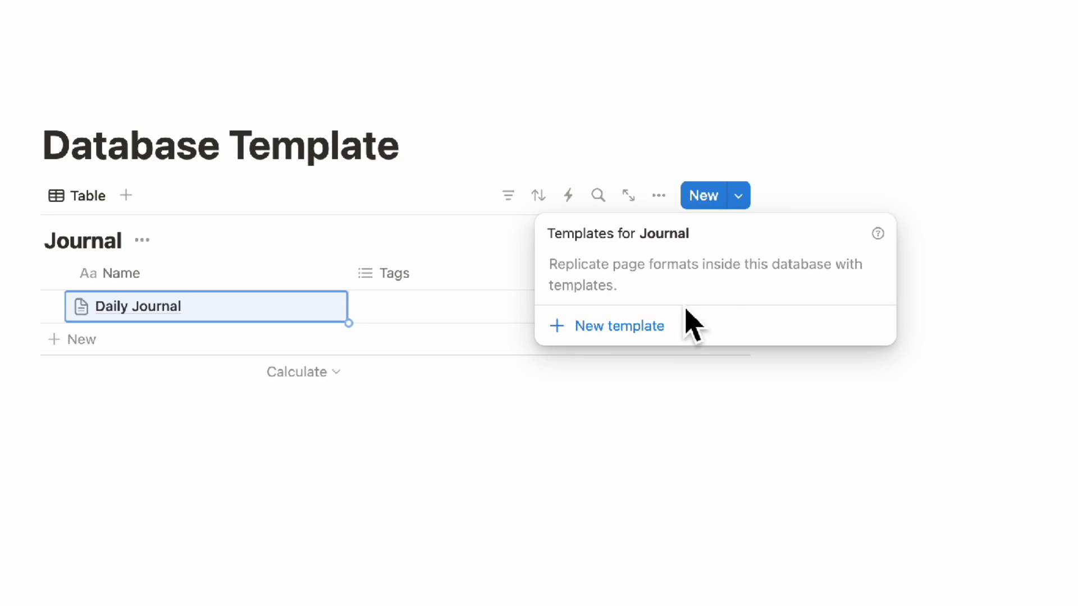
{"action": "left_click", "coordinate": [619, 329]}
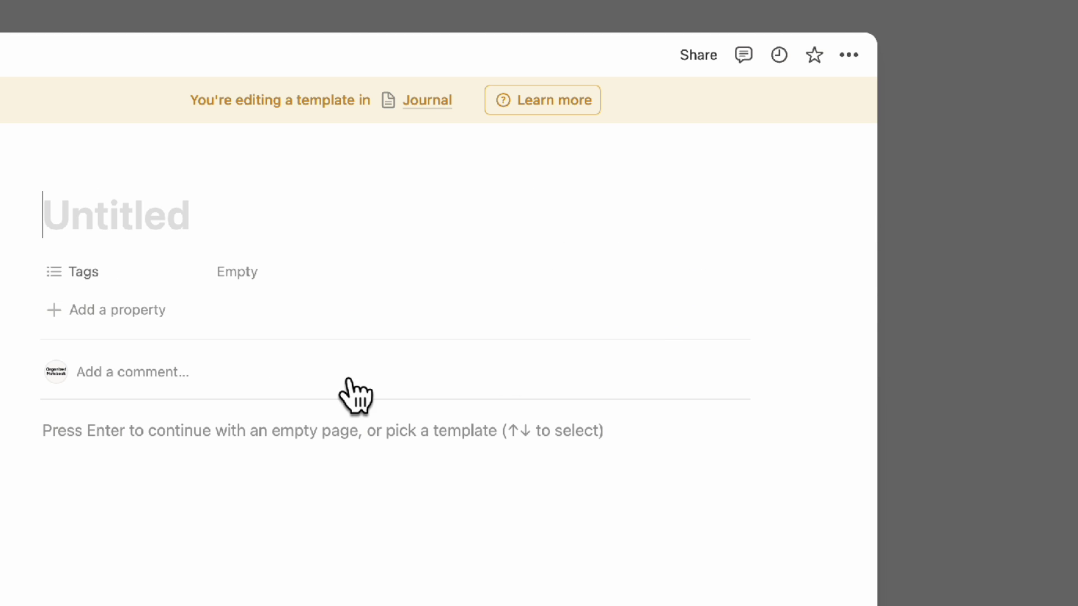
{"action": "type", "text": "Daily Journ"}
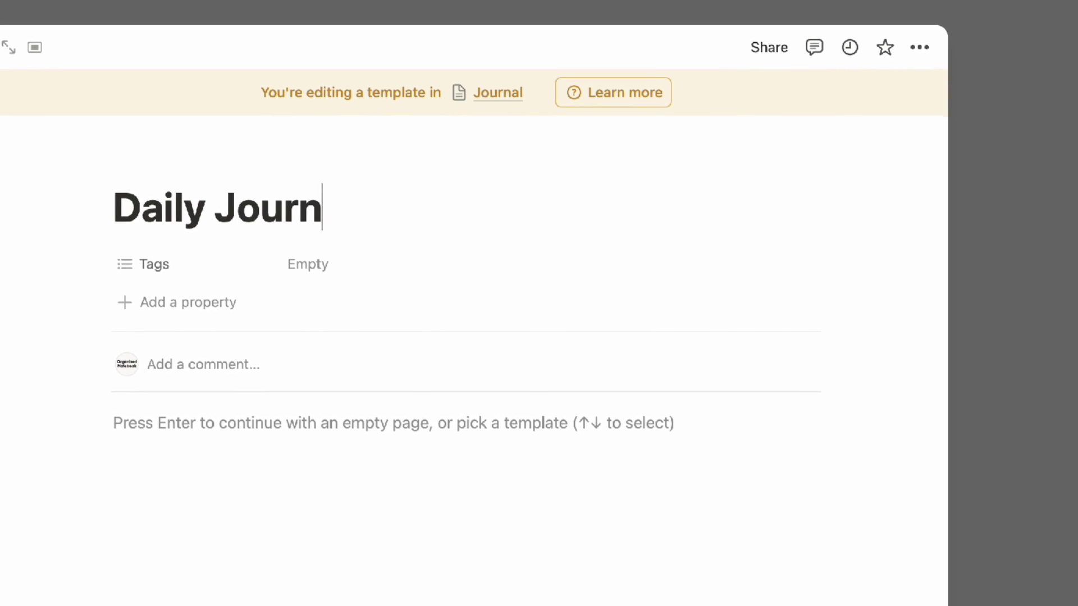
{"action": "type", "text": "al Template"}
{"action": "key", "text": "Return"}
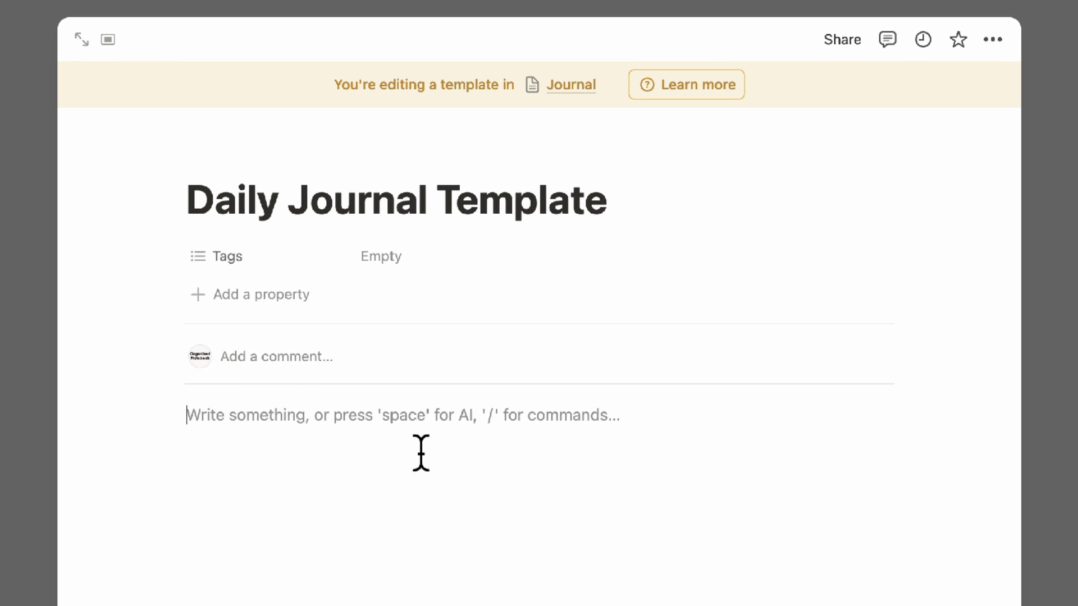
{"action": "key", "text": "super+v"}
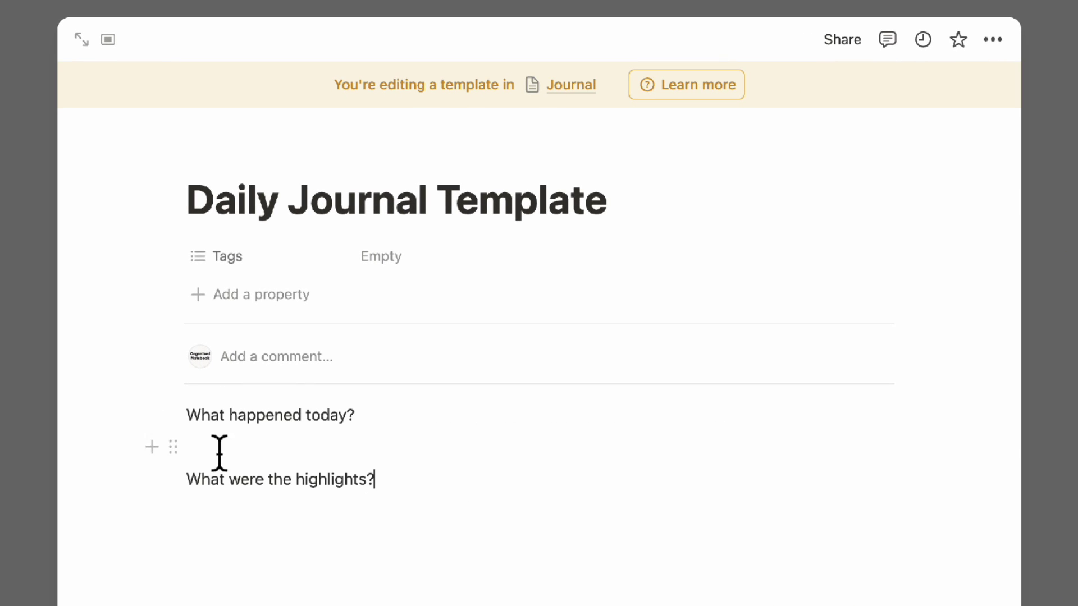
- Create a Daily Journal tag option for the template's Tags property, and close the template
{"action": "left_click", "coordinate": [413, 259]}
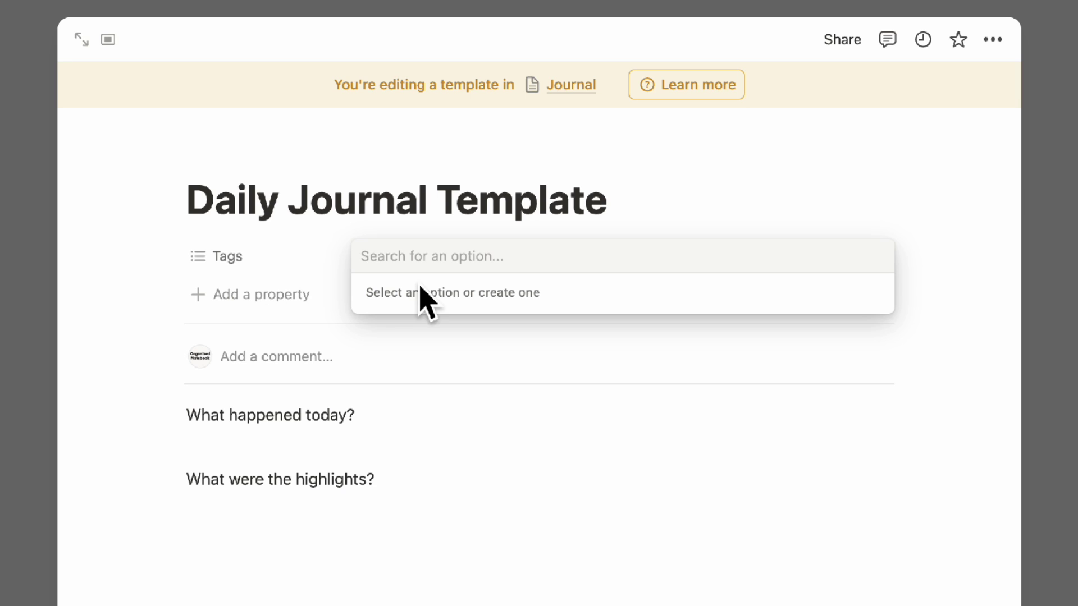
{"action": "type", "text": "Daily Journal"}
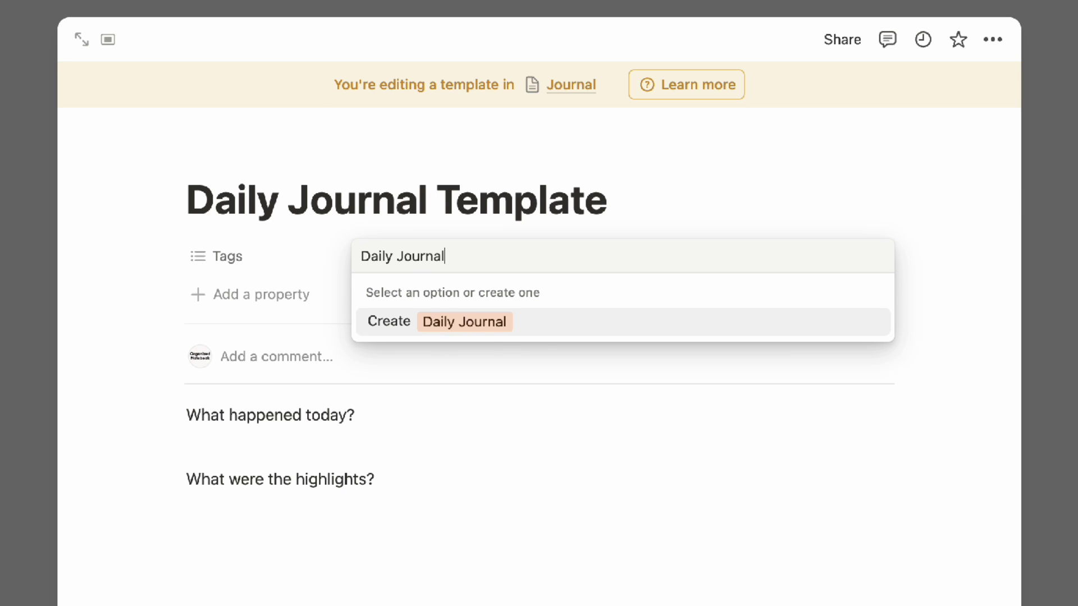
{"action": "left_click", "coordinate": [505, 326]}
{"action": "left_click", "coordinate": [36, 150]}
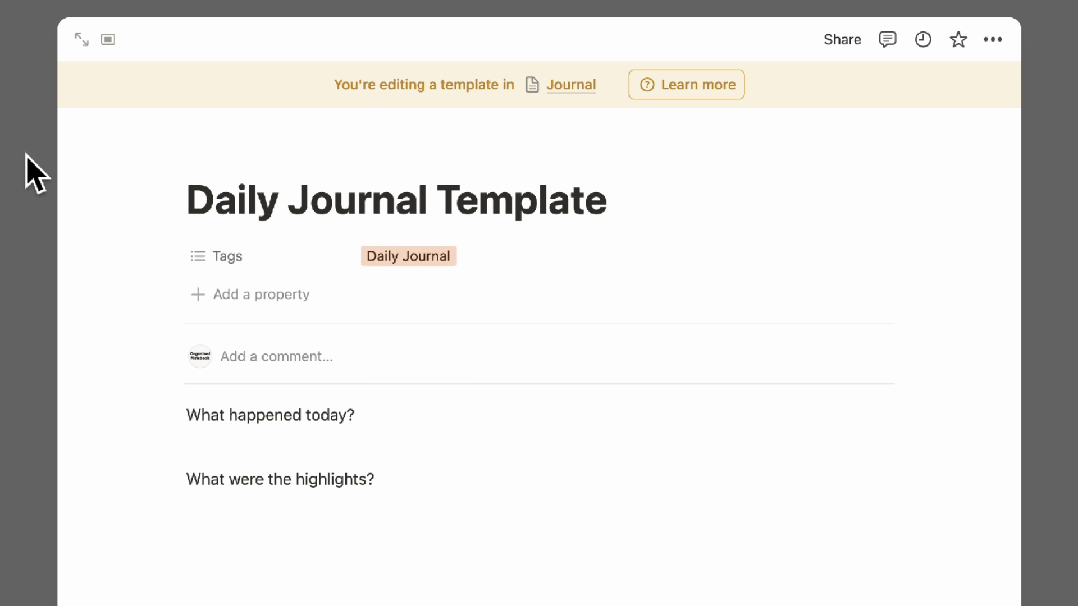
{"action": "left_click", "coordinate": [27, 154]}
- Add a new Journal entry, fill it from the Daily Journal Template, and close its page
{"action": "left_click", "coordinate": [294, 324]}
{"action": "key", "text": "Escape"}
{"action": "left_click", "coordinate": [464, 326]}
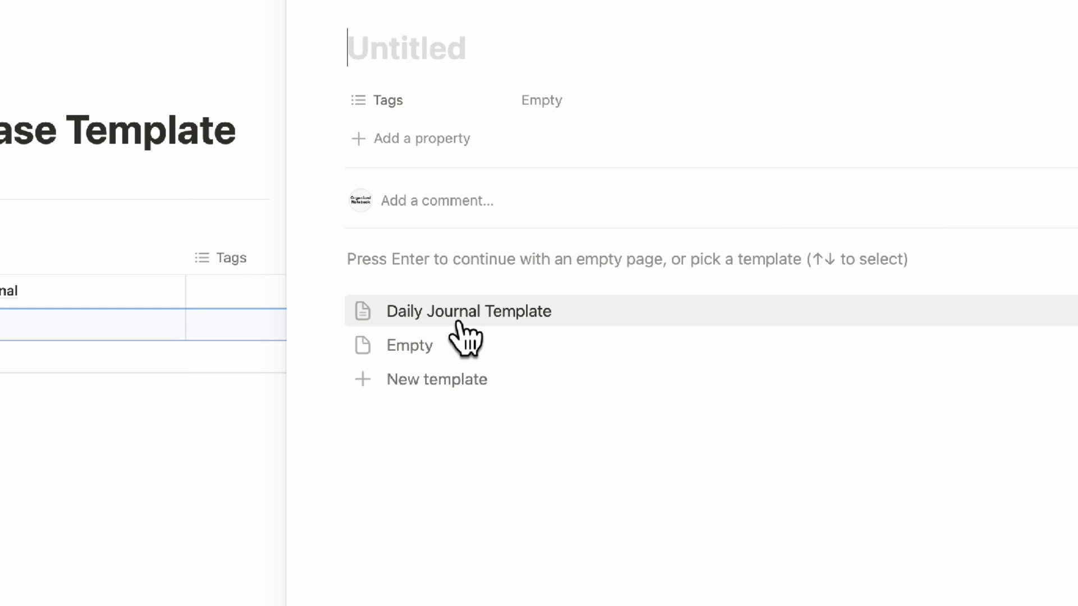
{"action": "left_click", "coordinate": [462, 310]}
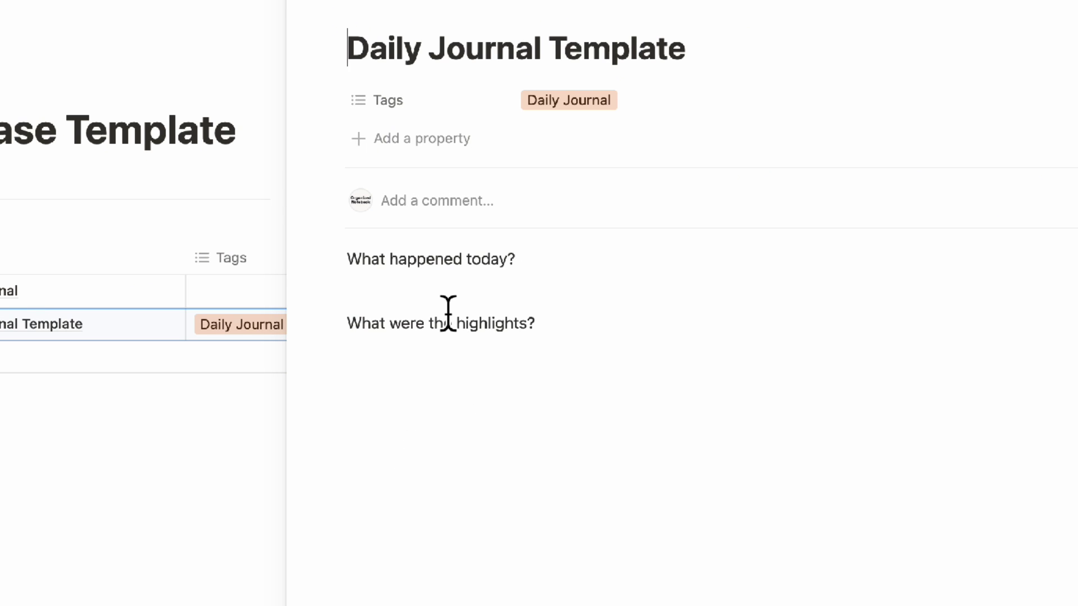
{"action": "left_click", "coordinate": [325, 3]}
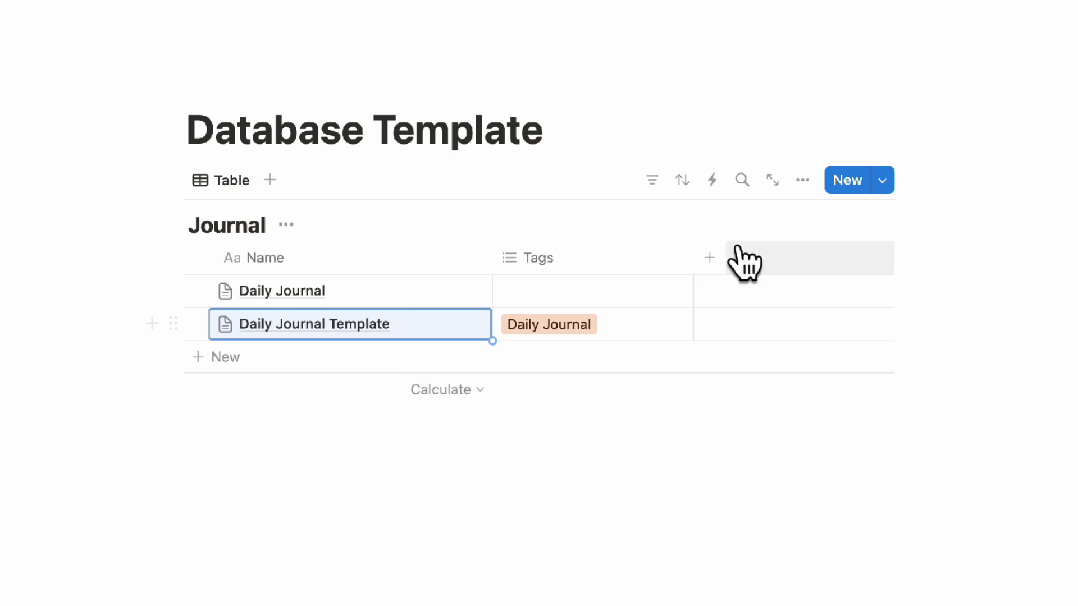
- Set Daily Journal Template as the default template for all views in the Journal database
{"action": "left_click", "coordinate": [882, 179]}
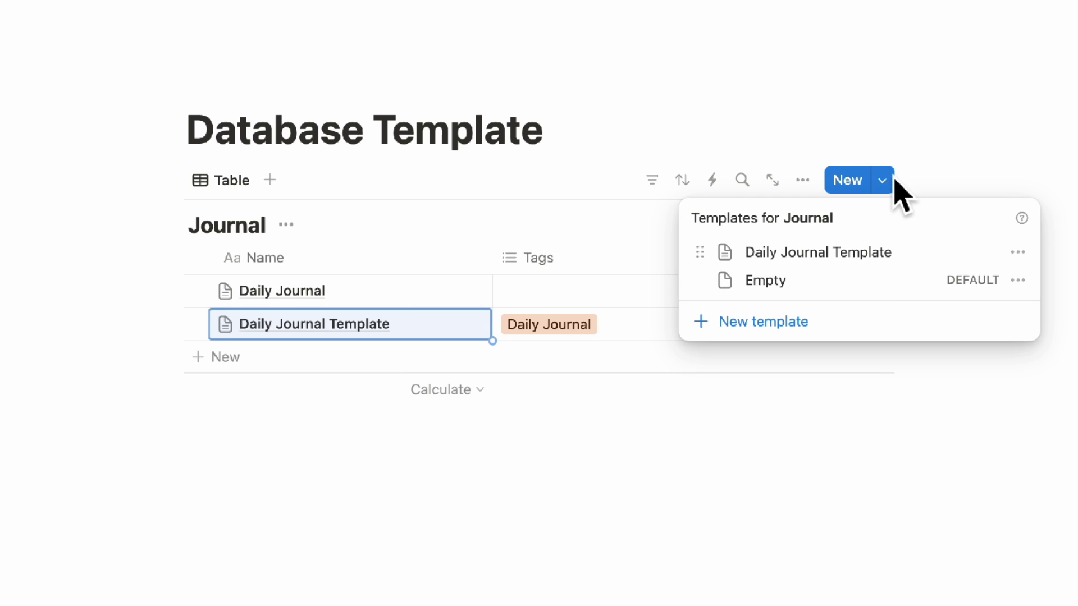
{"action": "left_click", "coordinate": [1020, 252]}
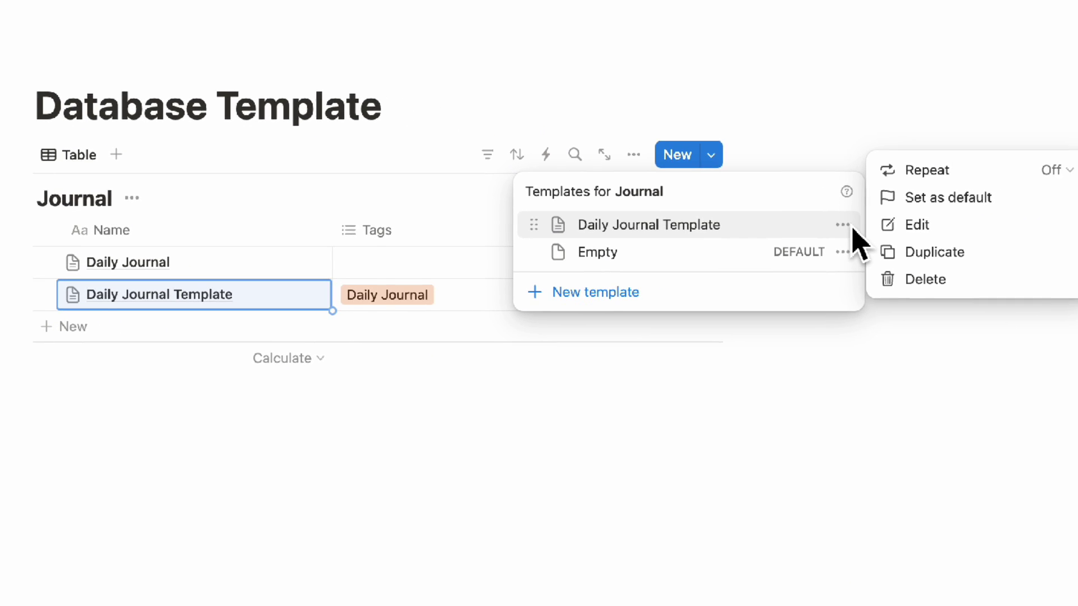
{"action": "left_click", "coordinate": [1036, 219]}
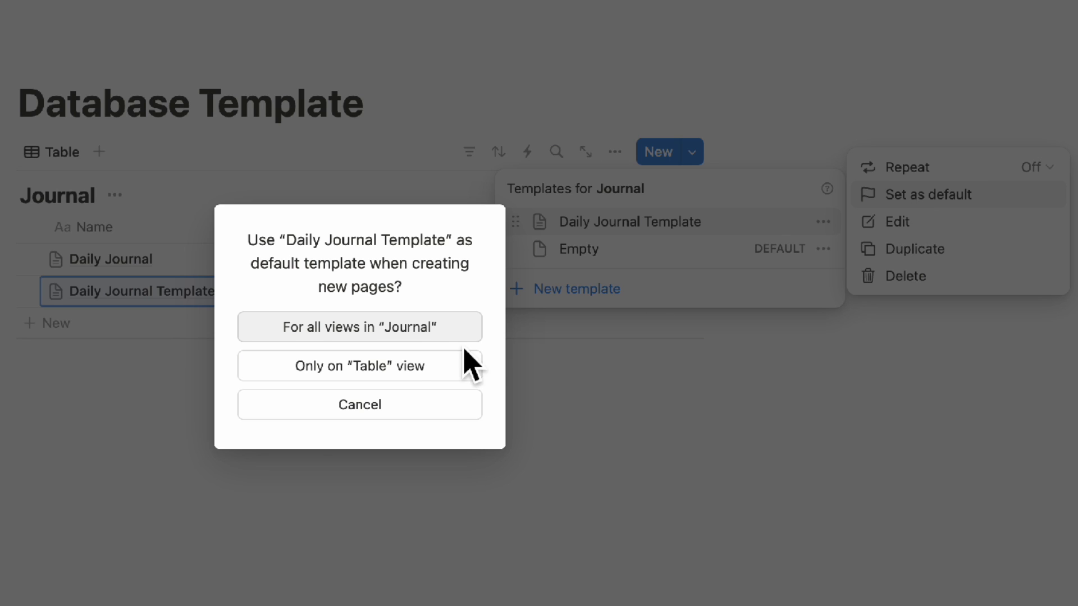
{"action": "left_click", "coordinate": [450, 334]}
{"action": "left_click", "coordinate": [422, 344]}
- Add two new Journal entries from the default template, closing each entry's page
{"action": "left_click", "coordinate": [189, 332]}
{"action": "key", "text": "Escape"}
{"action": "left_click", "coordinate": [164, 367]}
{"action": "key", "text": "Escape"}
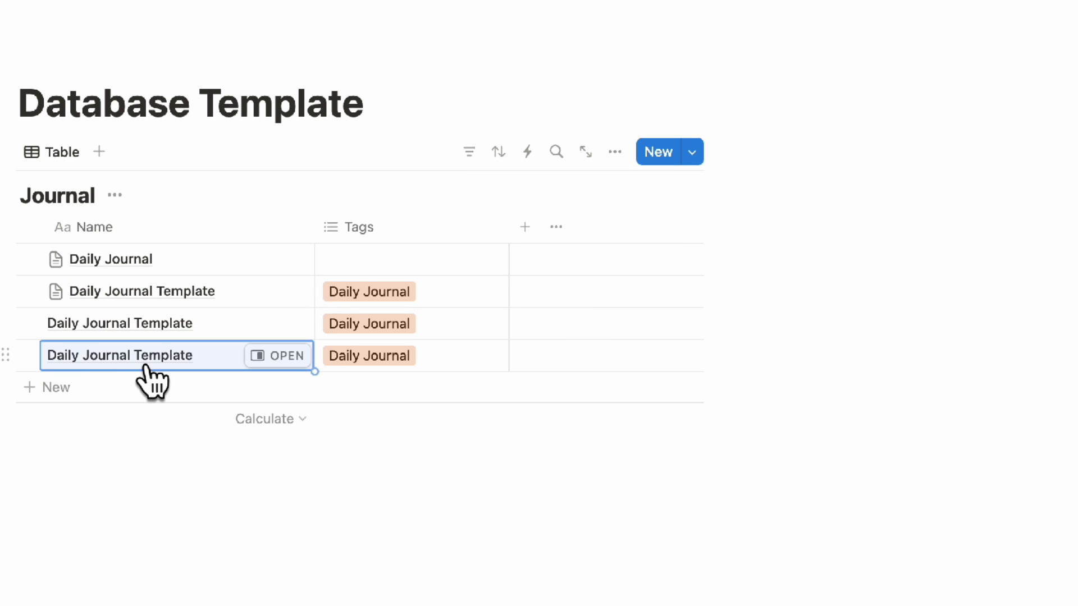
- View the daily repeat settings of the Daily Journal Template, and close them without saving
{"action": "left_click", "coordinate": [693, 156]}
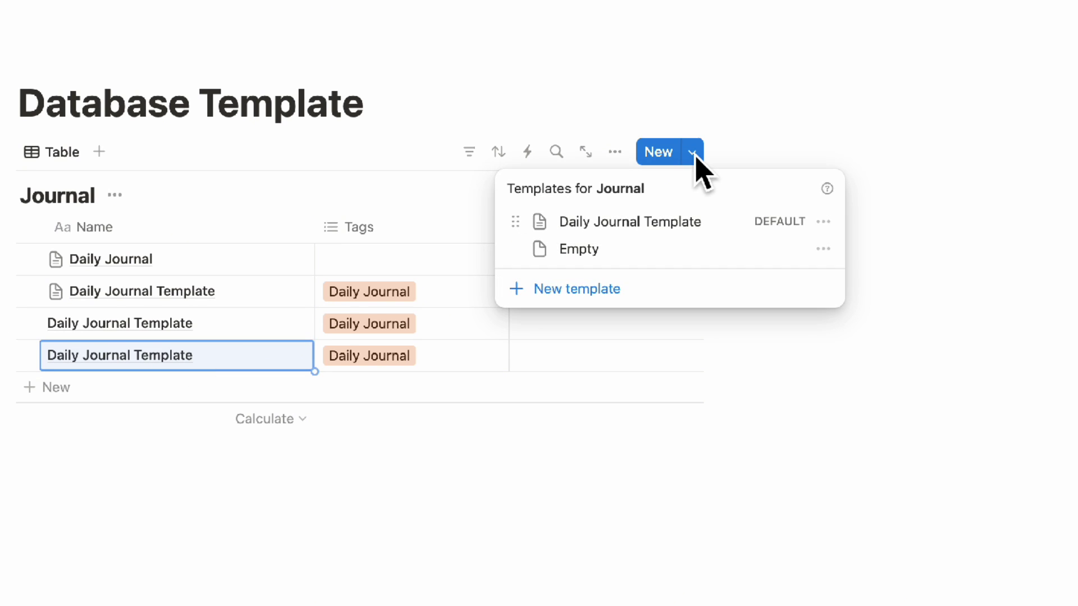
{"action": "left_click", "coordinate": [825, 223]}
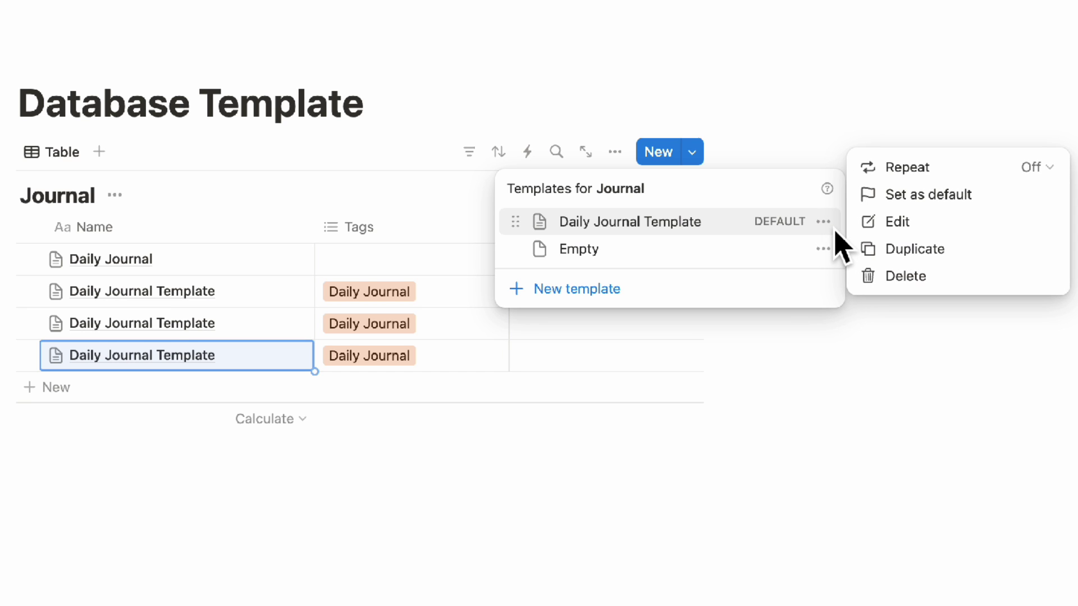
{"action": "left_click", "coordinate": [912, 170]}
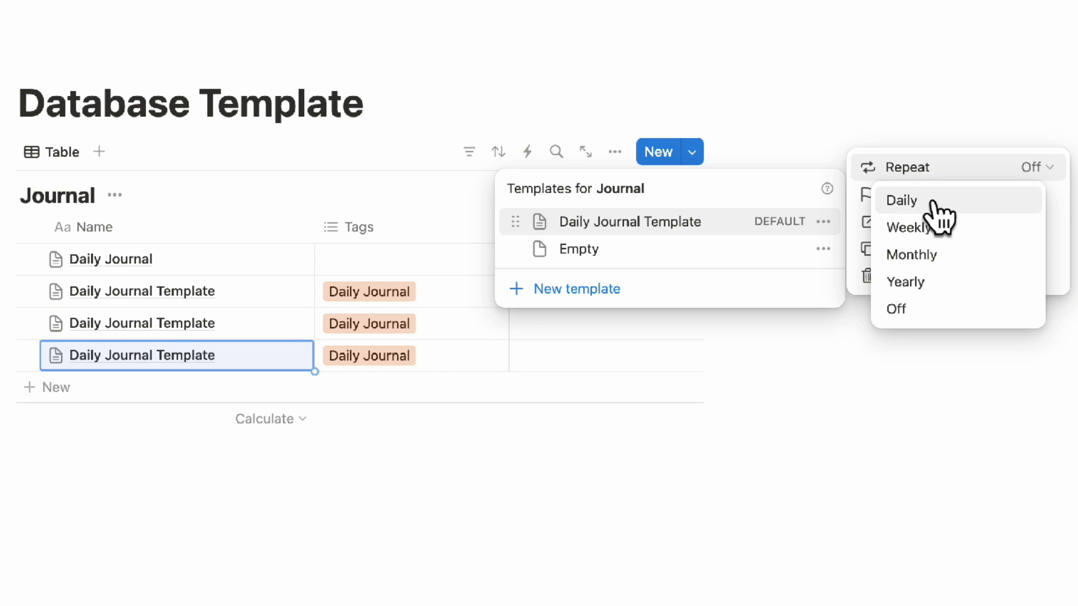
{"action": "left_click", "coordinate": [932, 202]}
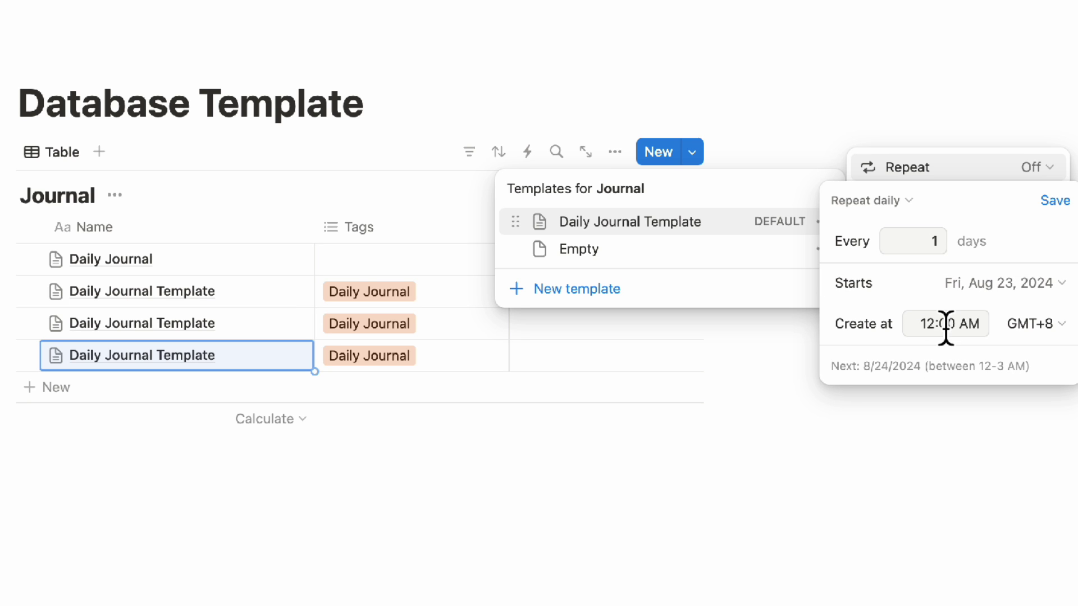
{"action": "left_click", "coordinate": [829, 134]}
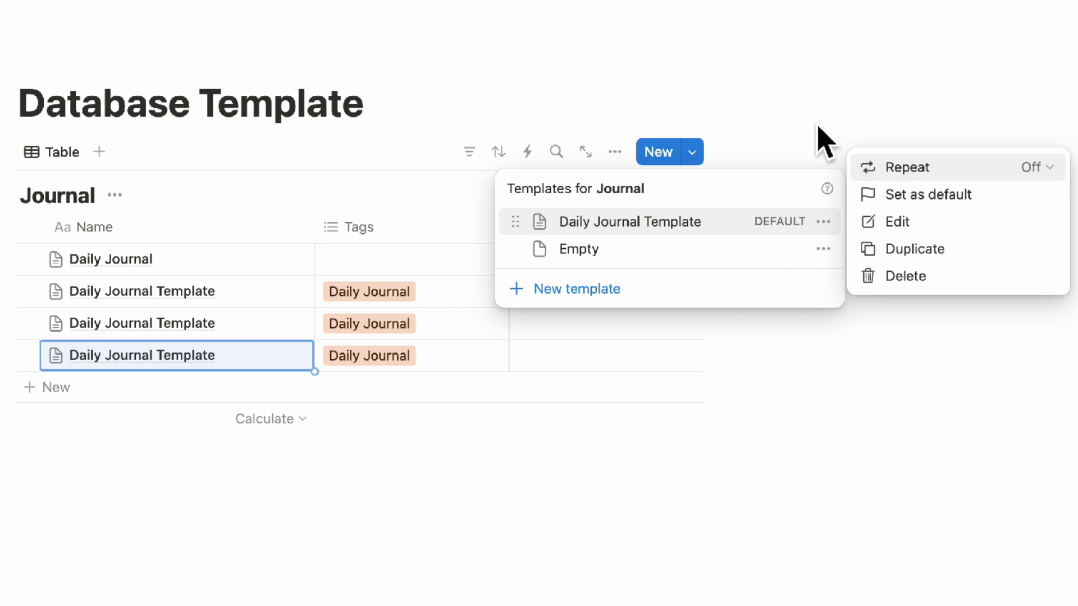
{"action": "left_click", "coordinate": [812, 132]}
{"action": "left_click", "coordinate": [809, 129]}
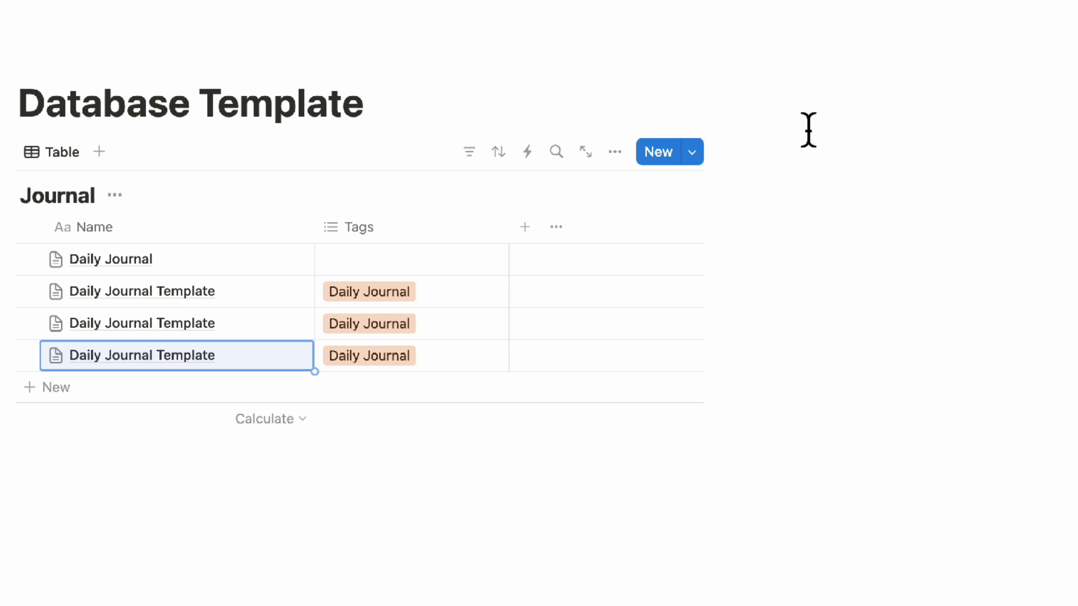
- Create another Journal template titled Monthly Journal Entry and close it
{"action": "left_click", "coordinate": [693, 152]}
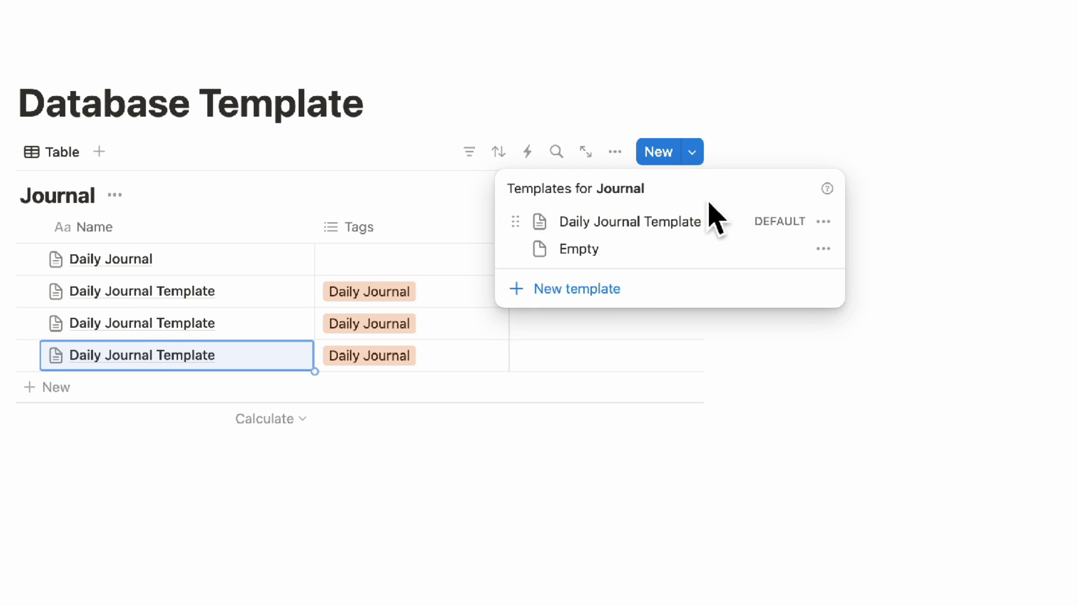
{"action": "left_click", "coordinate": [616, 289]}
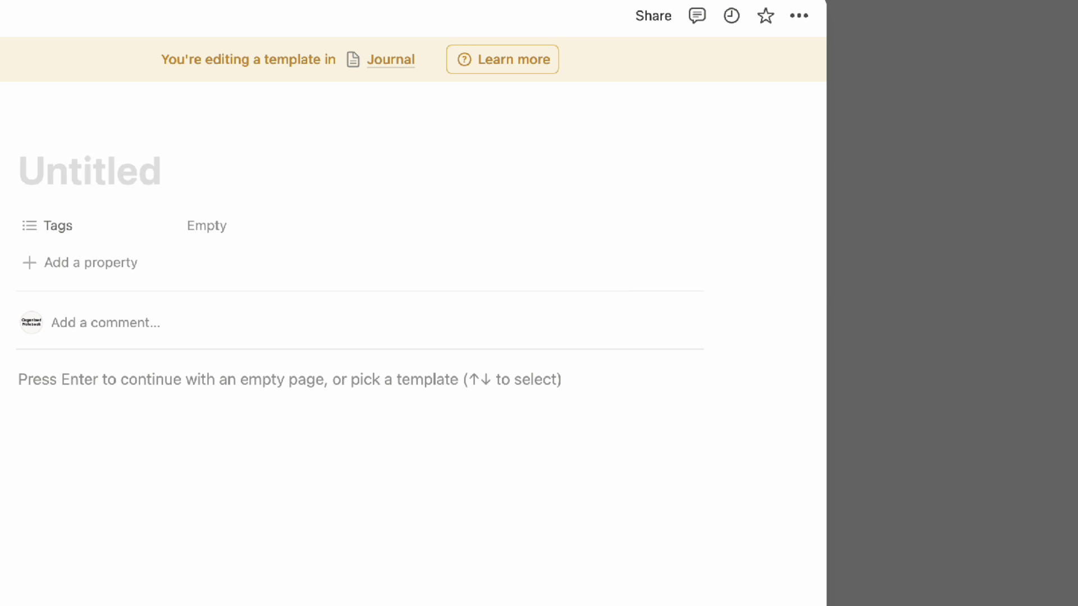
{"action": "type", "text": "Monthl"}
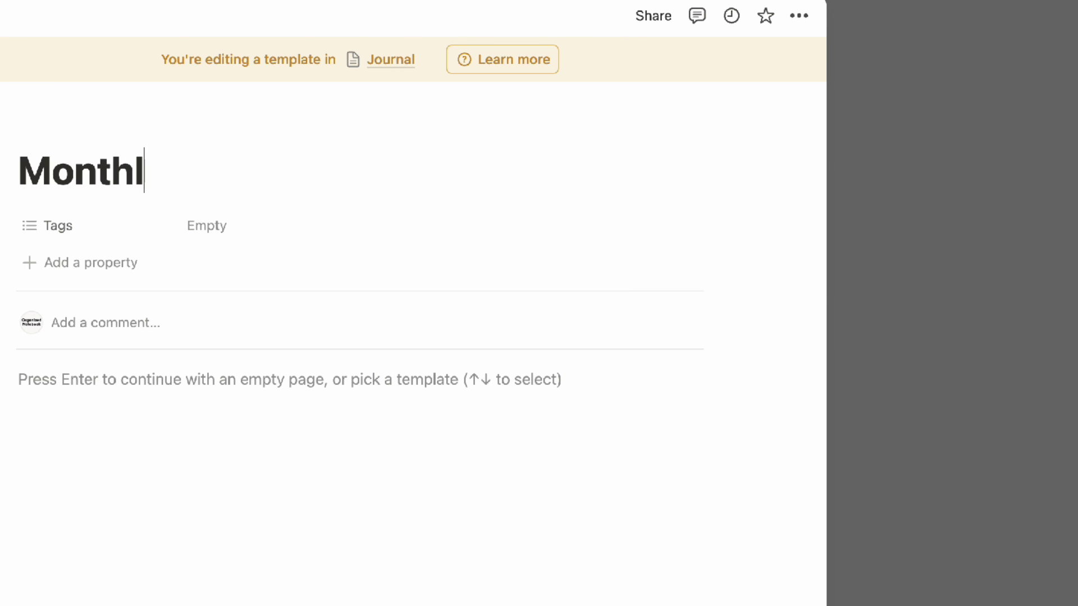
{"action": "type", "text": "y Journal Entry"}
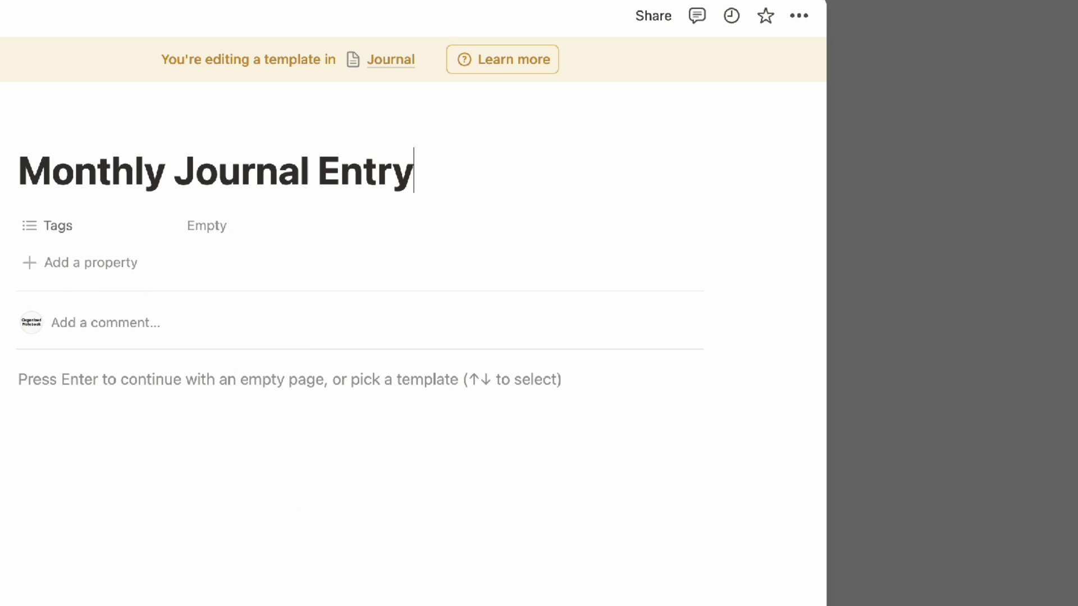
{"action": "key", "text": "Escape"}
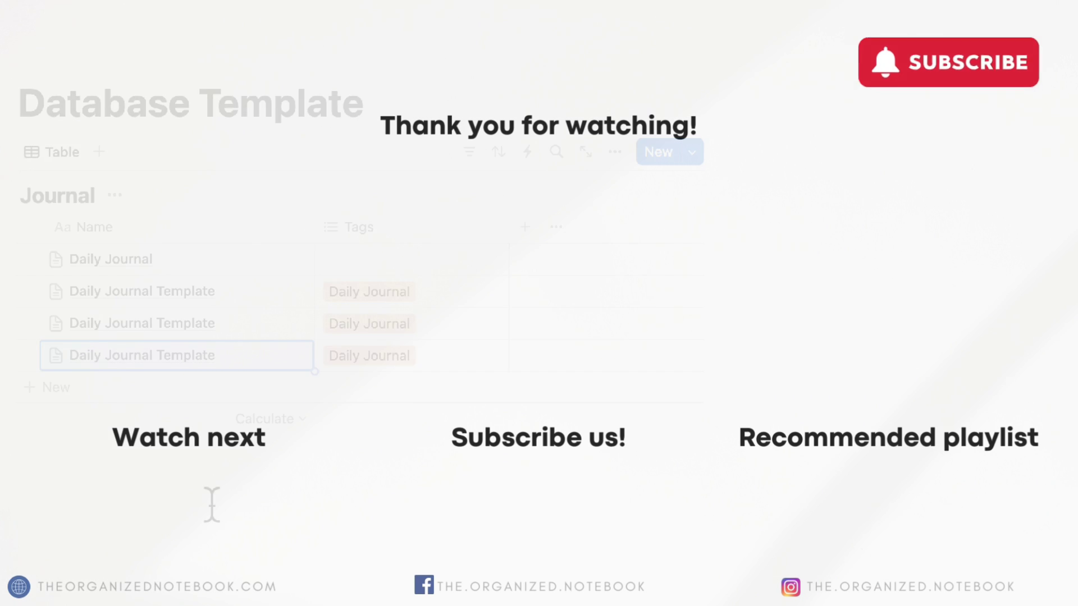